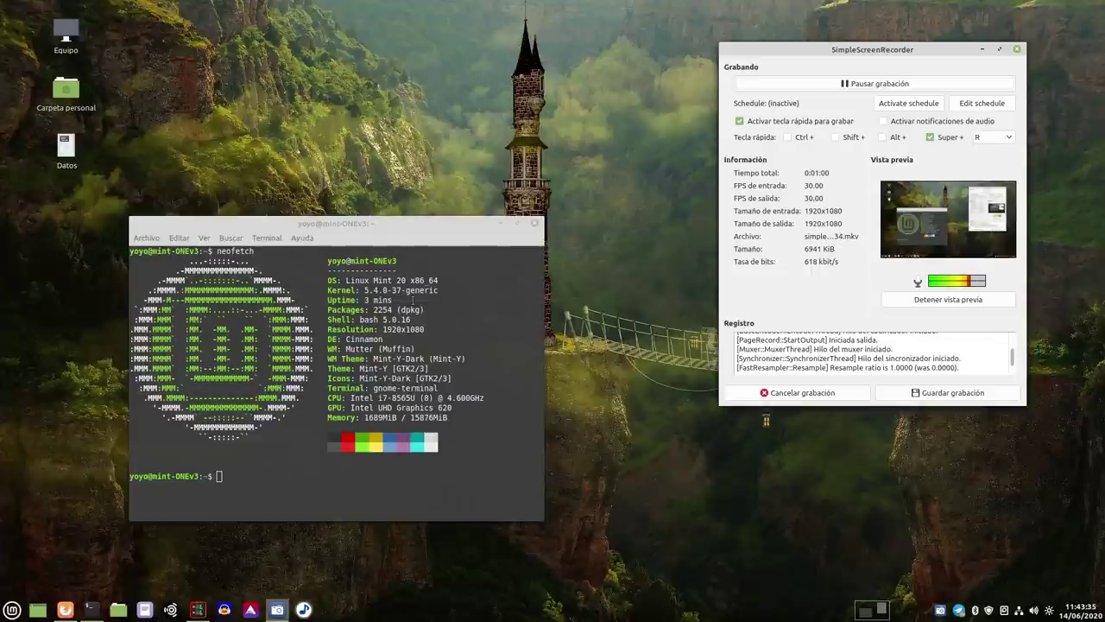
Minimize the terminal and screen recorder windows, and open the Vídeos folder in a smaller file manager window.
click(498, 224)
click(982, 50)
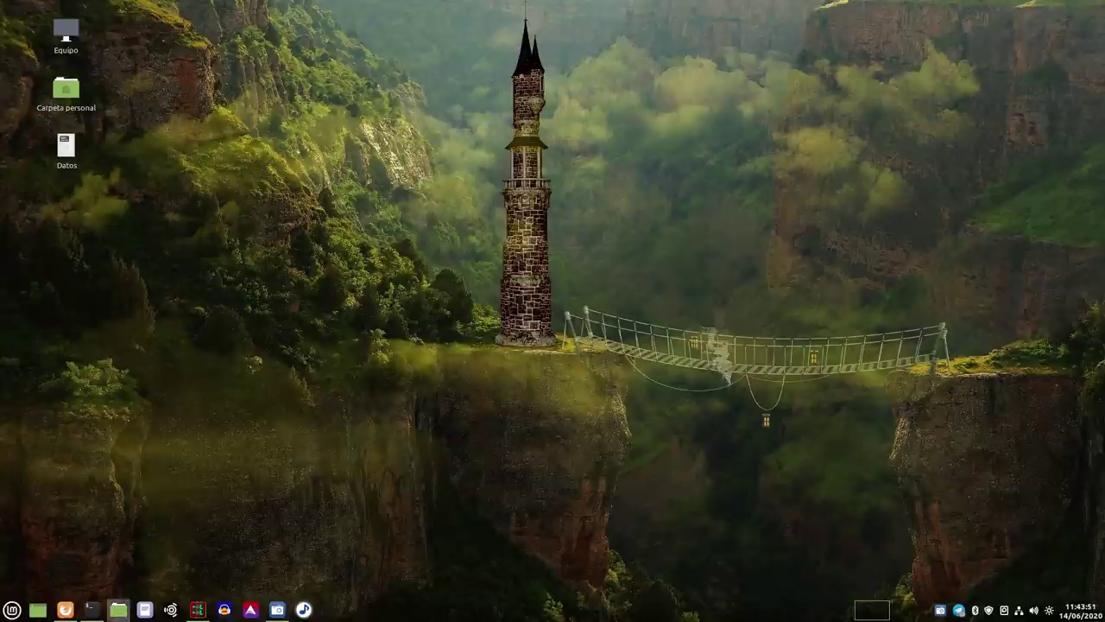
click(118, 610)
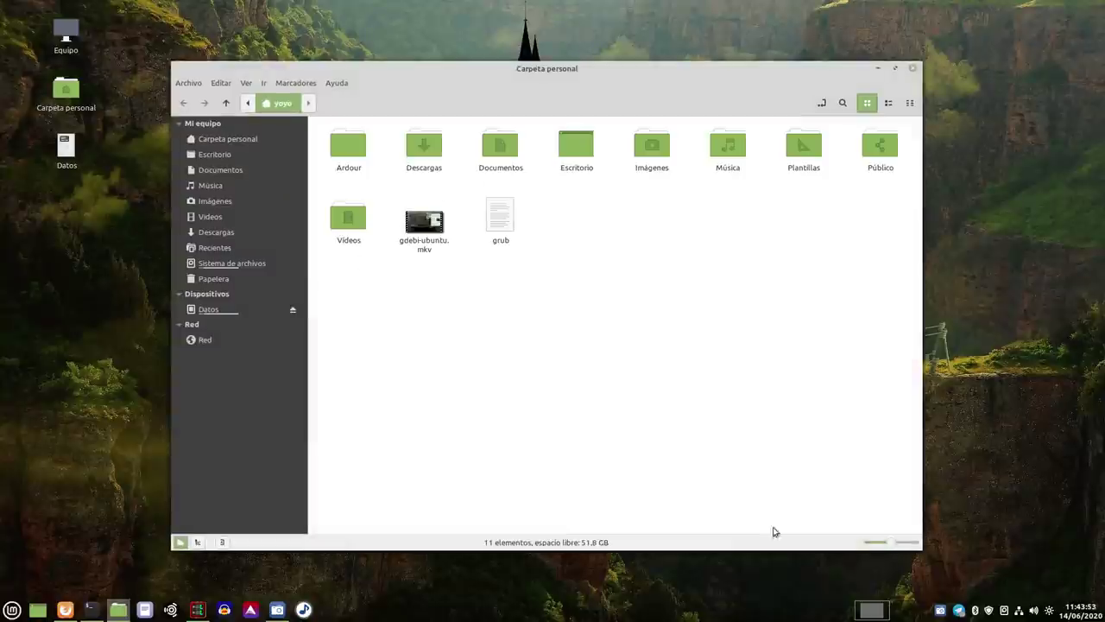
drag(921, 548, 790, 487)
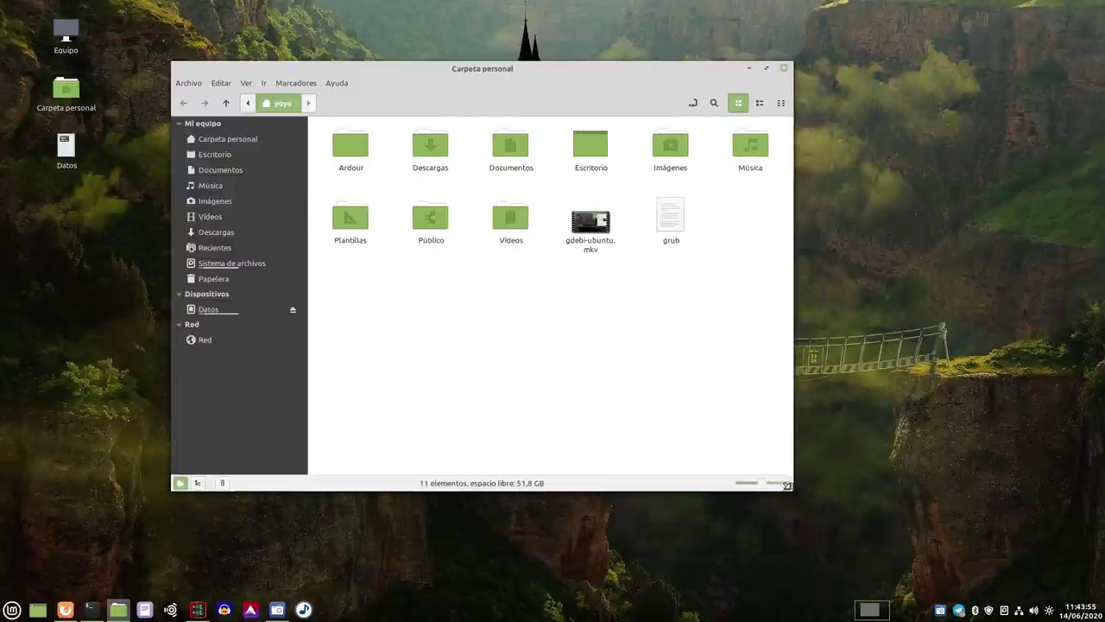
double_click(510, 224)
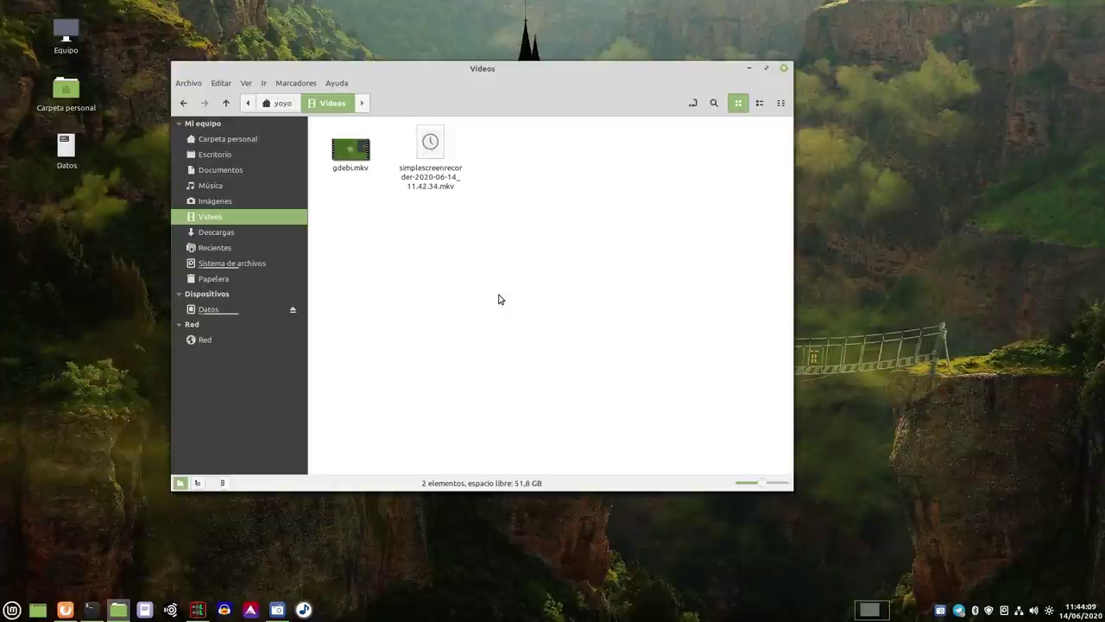
Check the properties of gdebi.mkv, and close the file manager.
right_click(359, 160)
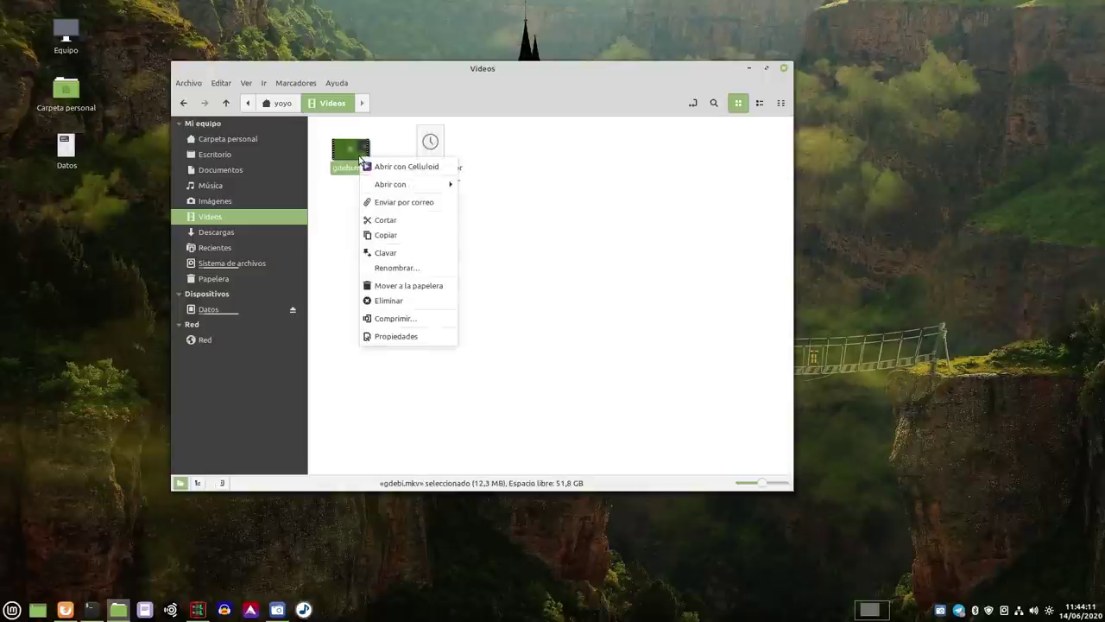
click(393, 336)
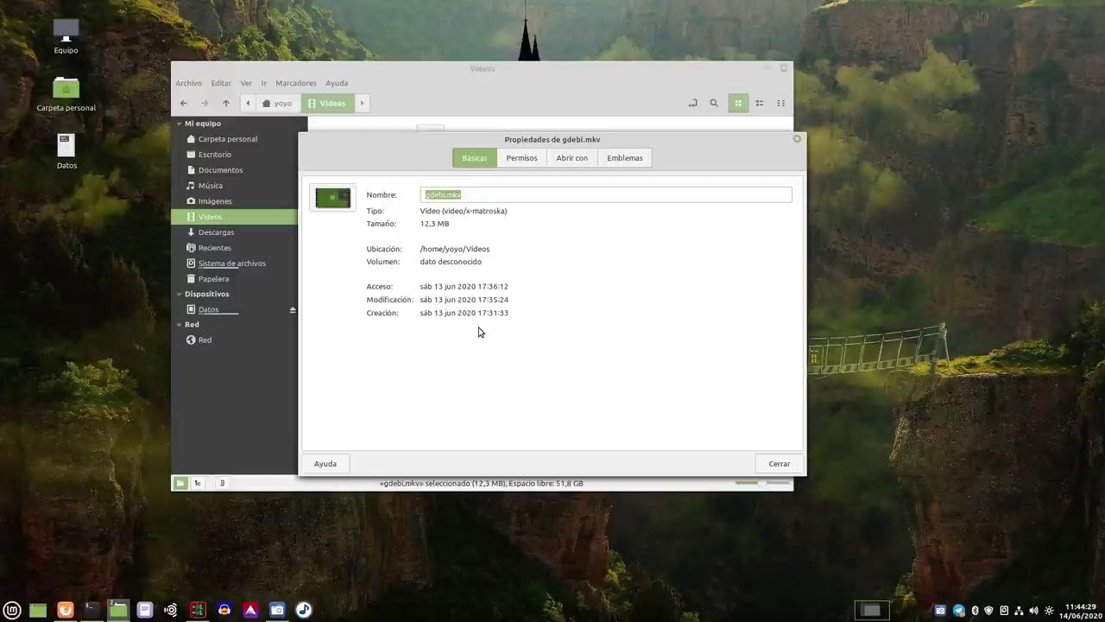
click(797, 138)
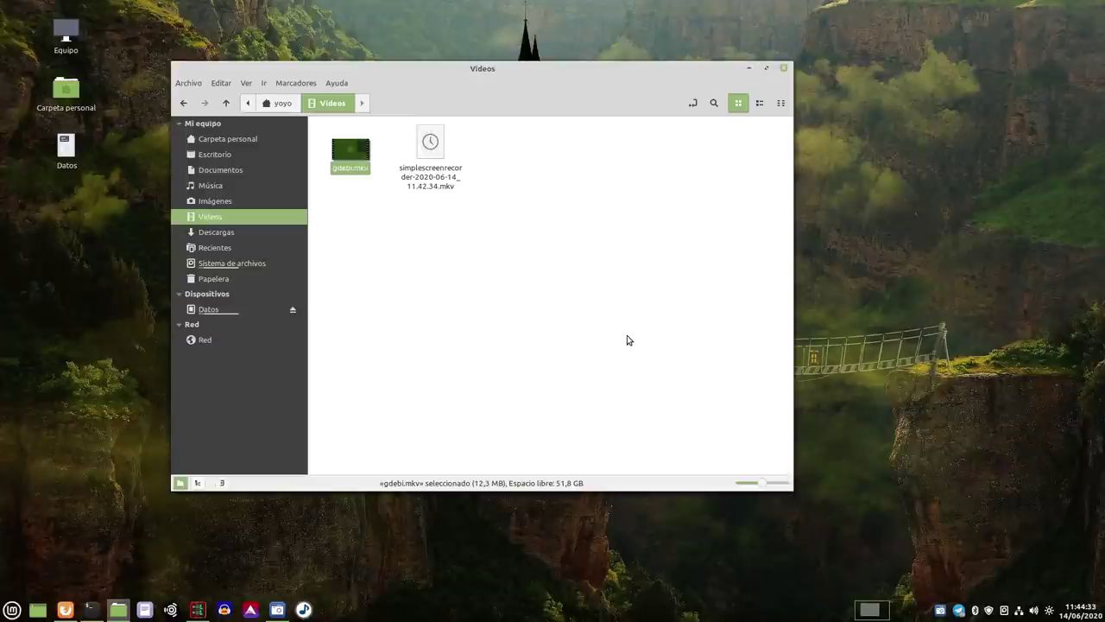
click(572, 339)
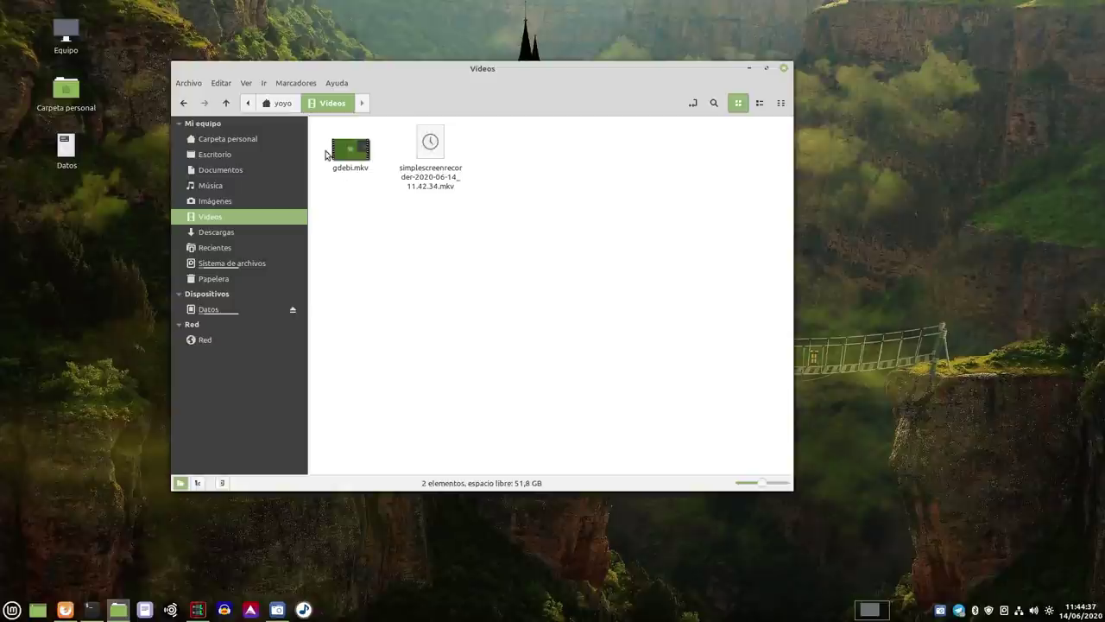
click(784, 68)
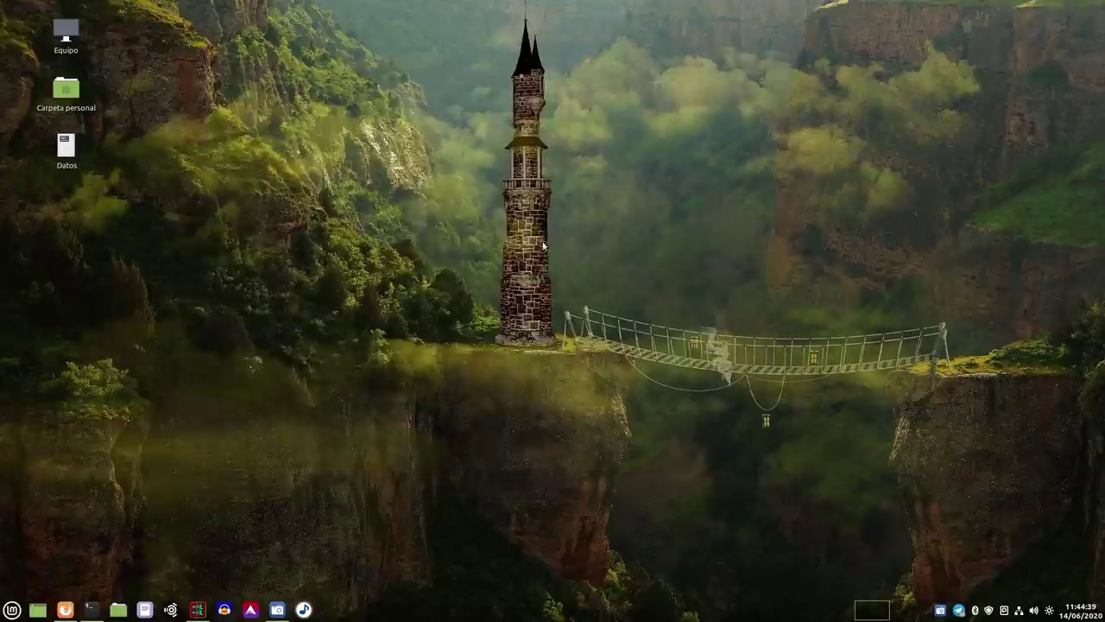
Switch to Firefox and open the Linux Mint 20 "Ulyana" Cinnamon BETA release article from the Linux Mint news list.
mouse_move(66, 609)
click(72, 570)
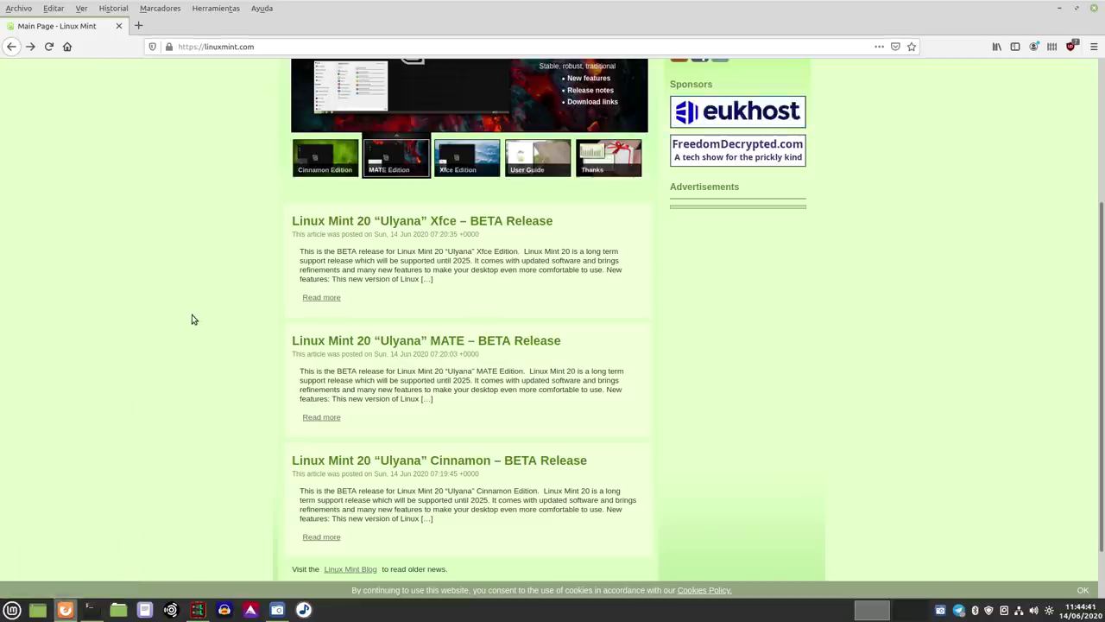
scroll(192, 316, down, 2)
scroll(192, 319, up, 3)
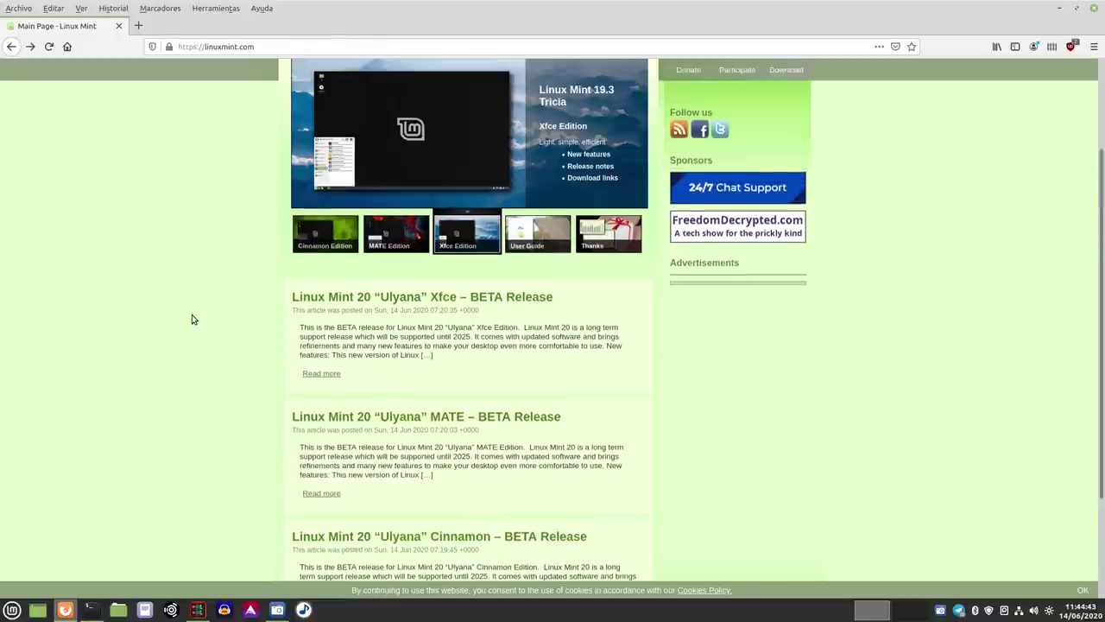
scroll(191, 319, down, 3)
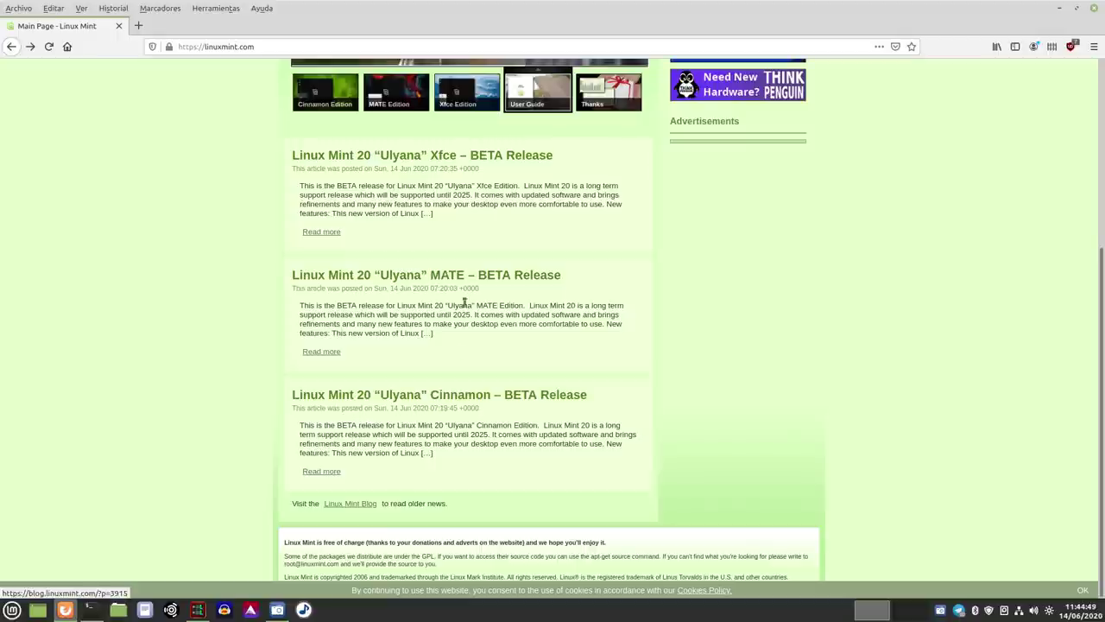
click(395, 397)
Open the "Release Notes for Linux Mint 20 Cinnamon" from the BETA announcement.
scroll(220, 374, down, 1)
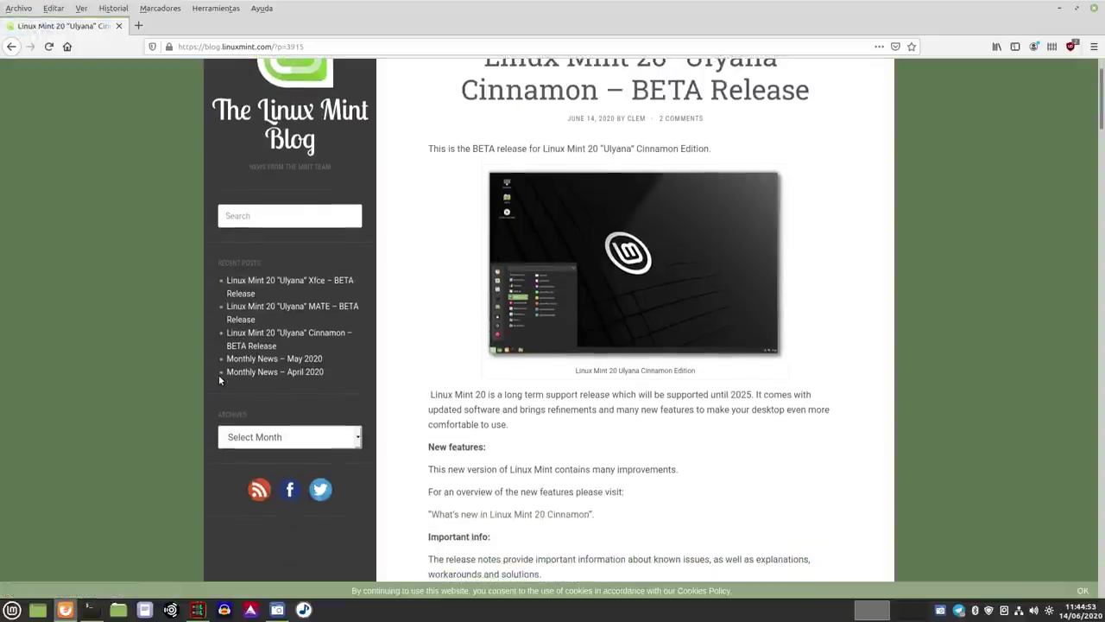
scroll(219, 374, up, 1)
scroll(223, 376, down, 5)
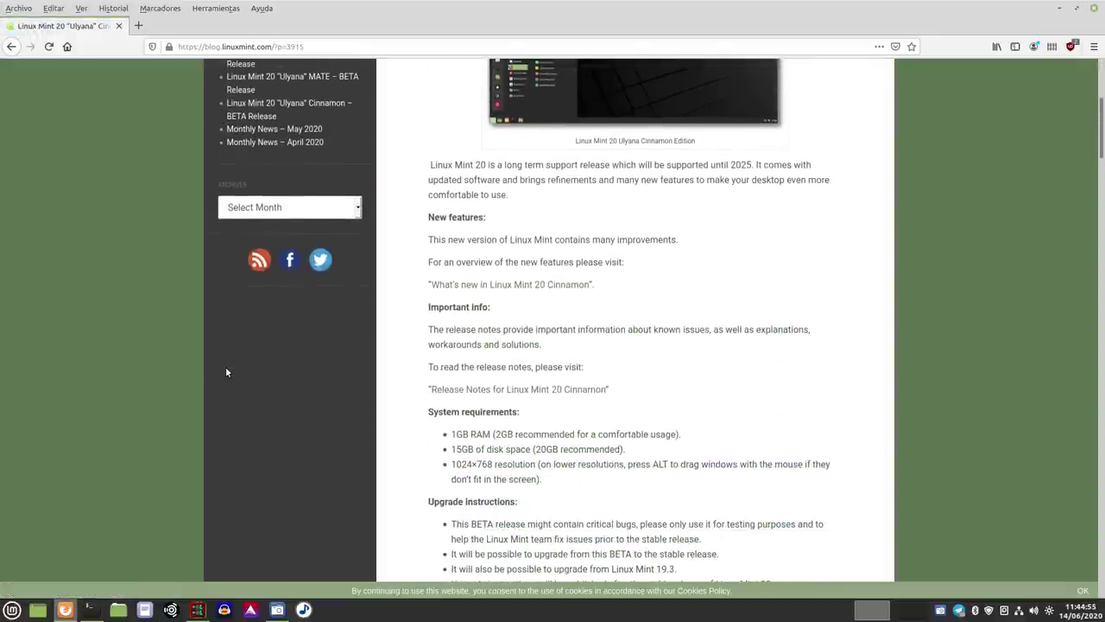
click(562, 389)
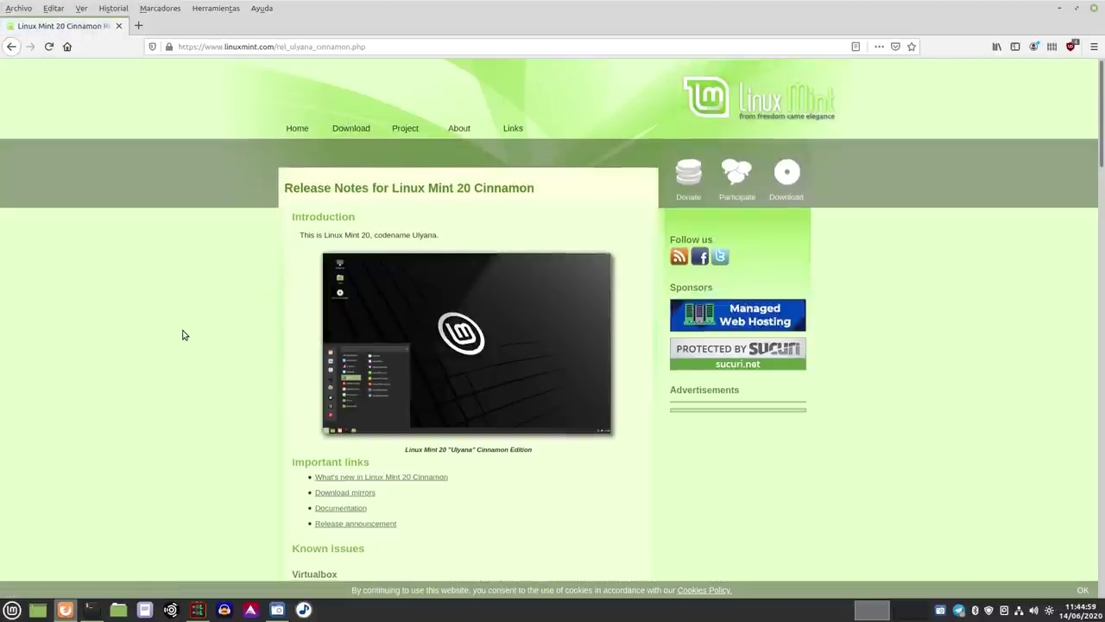
Skim the release notes, from the known issues down to the boot freeze and NVIDIA driver instructions.
scroll(183, 334, down, 15)
scroll(182, 334, down, 3)
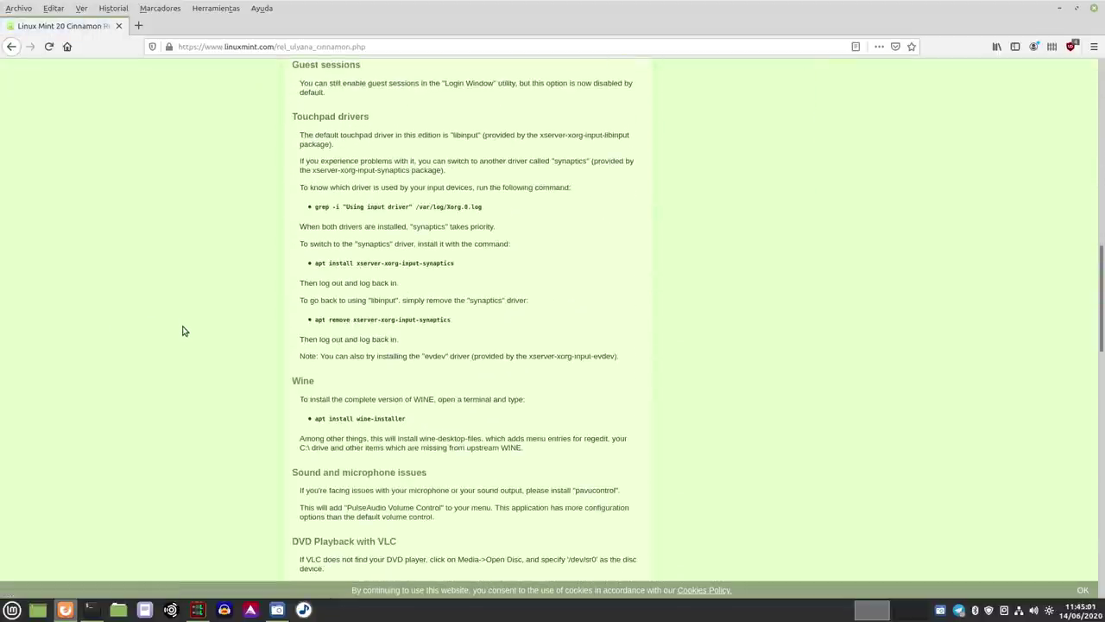
scroll(183, 330, down, 2)
scroll(184, 331, up, 3)
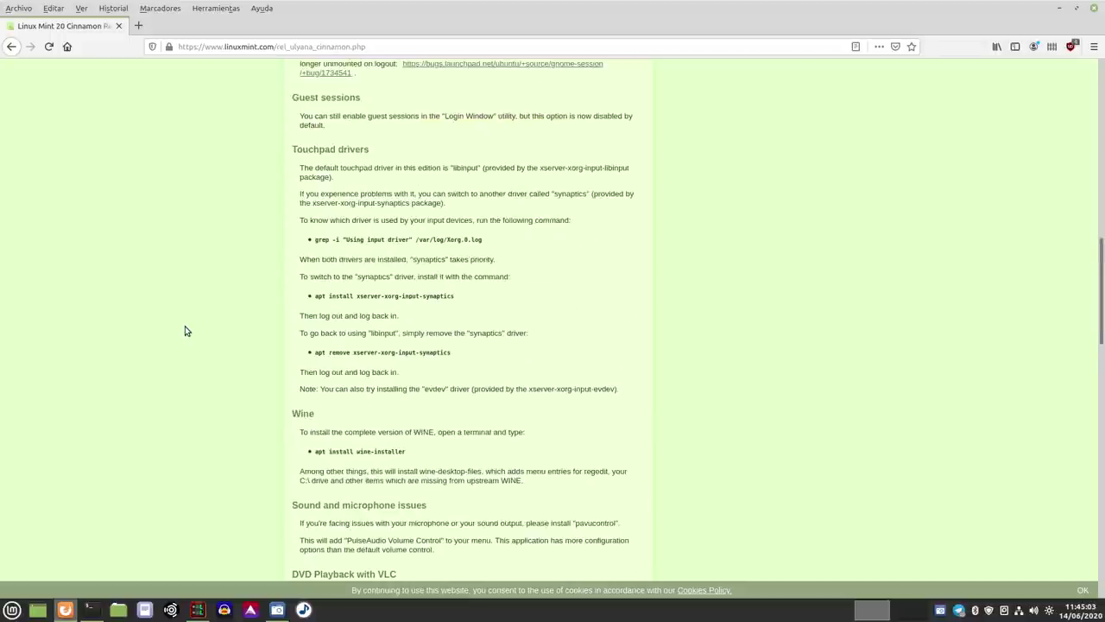
scroll(185, 331, down, 3)
scroll(184, 331, down, 15)
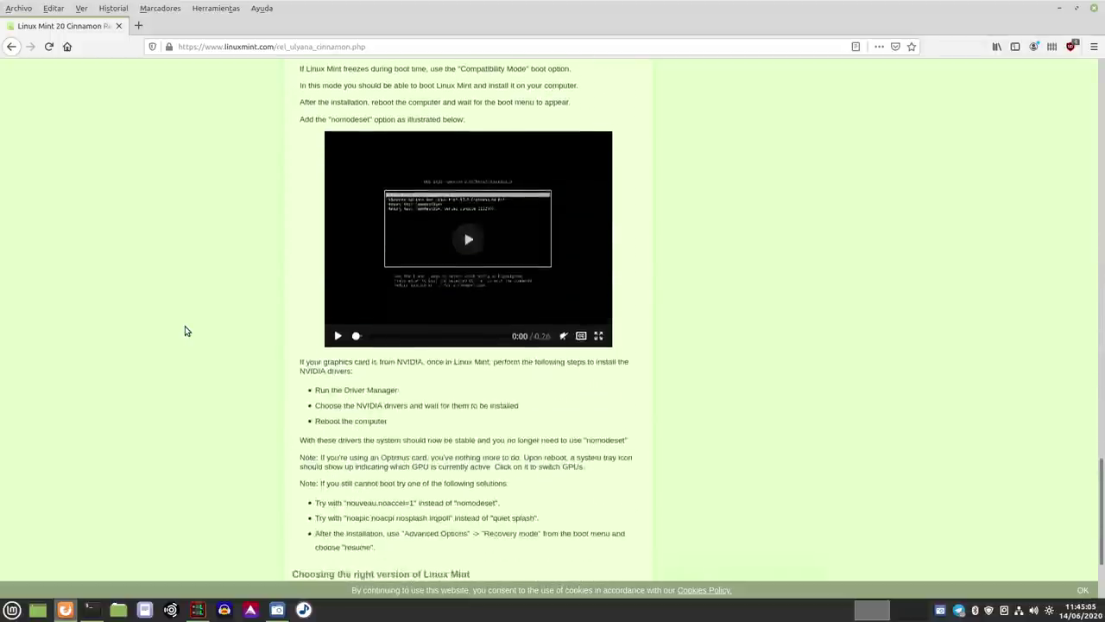
scroll(179, 302, up, 5)
Return to the BETA announcement, skim its bug report section, and open "What's new in Linux Mint 20 Cinnamon".
click(11, 46)
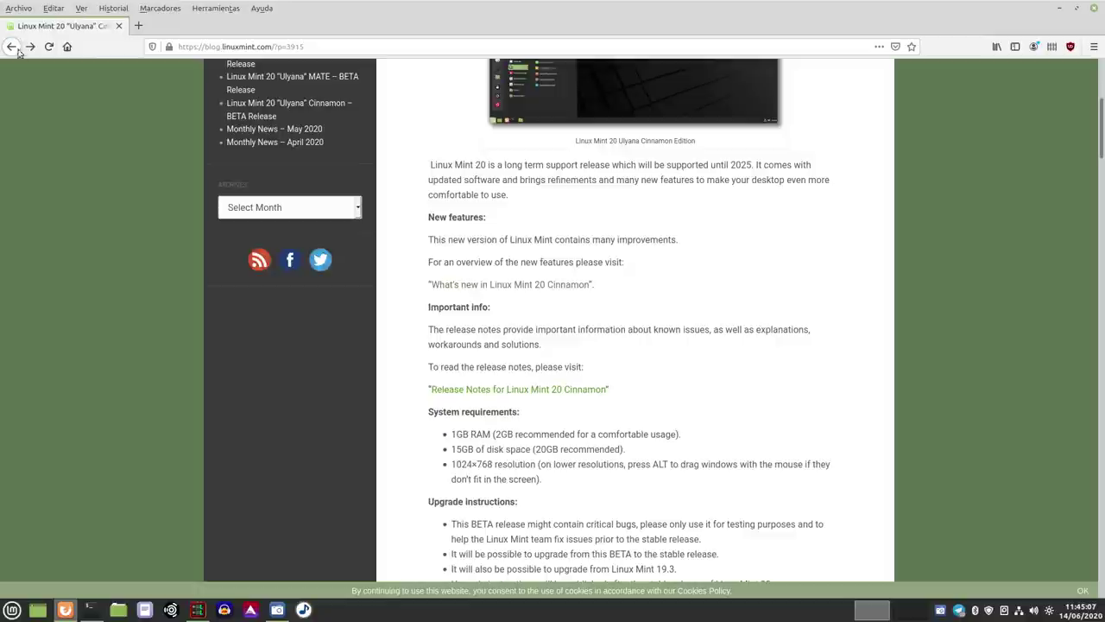
scroll(435, 333, down, 10)
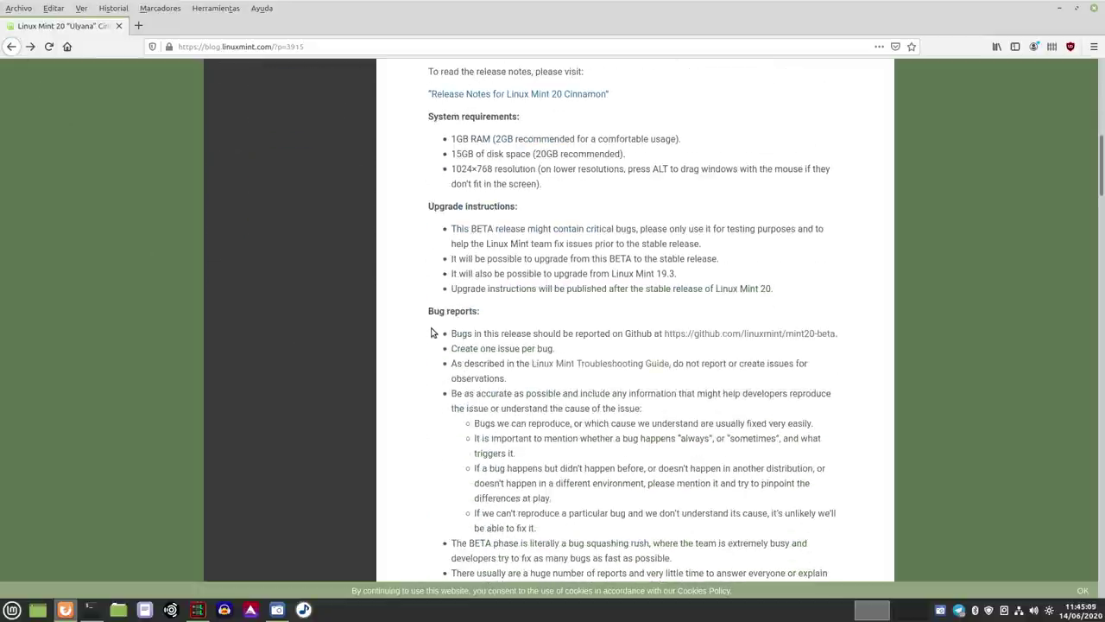
scroll(433, 334, up, 10)
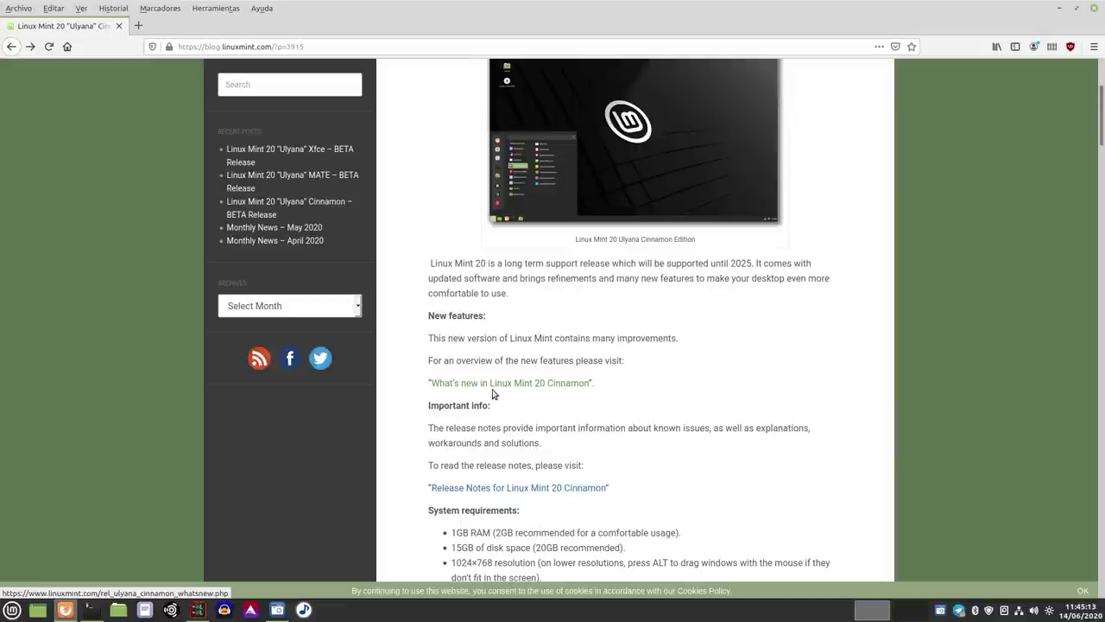
click(528, 385)
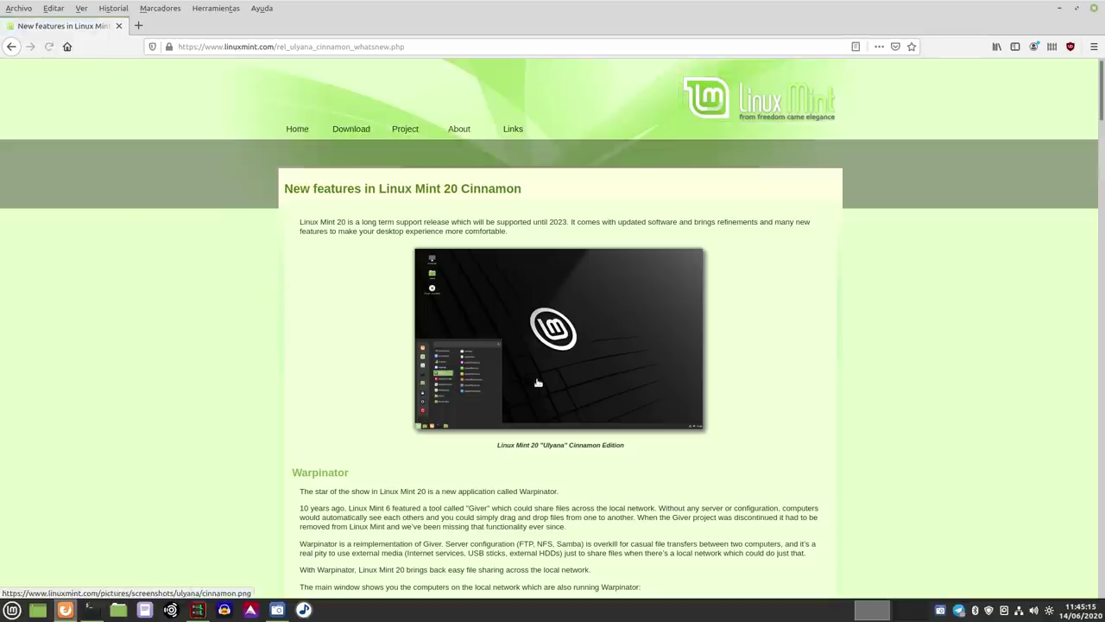
Review the new features down to Other improvements, and highlight the sentence about Gdebi's new user interface.
scroll(319, 343, down, 10)
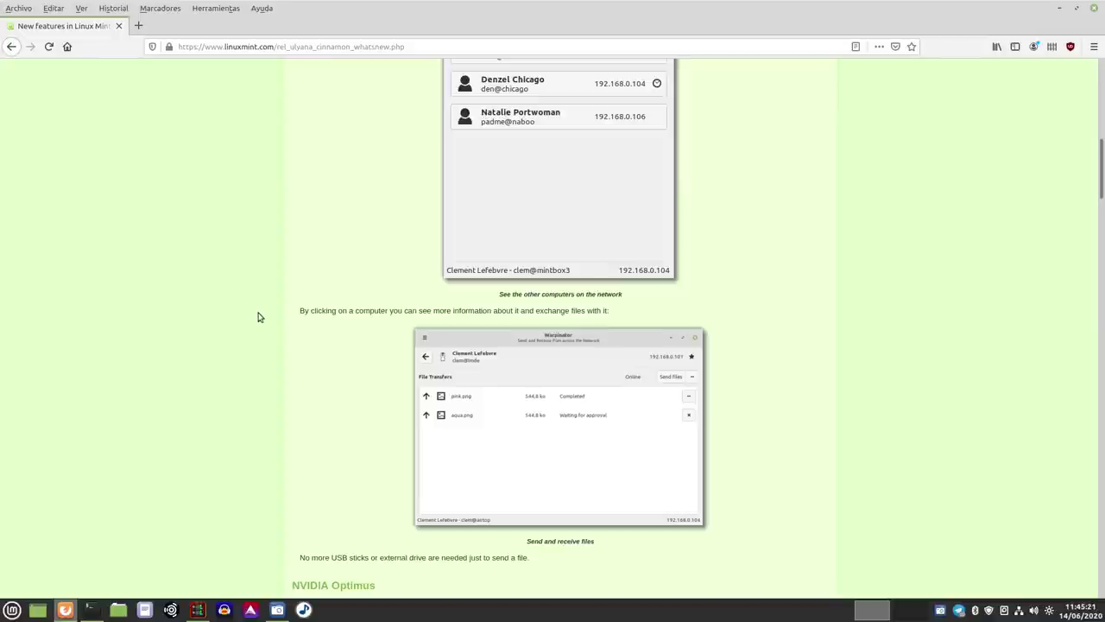
scroll(314, 311, down, 2)
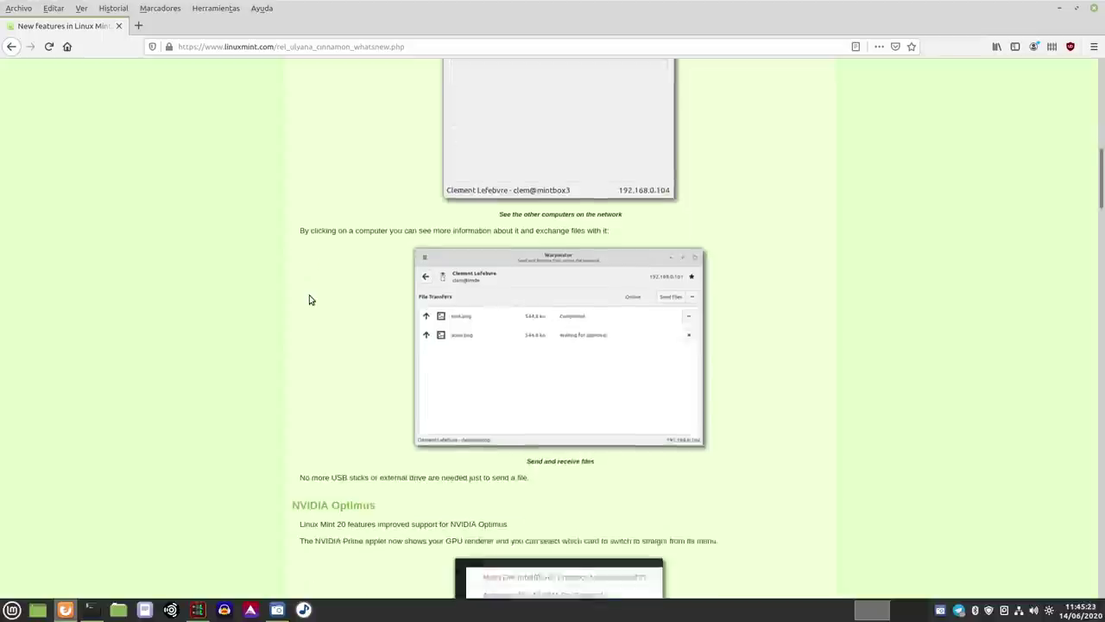
scroll(311, 299, down, 5)
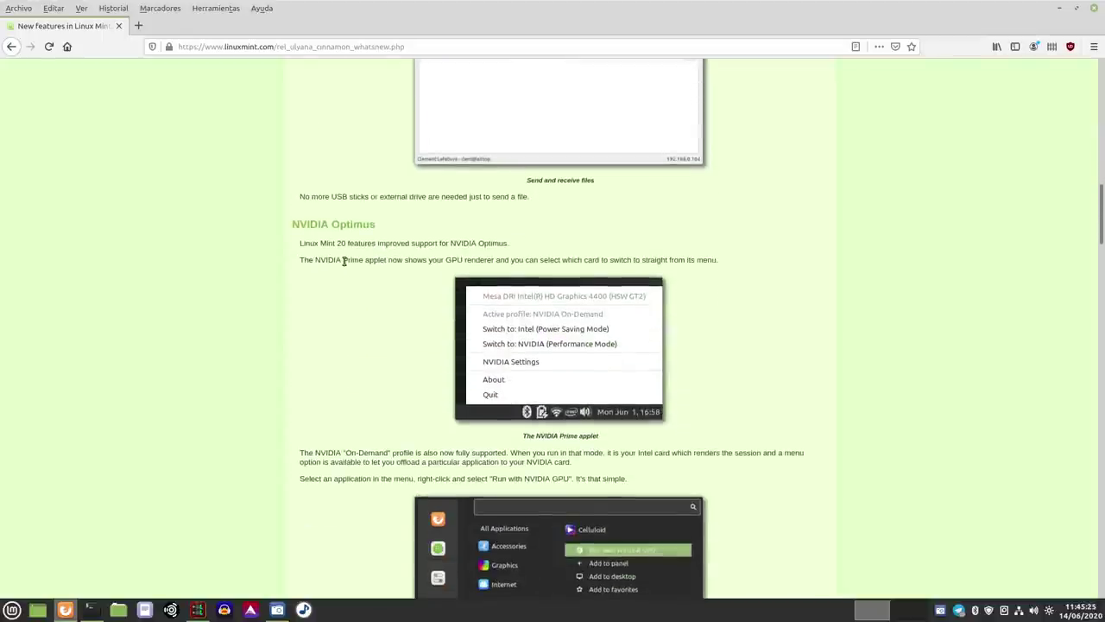
scroll(343, 263, down, 15)
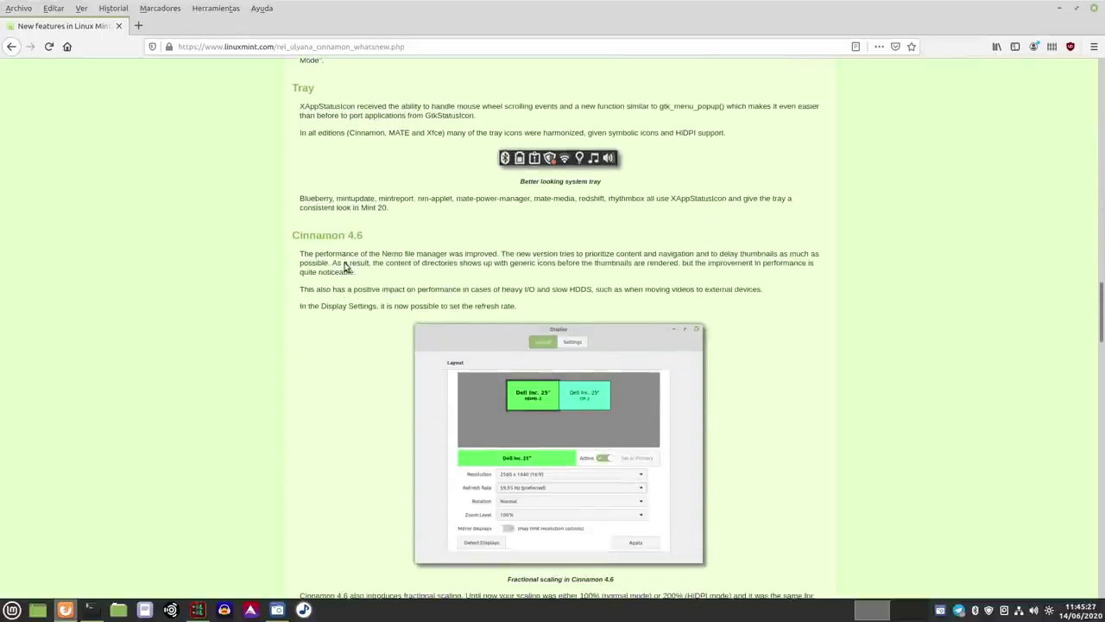
scroll(343, 266, down, 14)
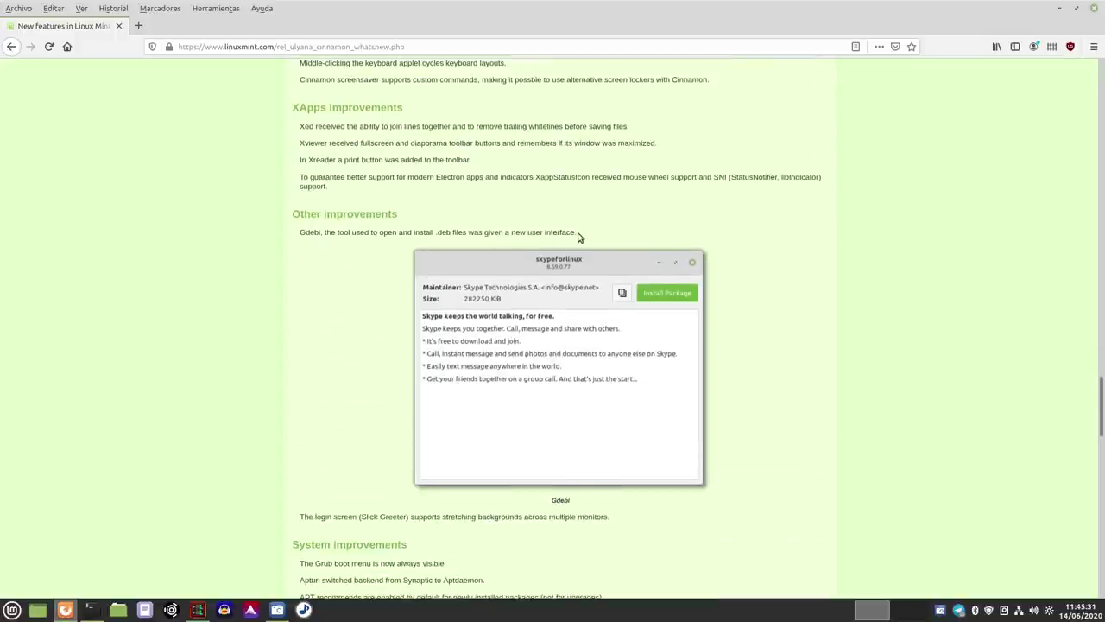
drag(578, 237, 299, 233)
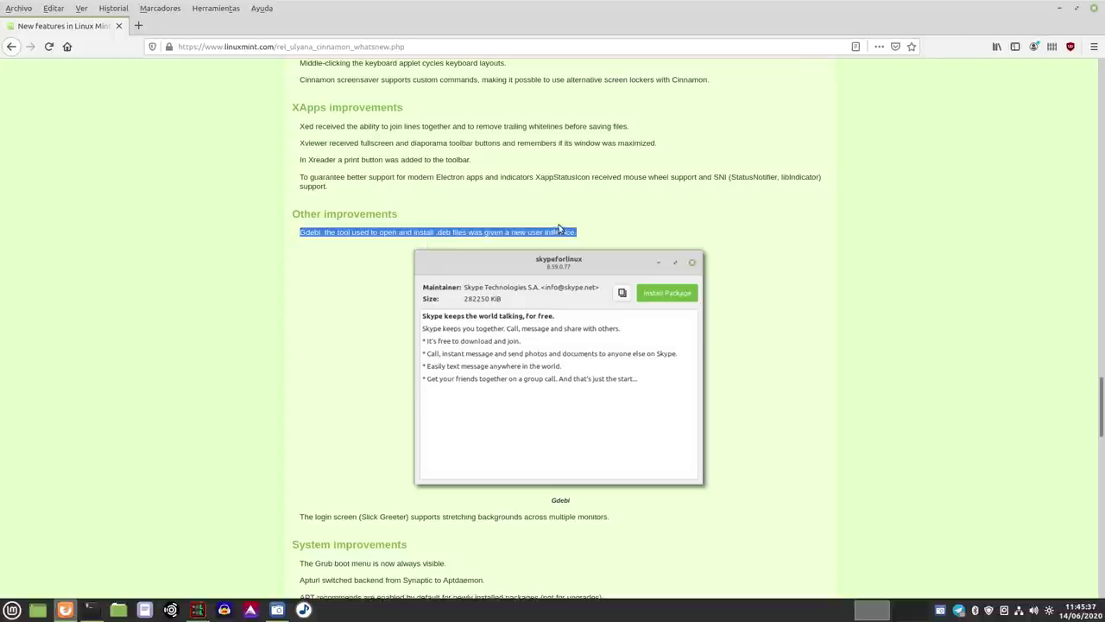
click(583, 228)
drag(580, 235, 480, 234)
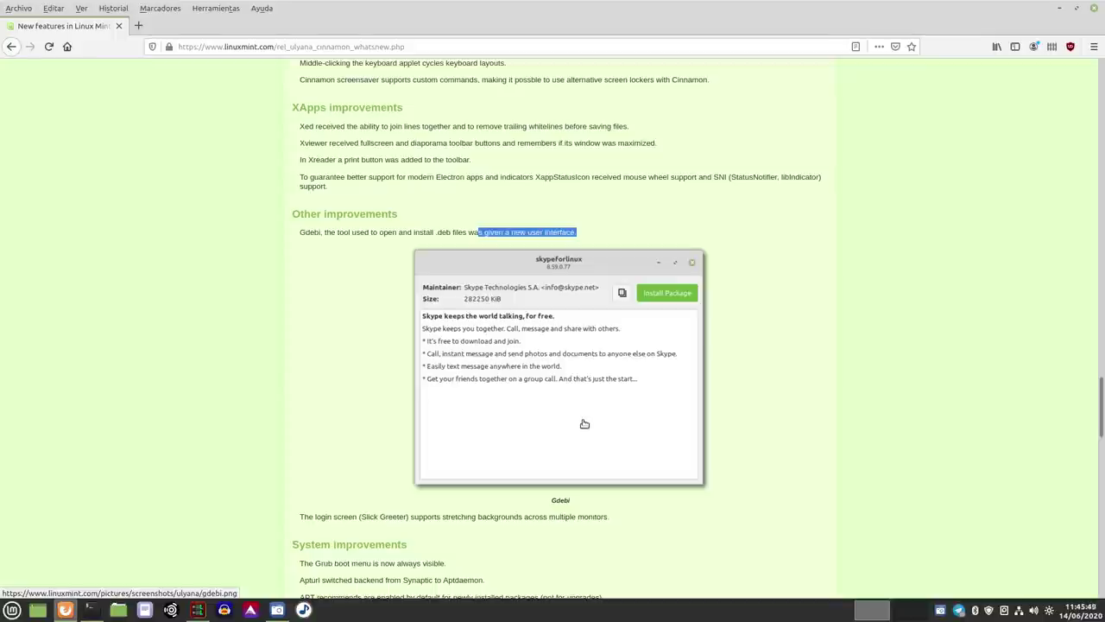
Review the system and artwork improvements, and highlight the paragraph about choosing colors in the welcome screen.
scroll(614, 400, down, 5)
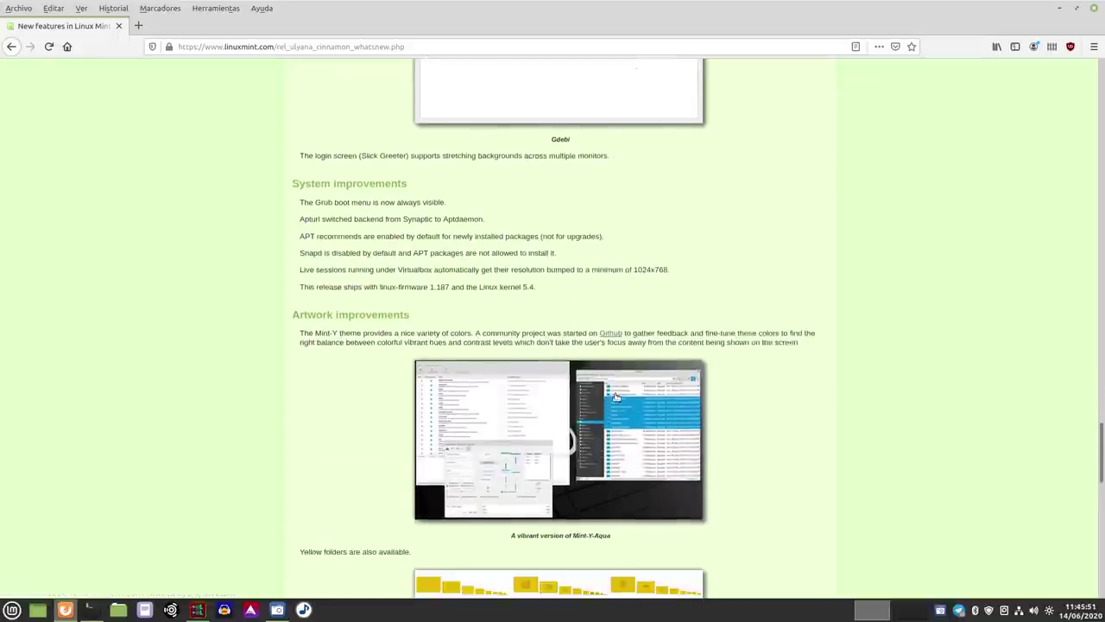
scroll(616, 396, down, 2)
scroll(616, 397, down, 6)
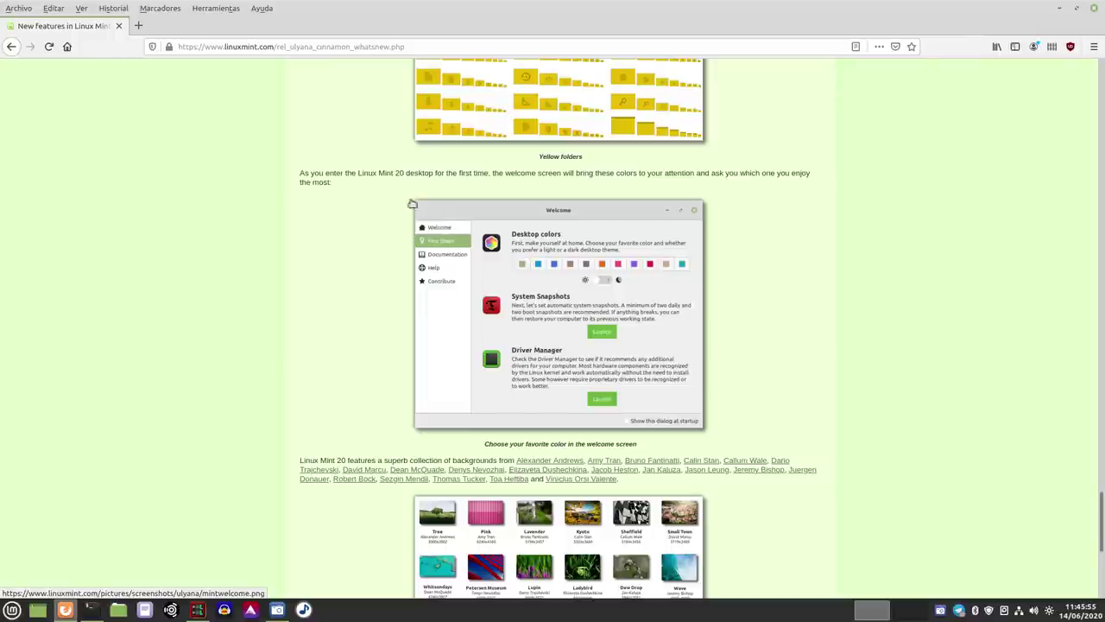
drag(332, 184, 282, 170)
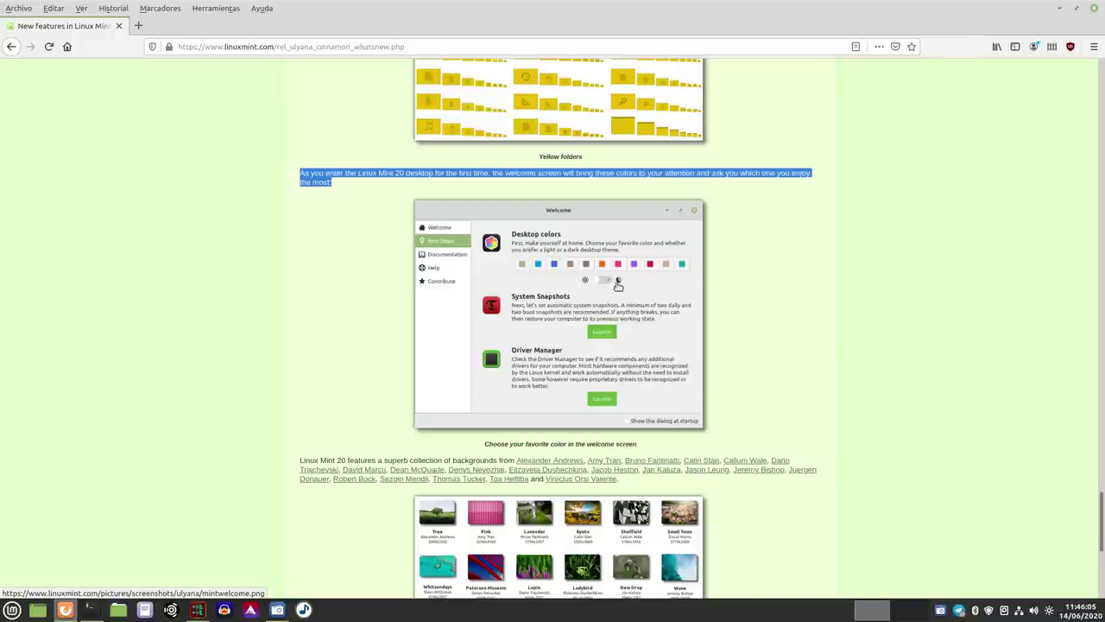
click(347, 305)
Look over the new backgrounds collection and minimize the browser.
scroll(342, 305, down, 5)
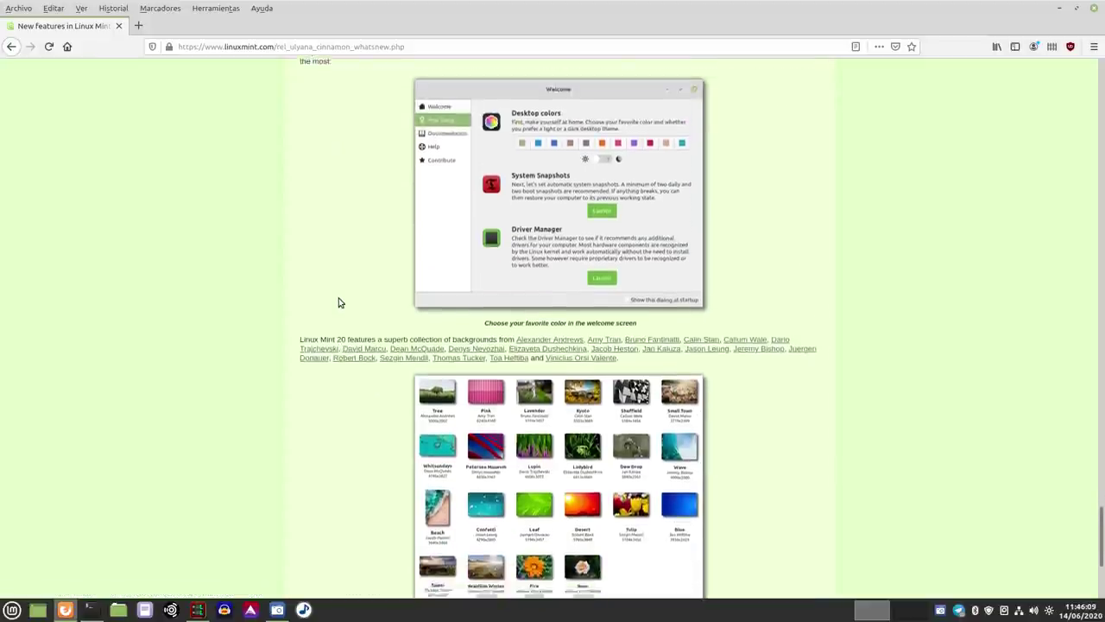
scroll(384, 289, up, 20)
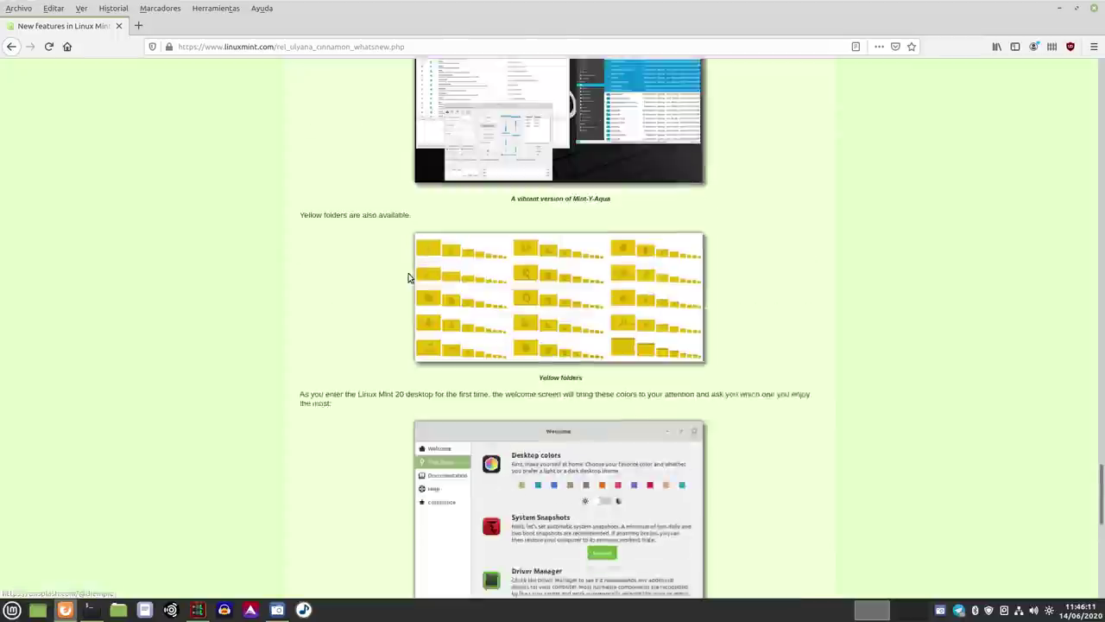
click(1060, 8)
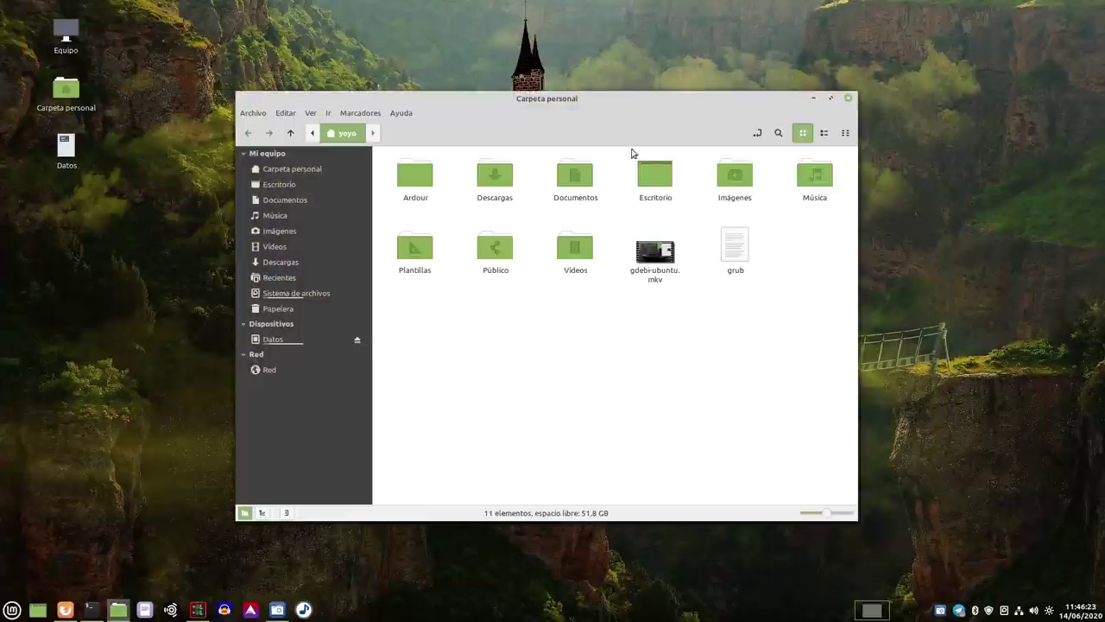
Reposition and shrink the home folder window, and open gdebi-ubuntu.mkv with Celluloid.
drag(631, 104, 541, 34)
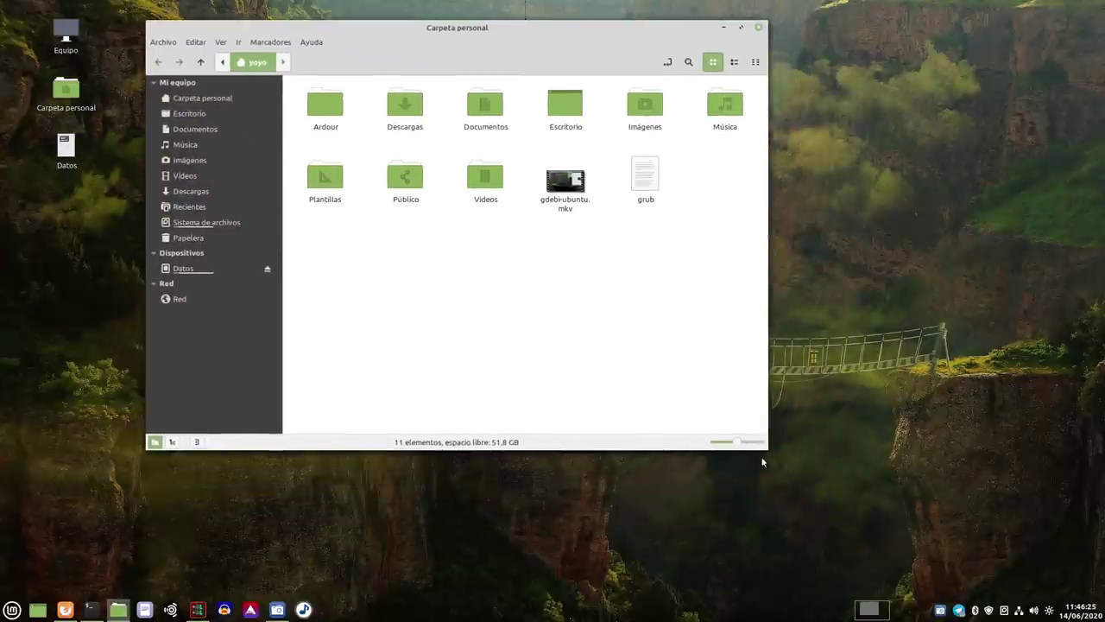
drag(760, 447, 709, 408)
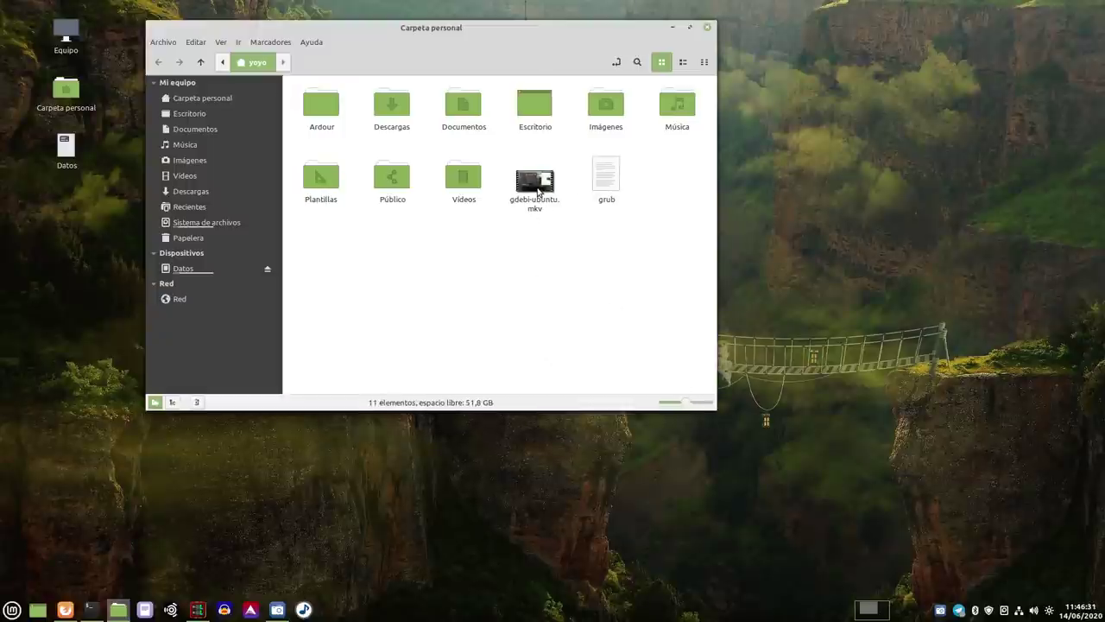
right_click(538, 191)
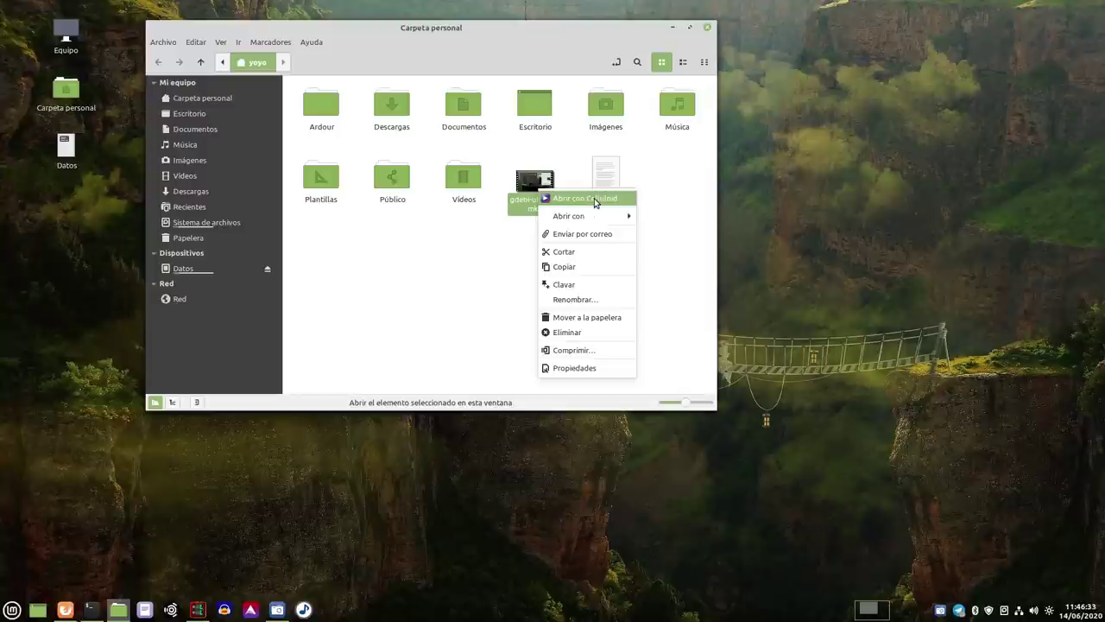
mouse_move(590, 218)
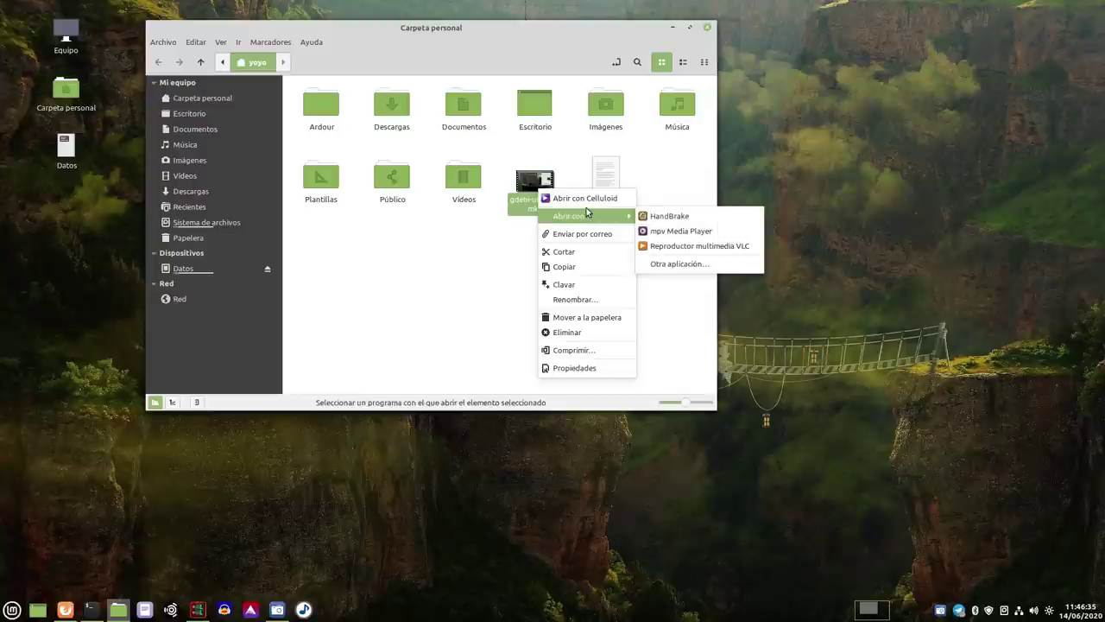
click(585, 198)
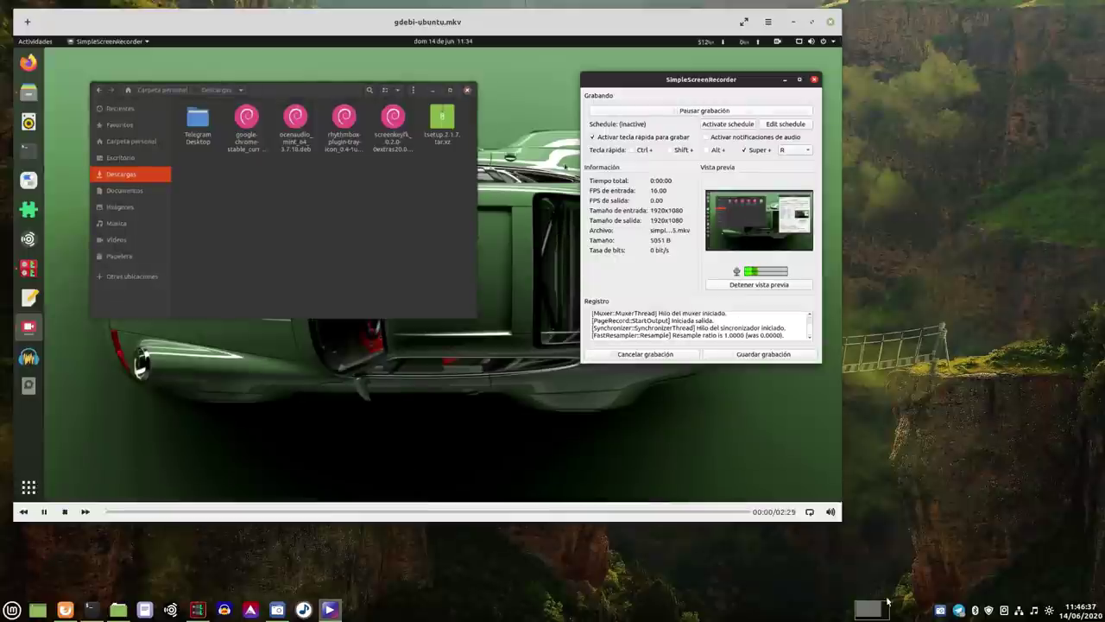
Watch the gdebi-ubuntu.mkv recording in an enlarged player window, and clear the player and home folder windows off the desktop.
drag(844, 522, 987, 597)
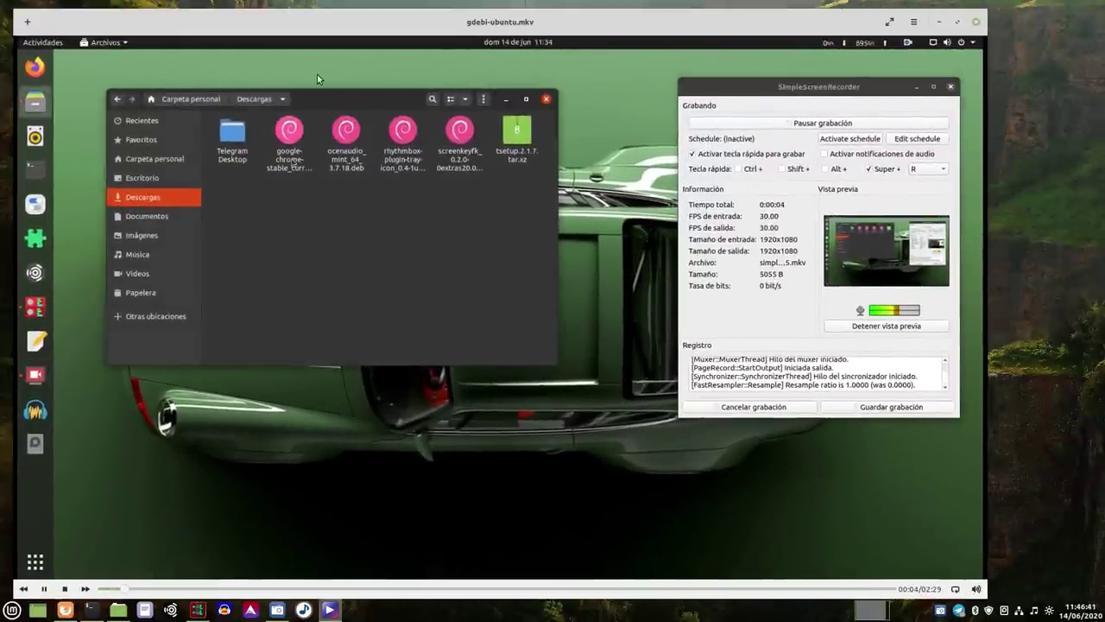
drag(522, 21, 543, 16)
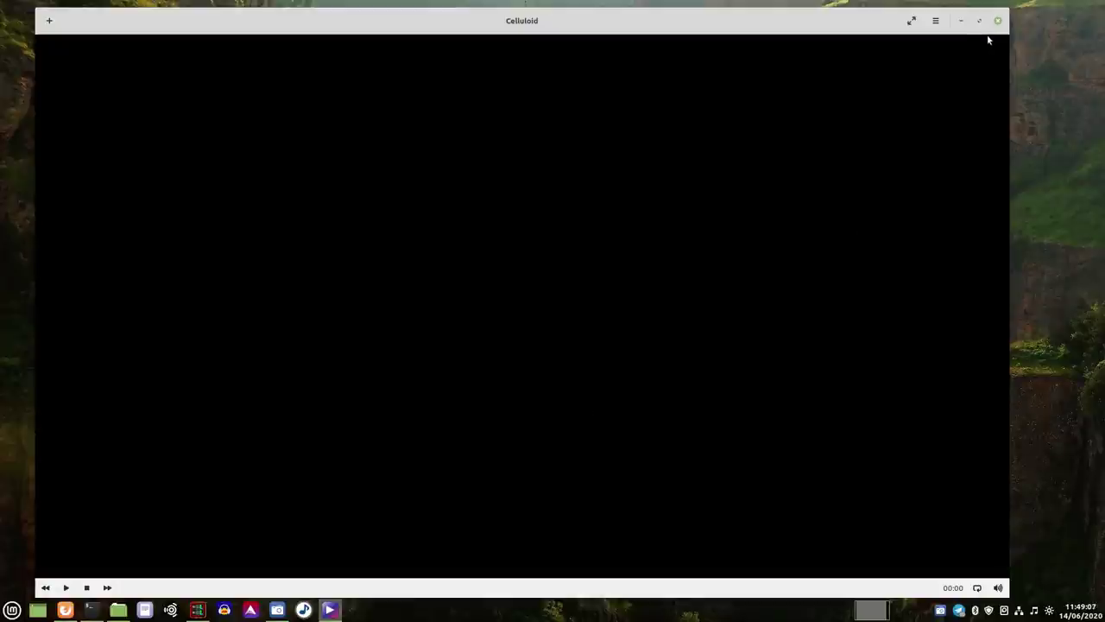
click(1000, 22)
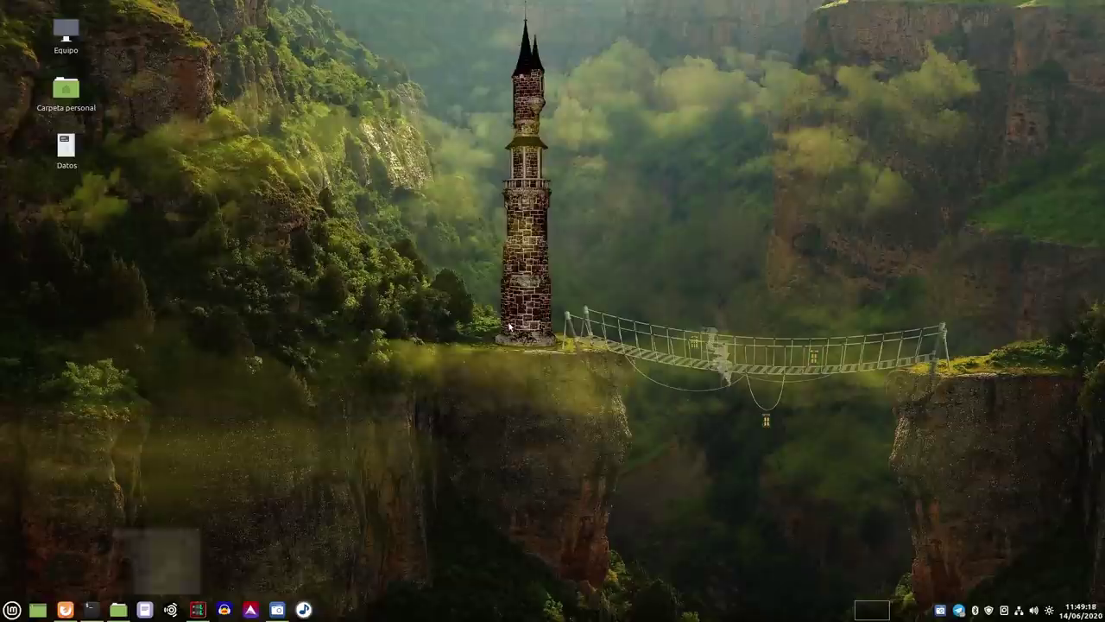
click(673, 27)
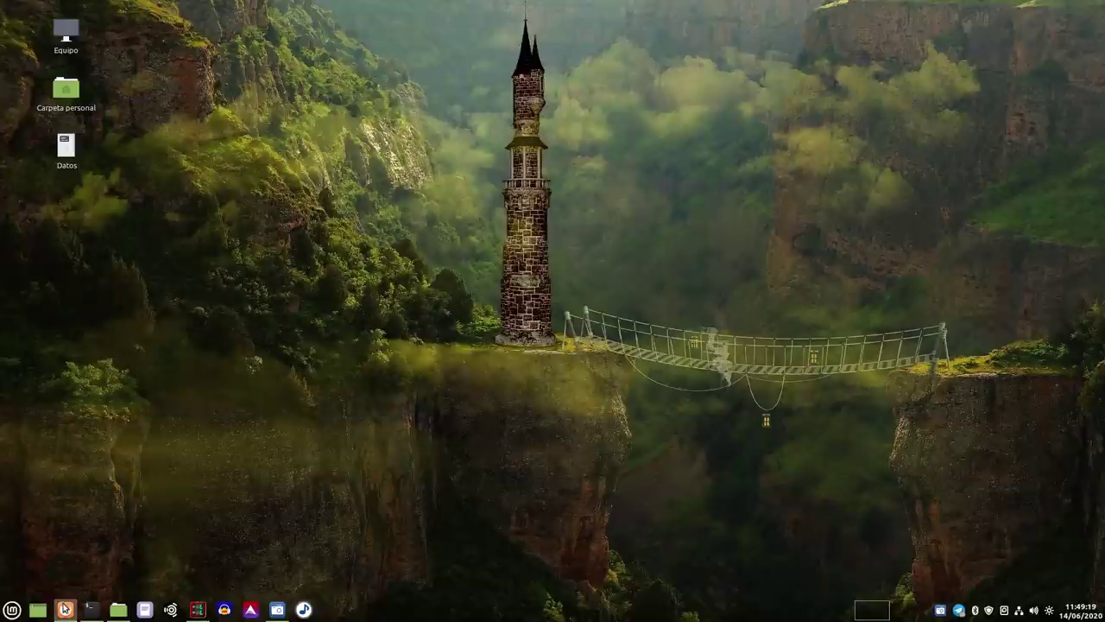
Switch to Firefox and open the Google Chrome page from Google's app list in a new tab.
click(65, 610)
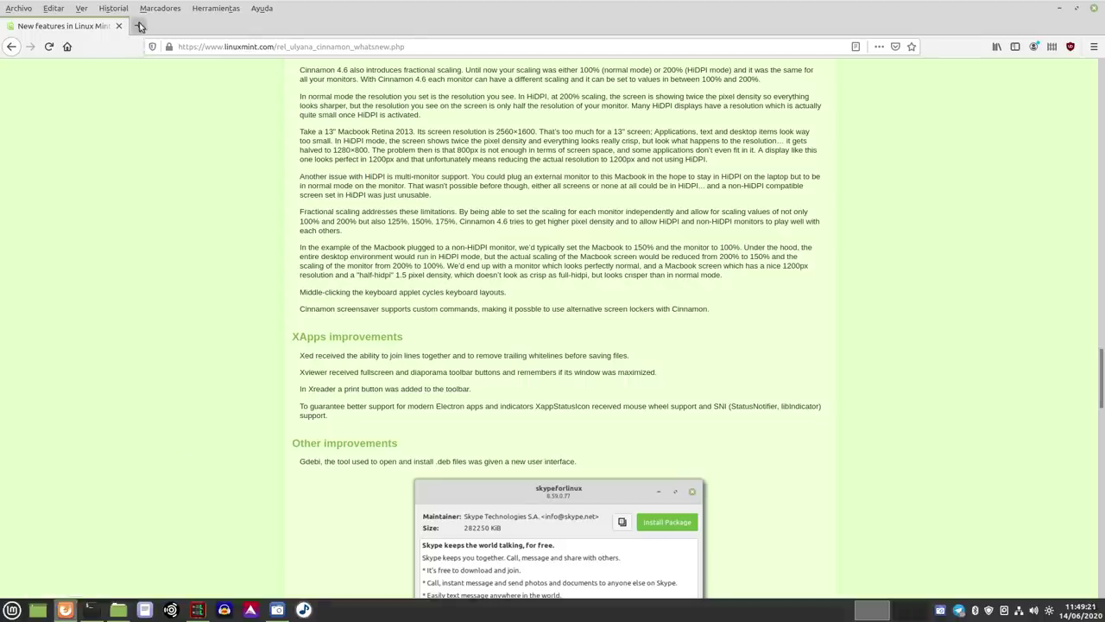
click(139, 26)
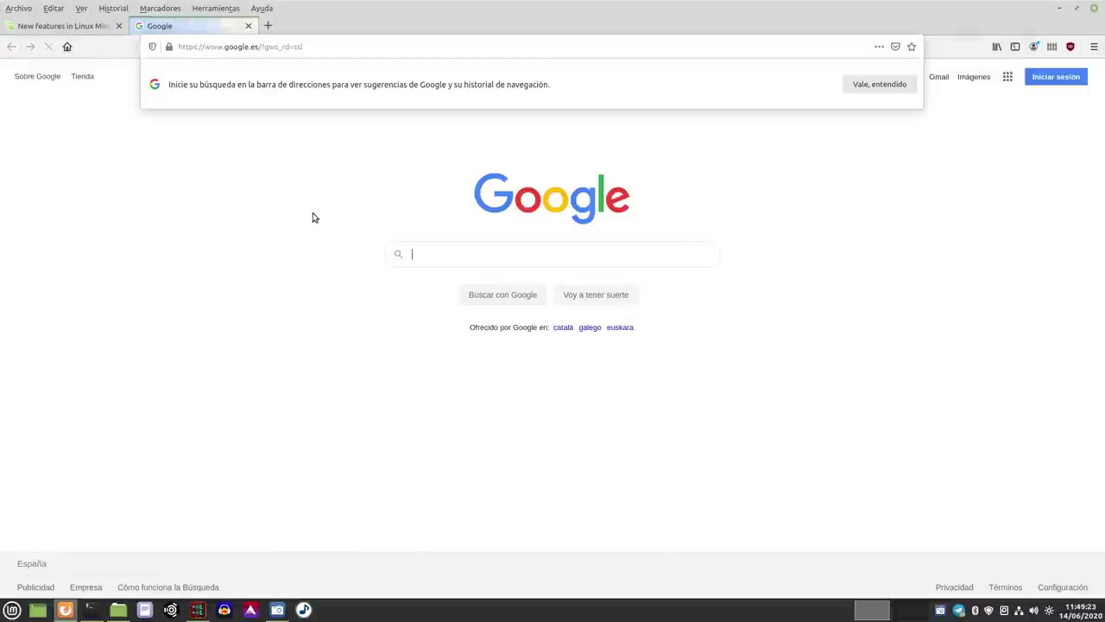
click(901, 92)
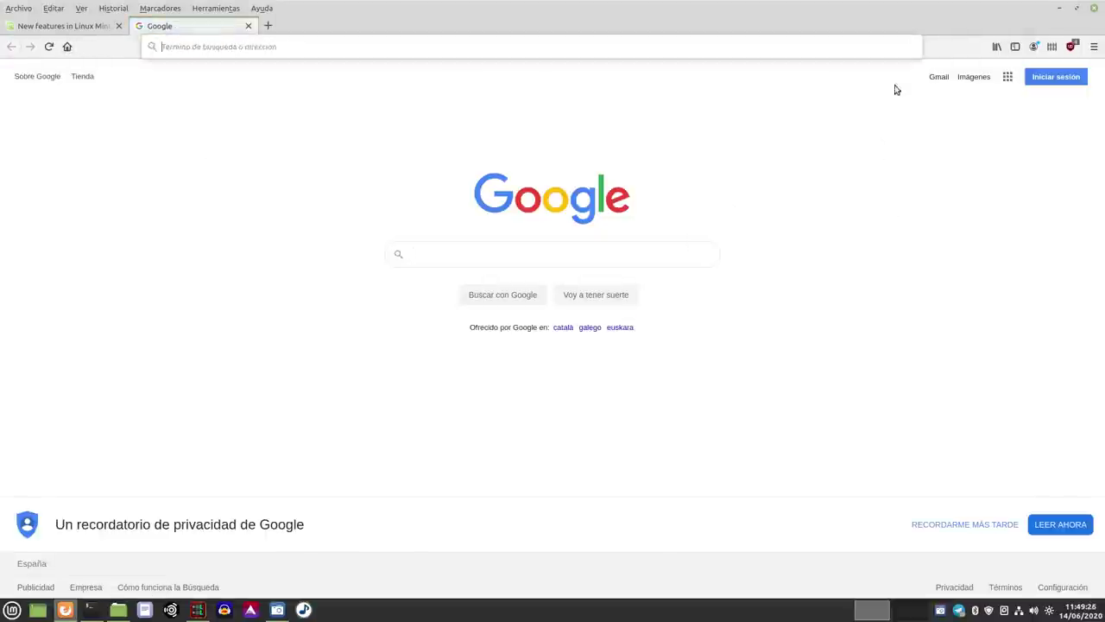
click(1007, 76)
scroll(980, 261, down, 3)
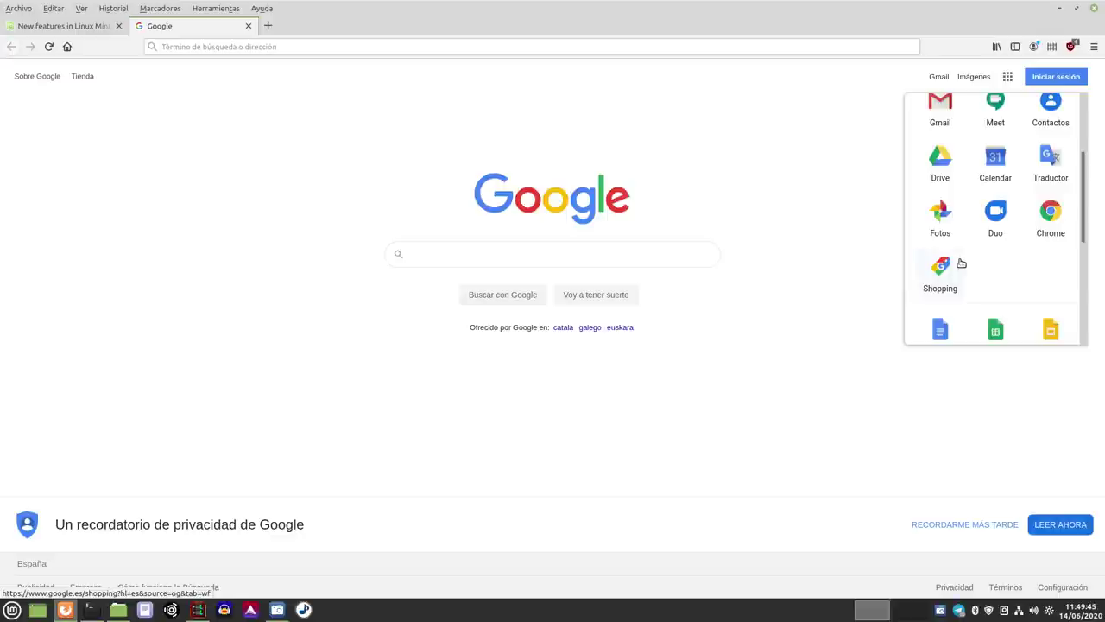
click(1054, 211)
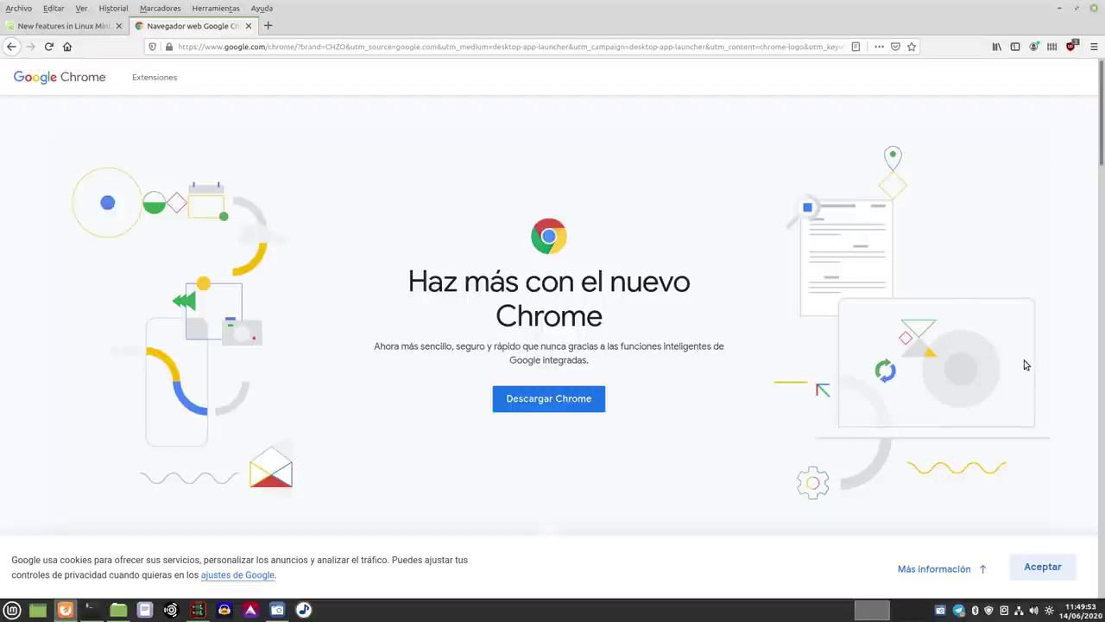
Download Chrome for Linux as the 64-bit .deb package for Debian/Ubuntu and save the file.
scroll(957, 415, down, 8)
scroll(946, 432, down, 6)
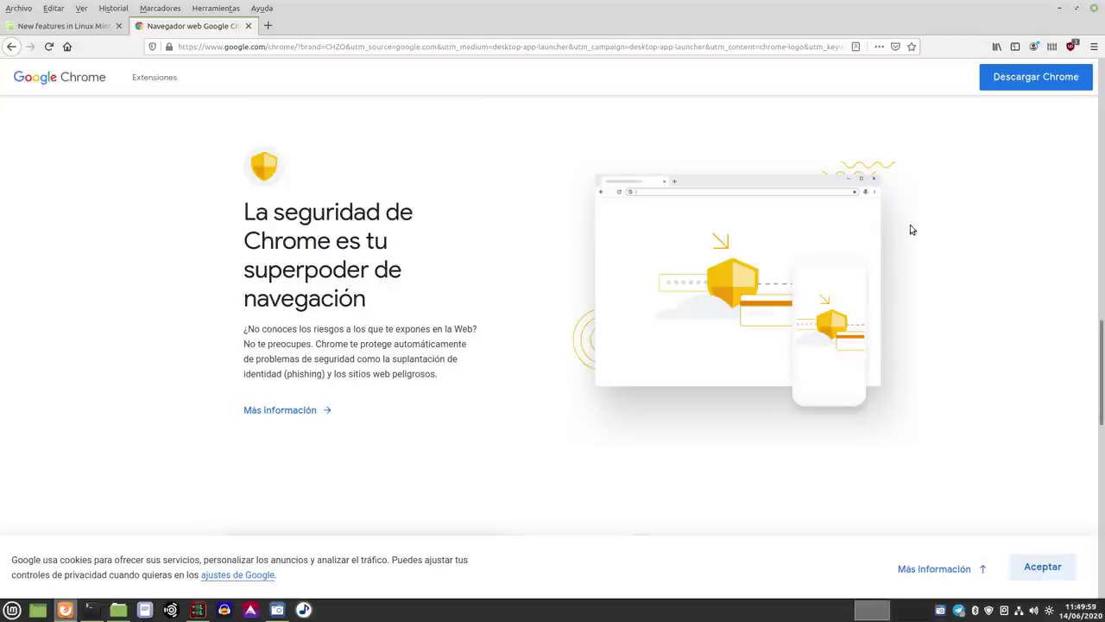
click(1037, 80)
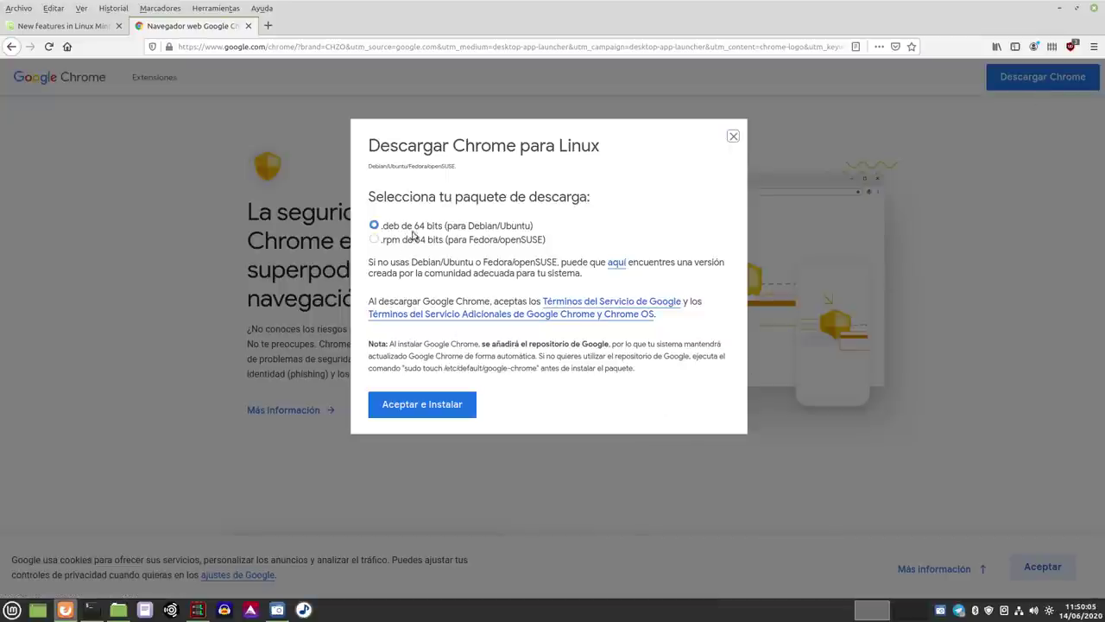
click(422, 404)
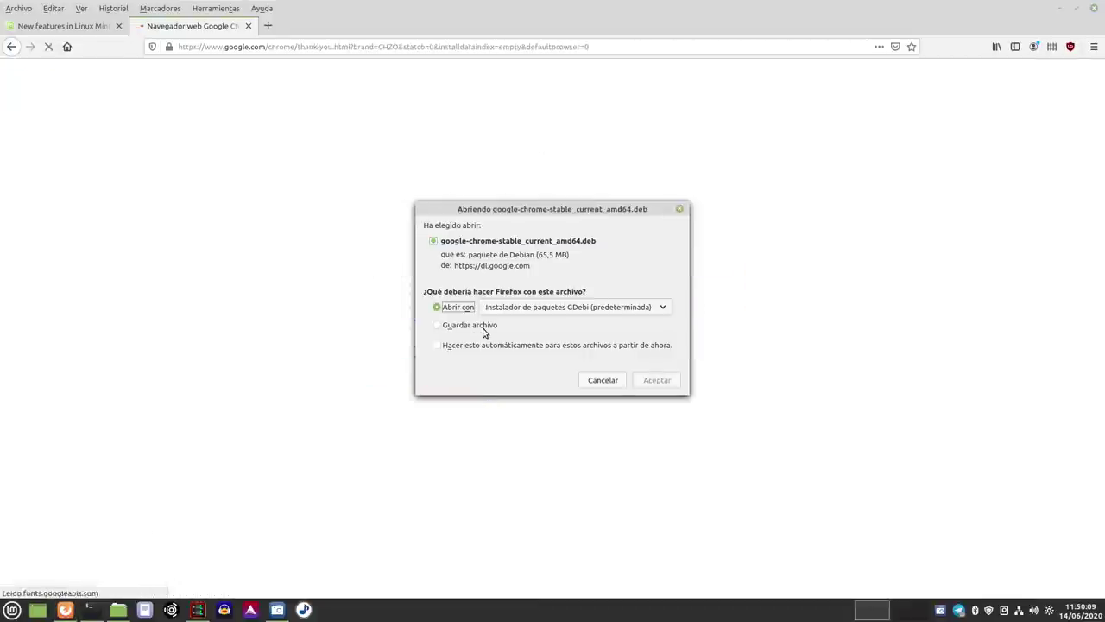
click(482, 327)
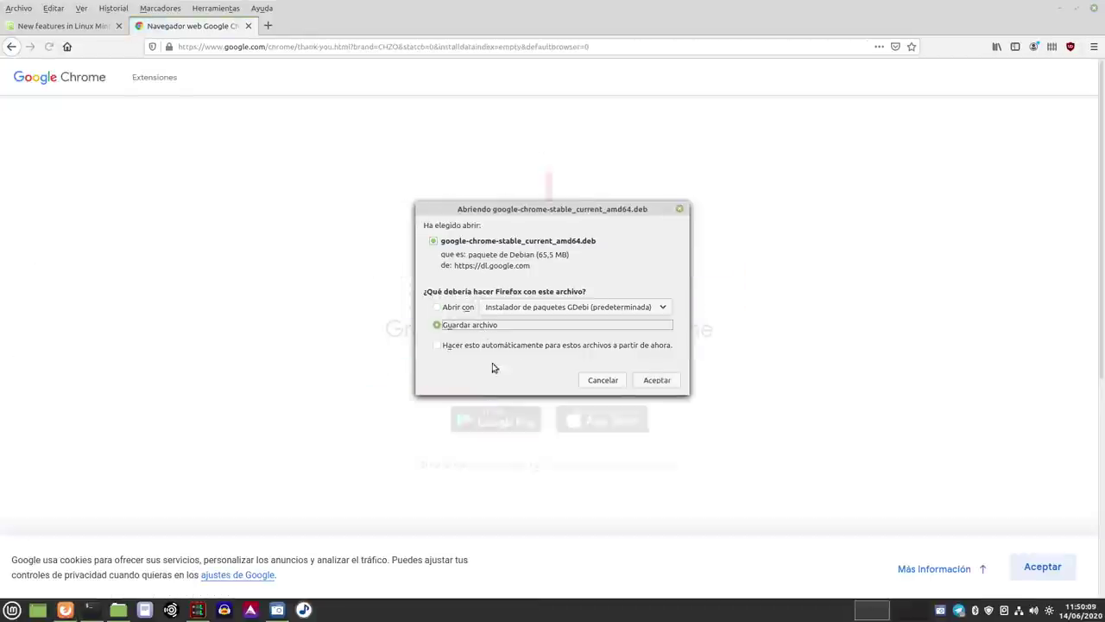
click(654, 382)
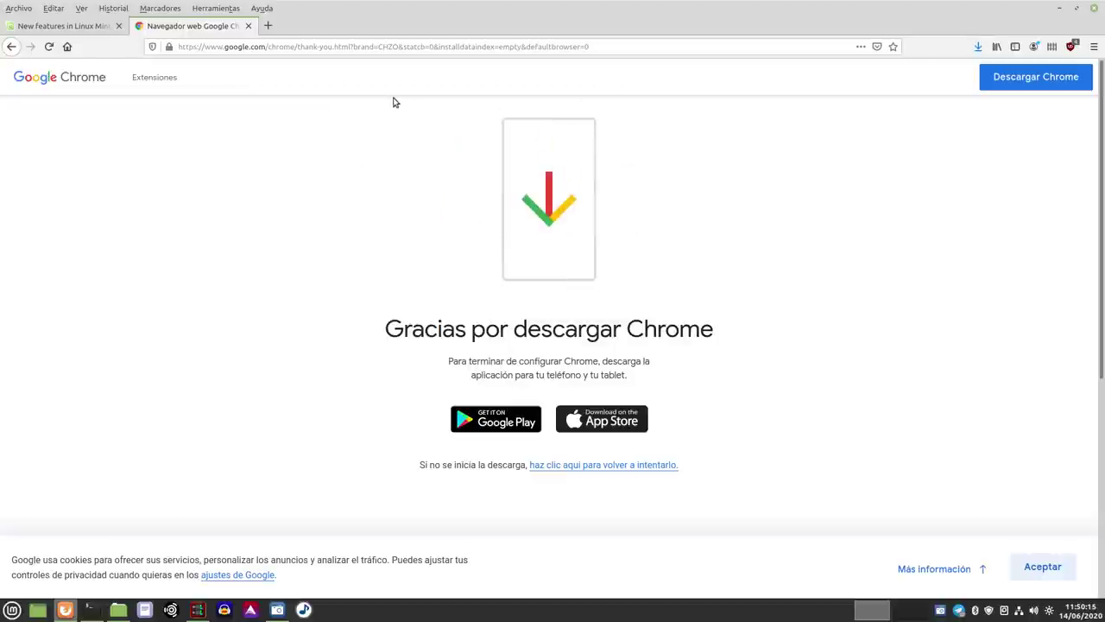
Close the Chrome page, minimize the browser, and open the Descargas folder in the file manager.
click(248, 25)
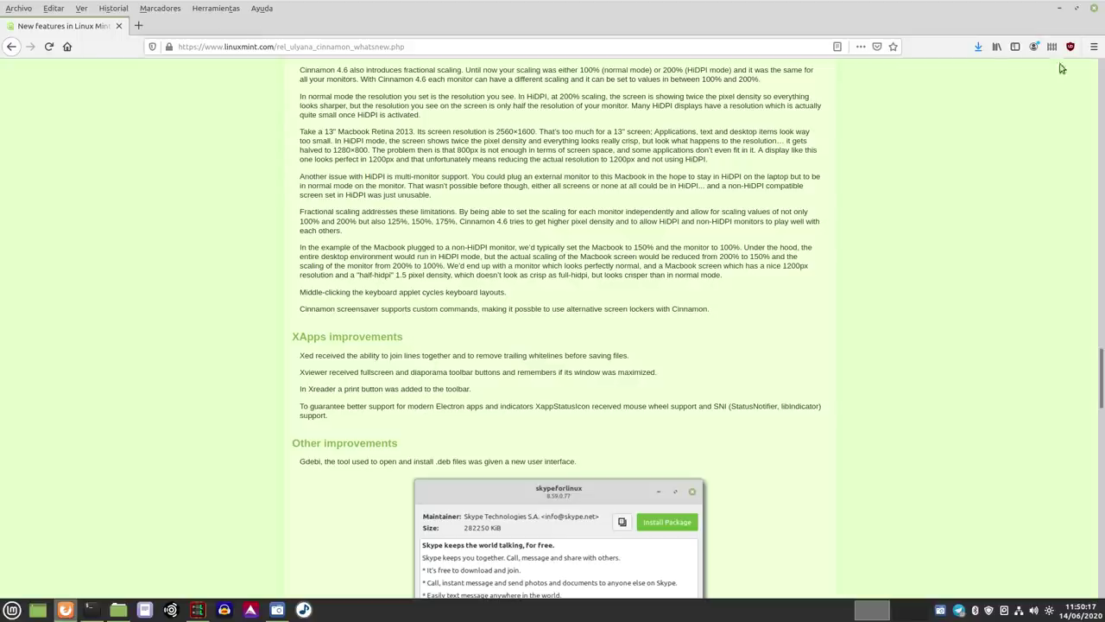
click(1059, 10)
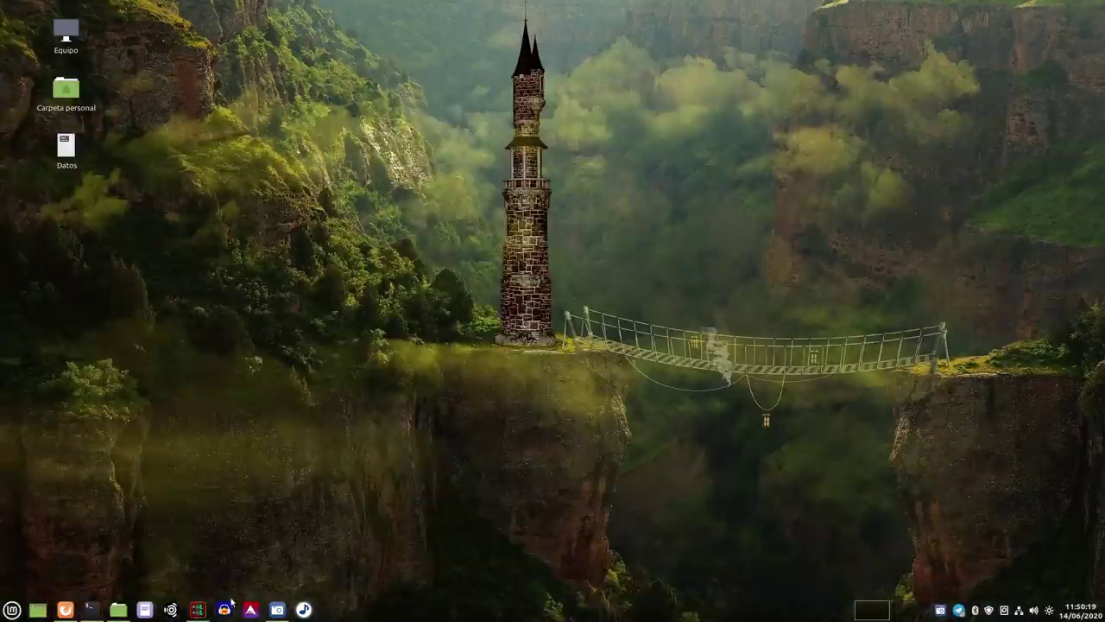
click(118, 610)
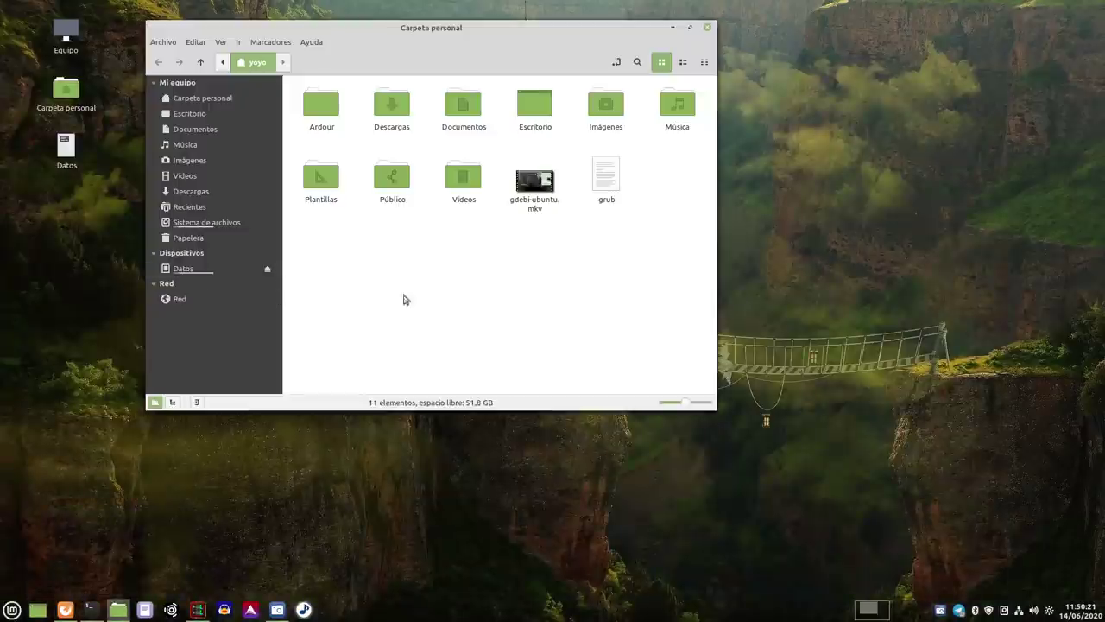
double_click(399, 118)
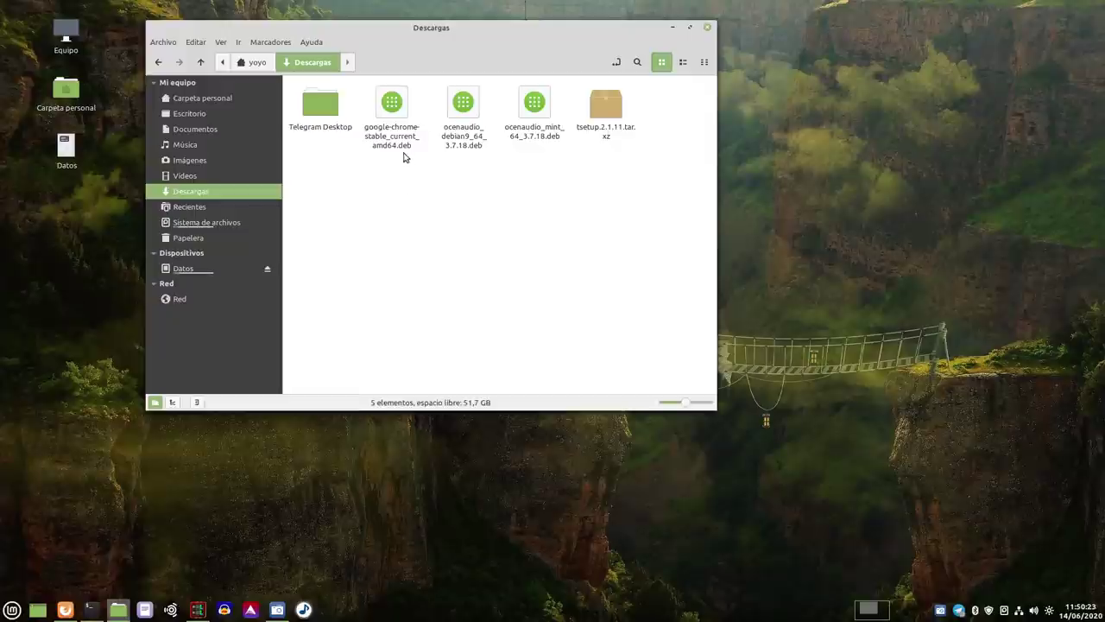
Open google-chrome-stable_current_amd64.deb from the Descargas folder with the GDebi package installer.
click(402, 148)
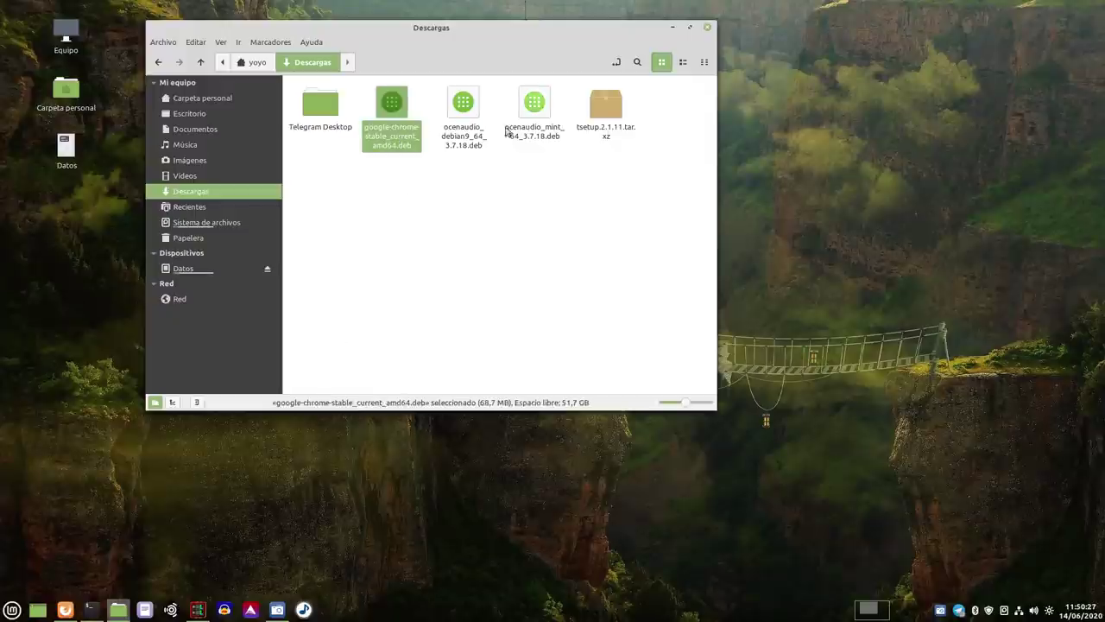
key(Return)
drag(441, 26, 524, 49)
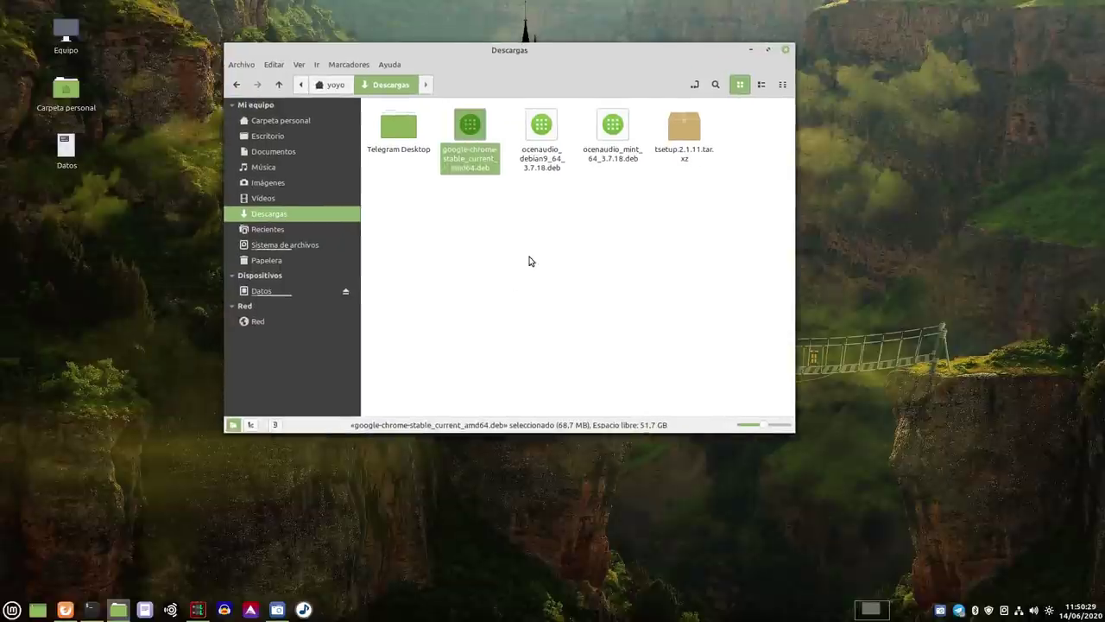
click(554, 274)
click(473, 136)
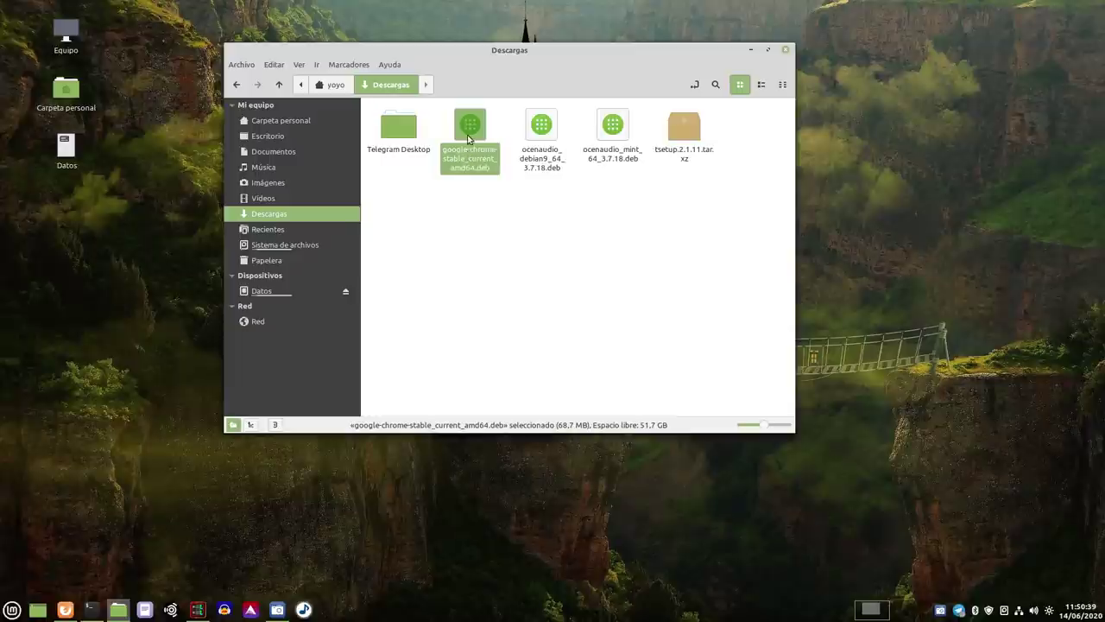
right_click(472, 127)
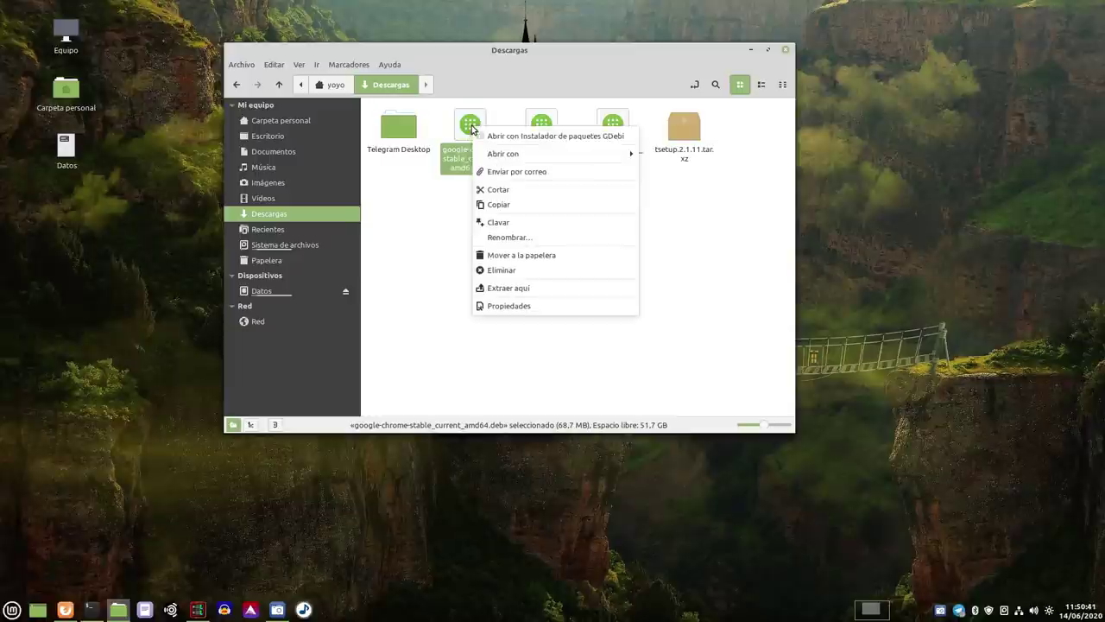
click(555, 138)
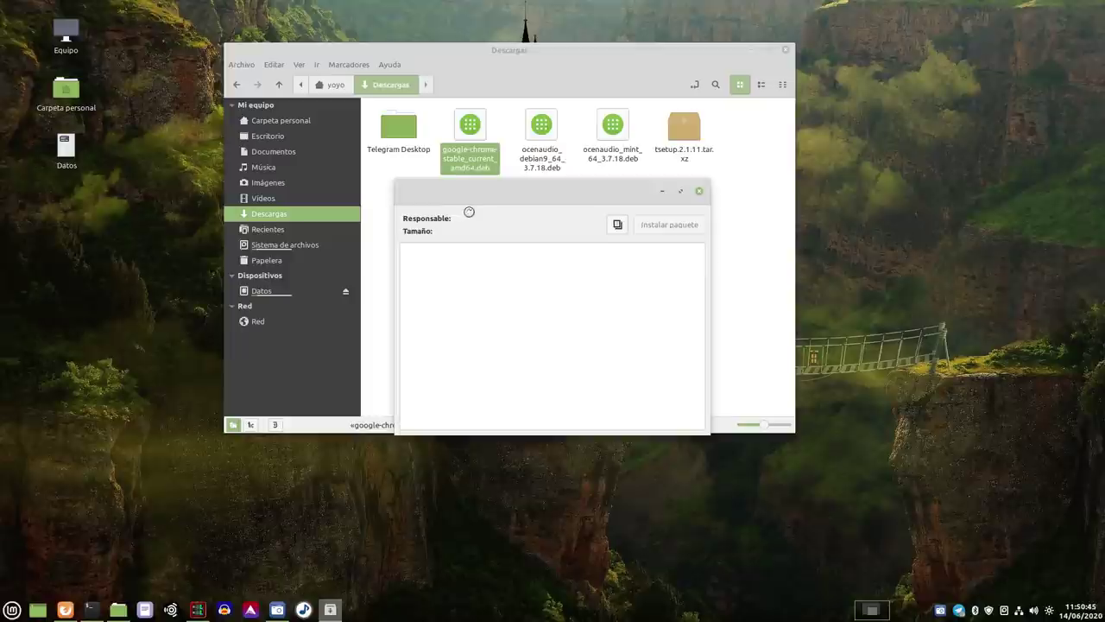
Minimize the file manager, and move and enlarge the google-chrome-stable installer window.
click(753, 51)
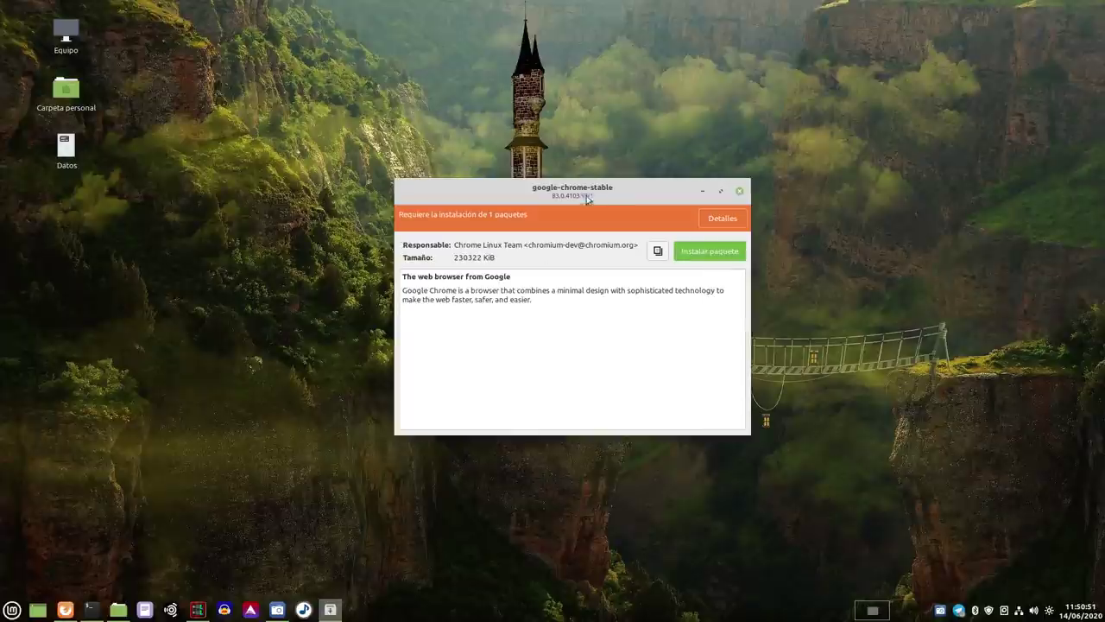
drag(611, 191, 403, 101)
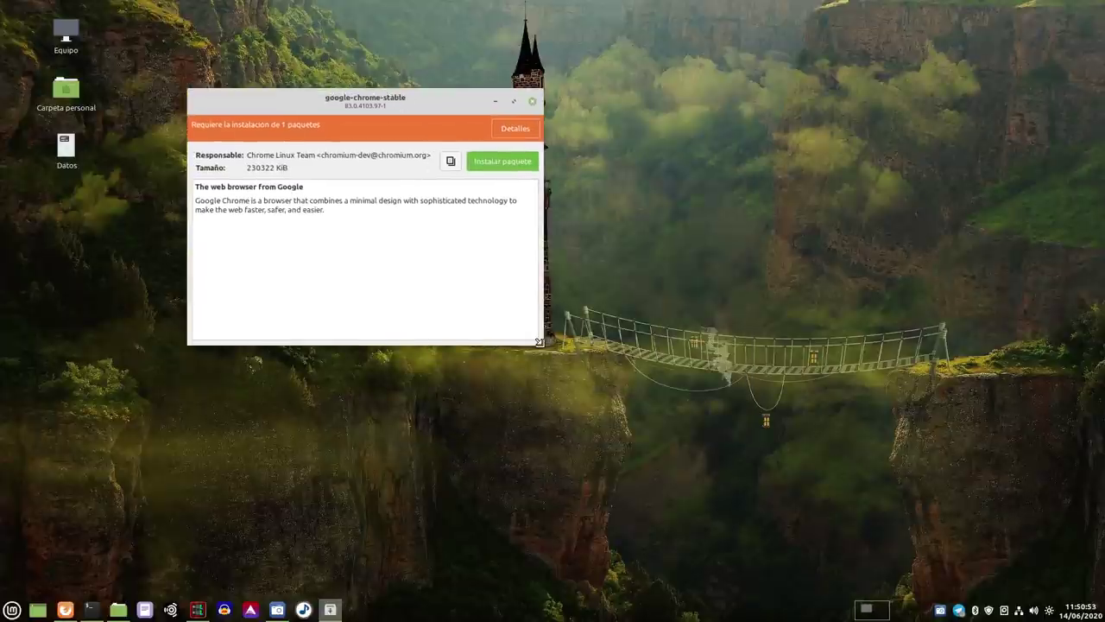
drag(538, 342, 848, 497)
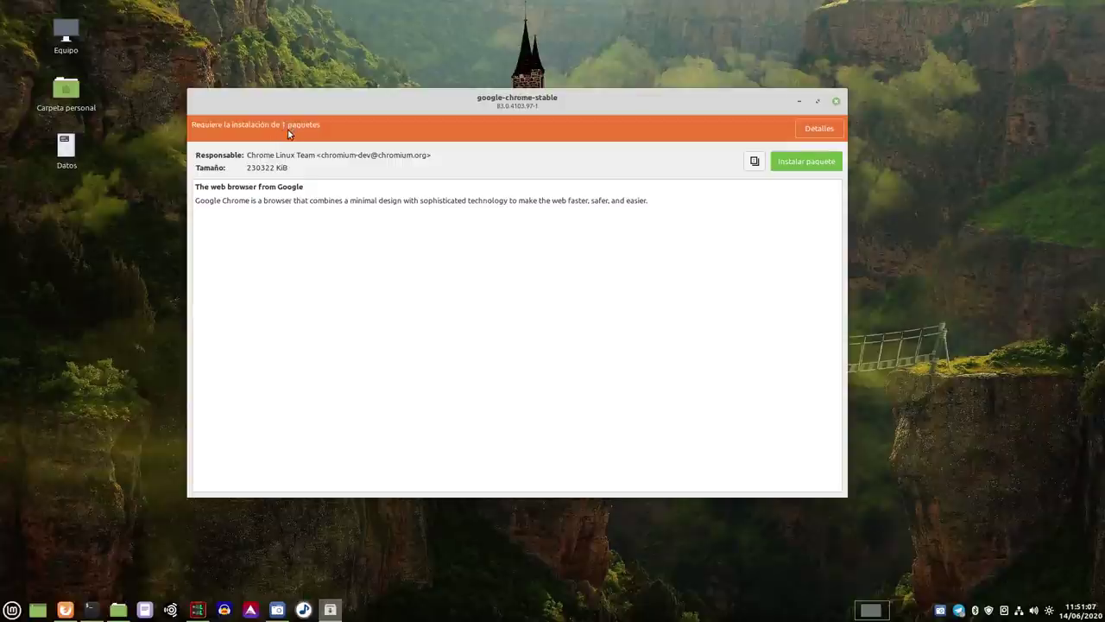
Examine the details of the changes required by the Chrome installation and the package description text.
click(809, 130)
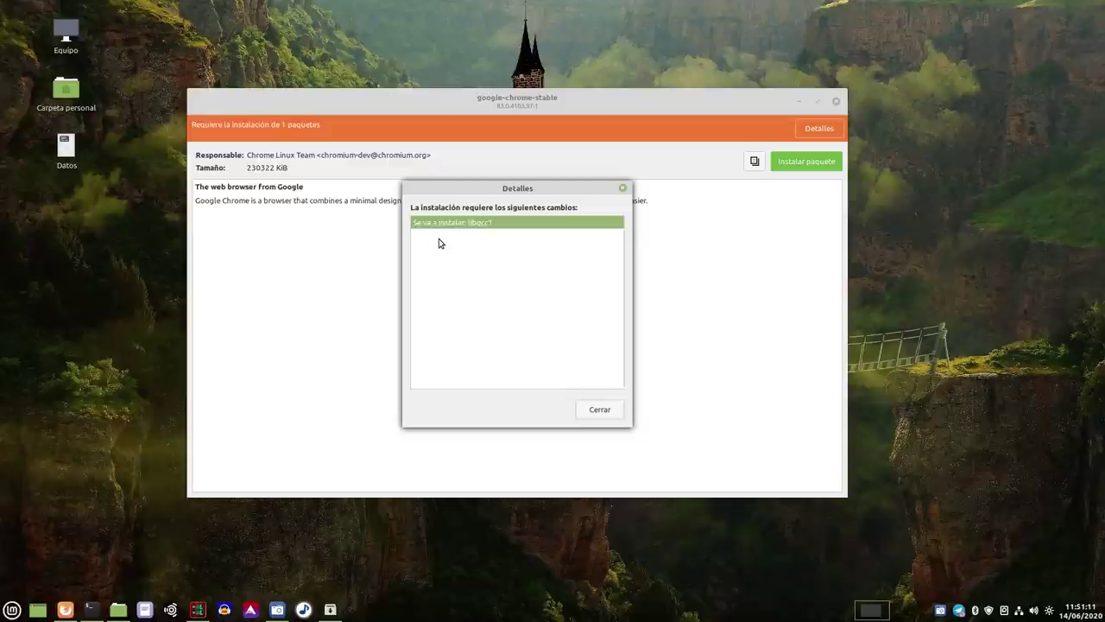
click(598, 409)
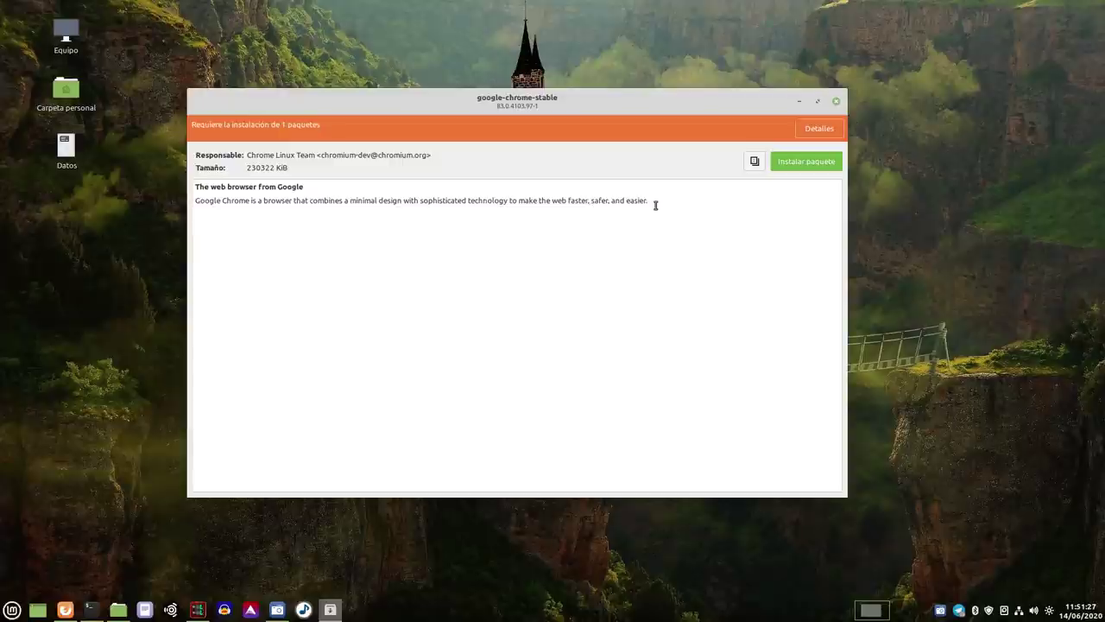
drag(653, 204, 185, 182)
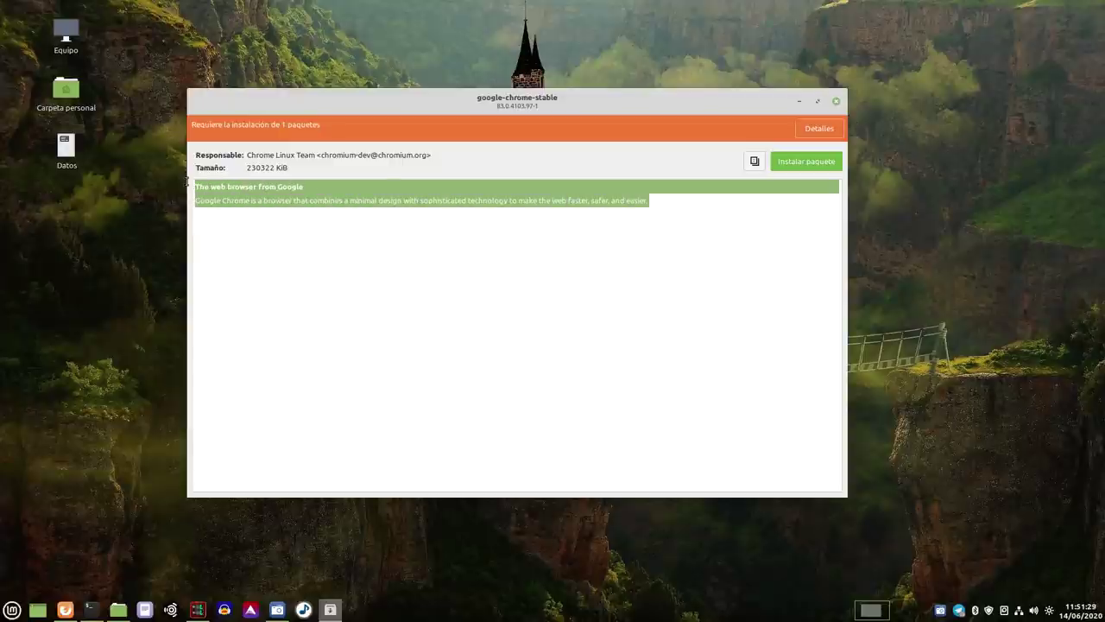
click(330, 311)
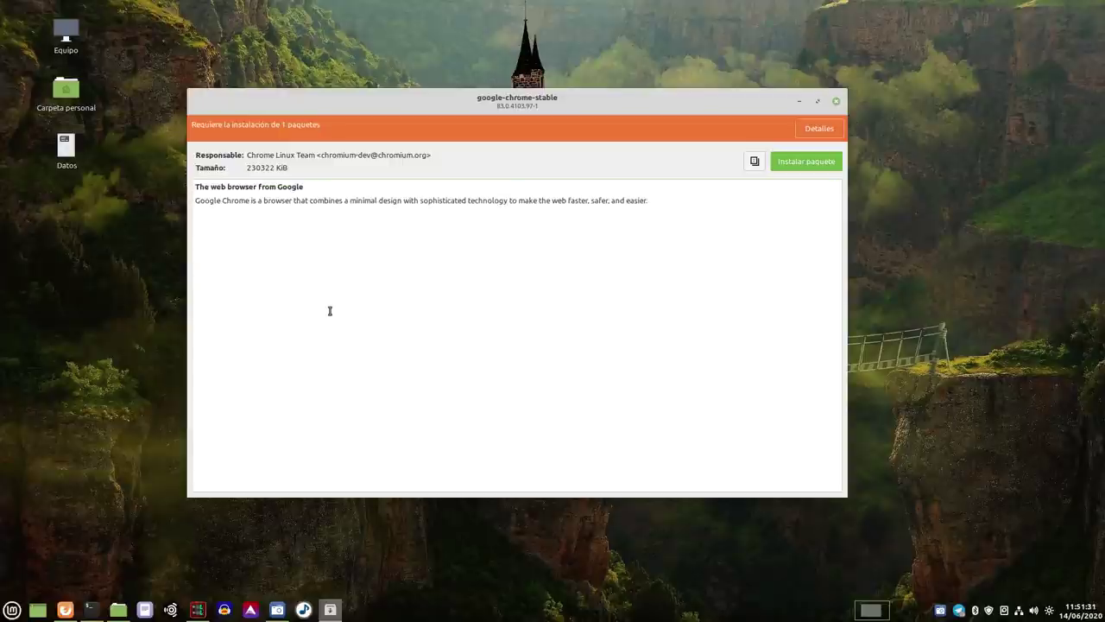
Display the files contained in the Chrome package in a wider list and larger window, and look through them.
click(754, 163)
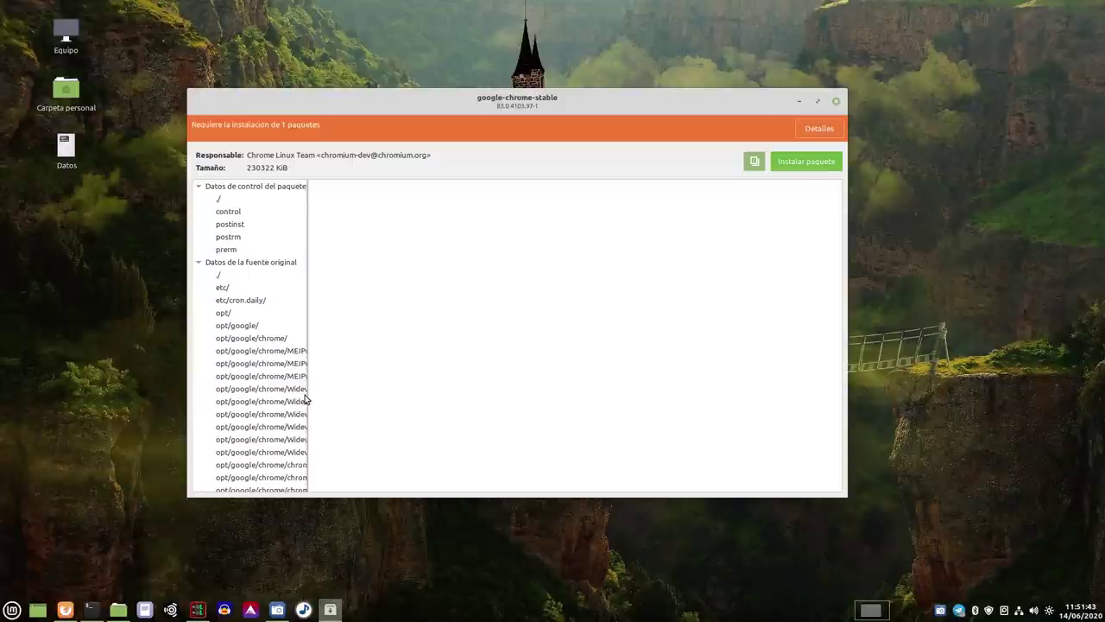
drag(308, 396, 522, 407)
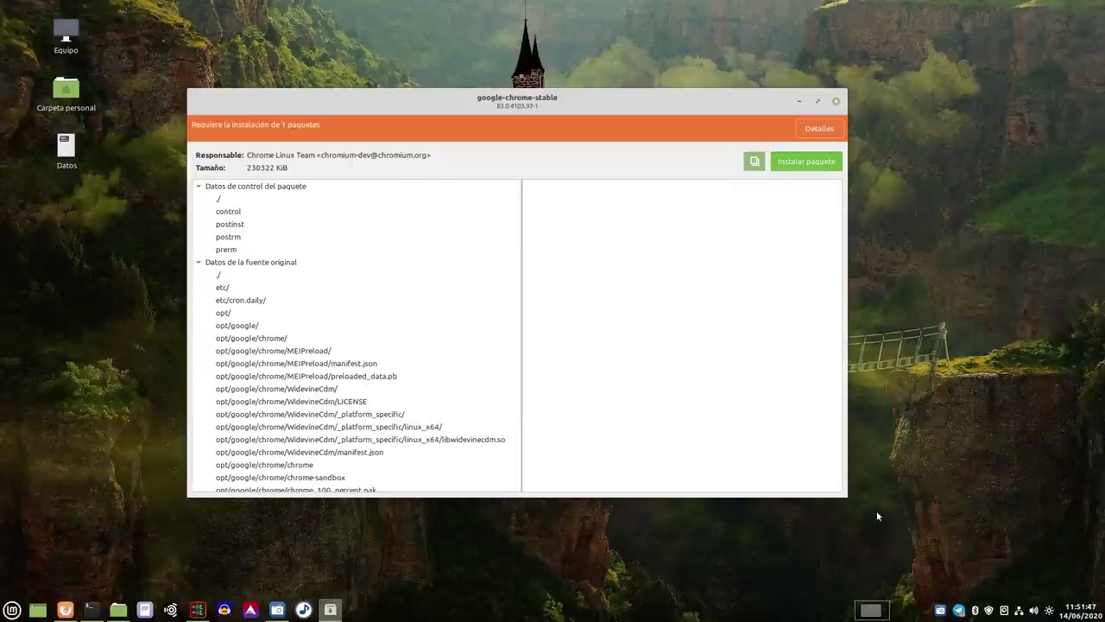
drag(854, 504, 920, 538)
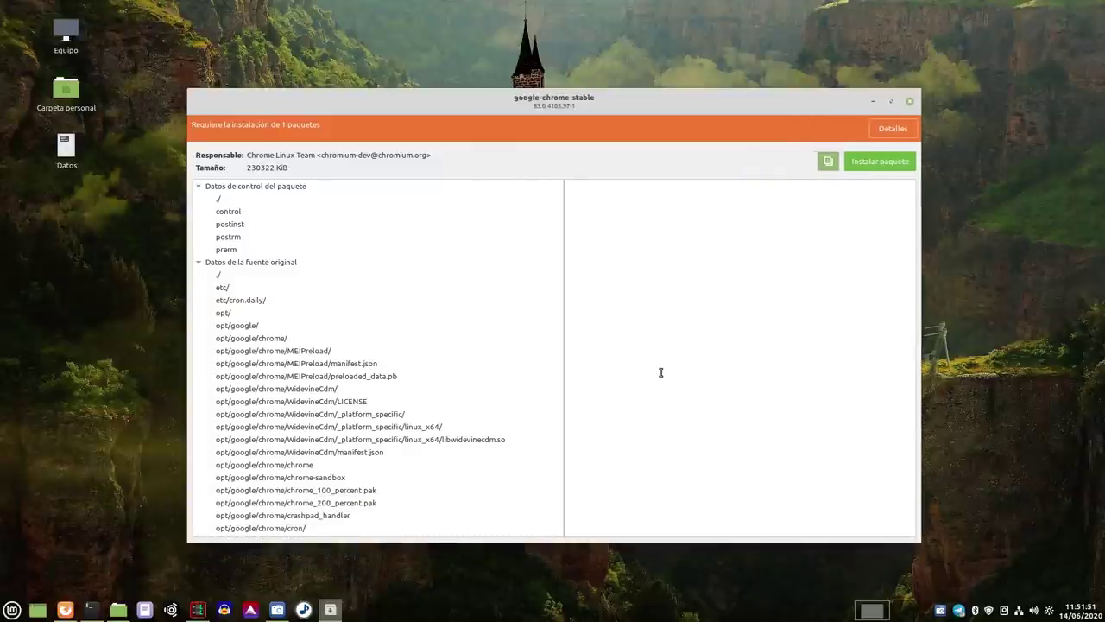
scroll(329, 353, down, 8)
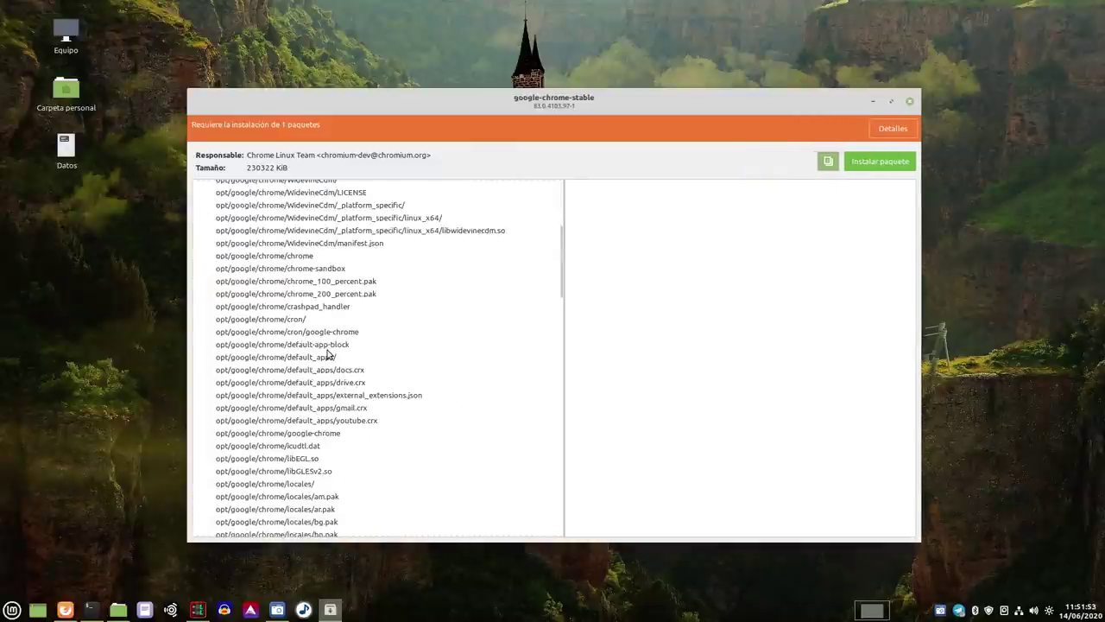
scroll(329, 352, up, 10)
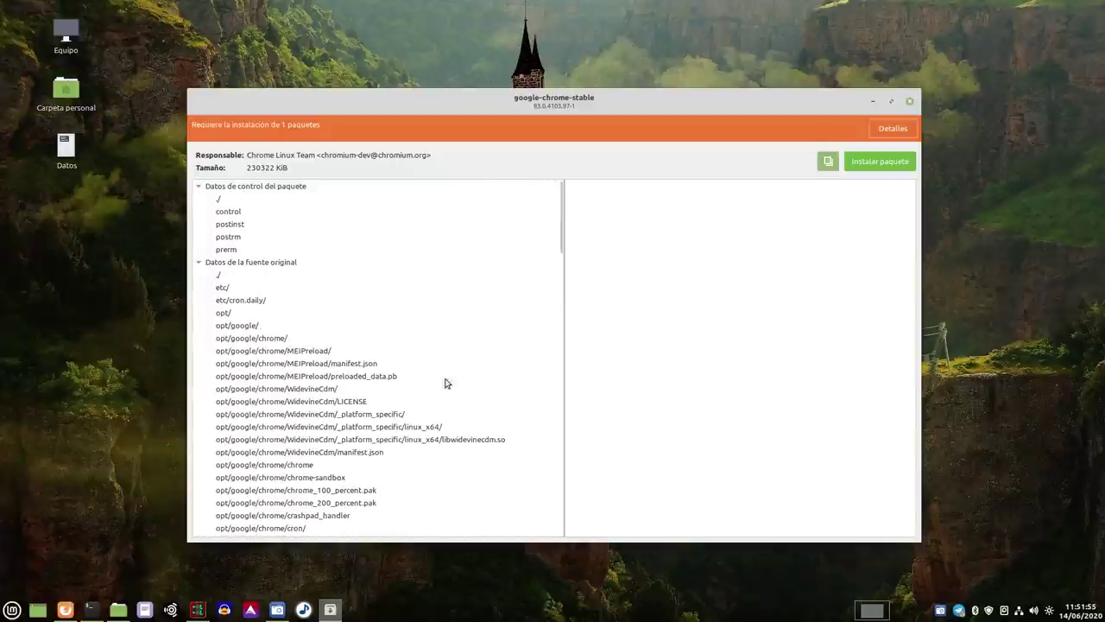
scroll(376, 380, down, 4)
scroll(376, 380, down, 15)
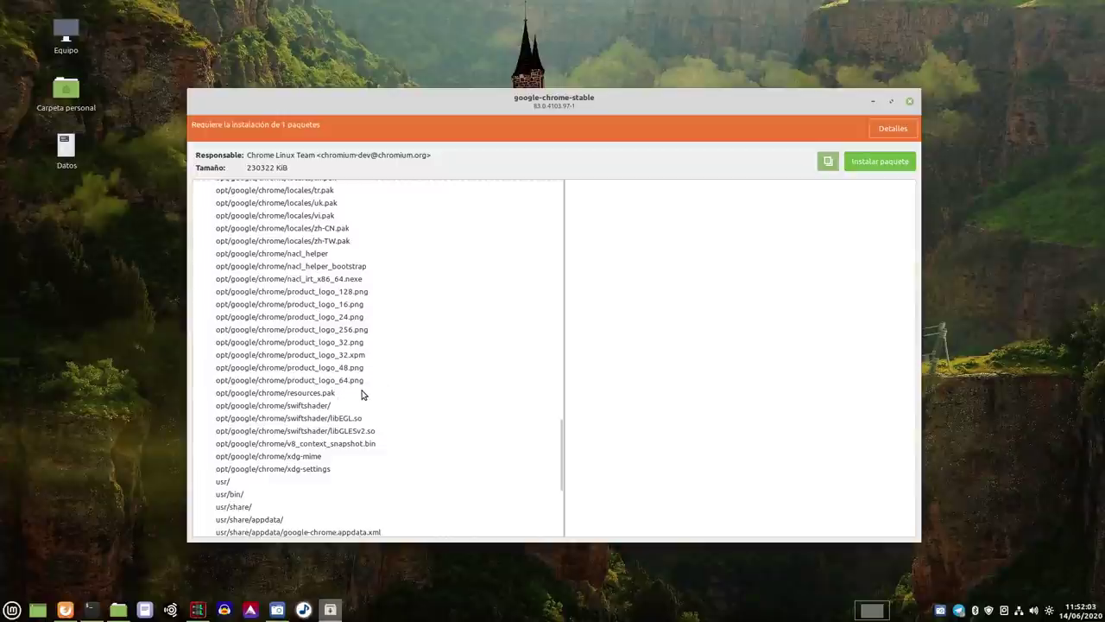
scroll(362, 394, up, 20)
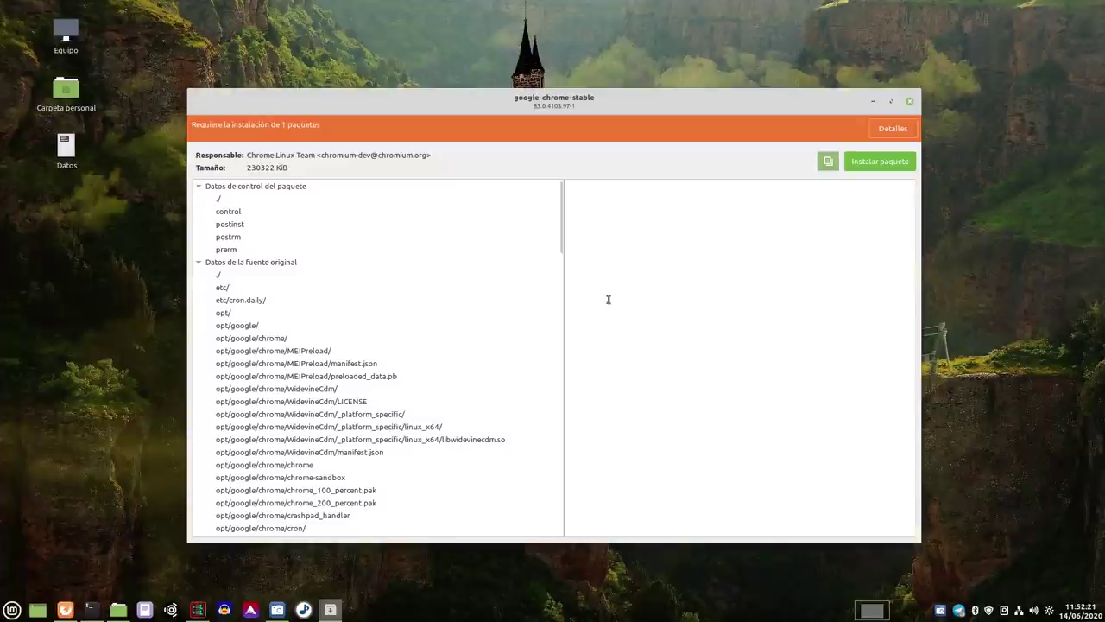
Install the Chrome package with its additional software, authenticating with the account password and checking the installation's terminal details.
click(880, 162)
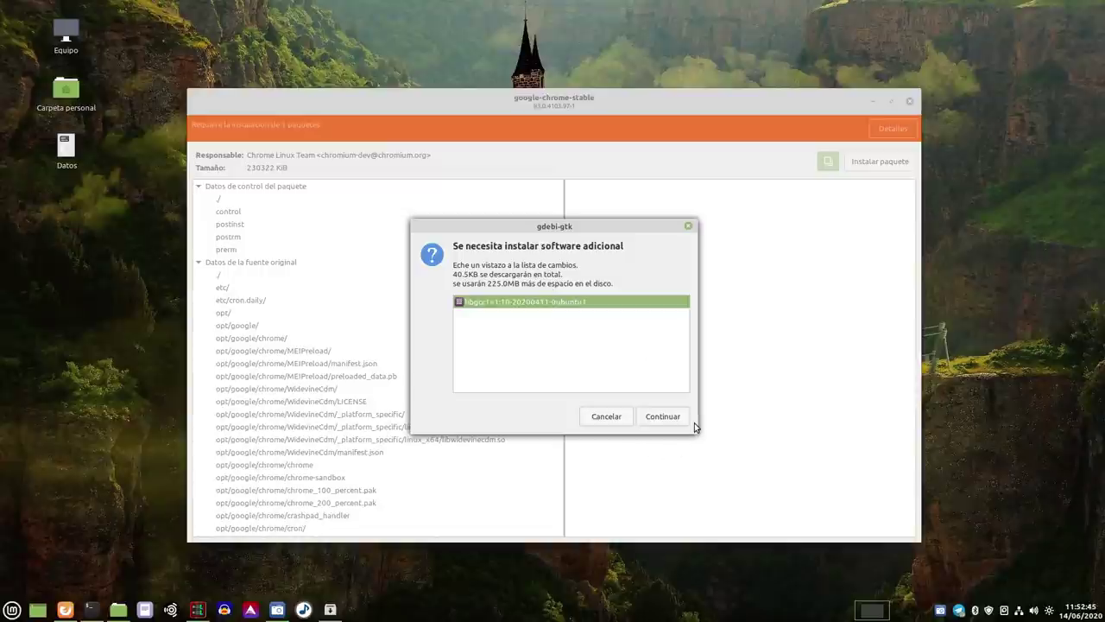
click(661, 418)
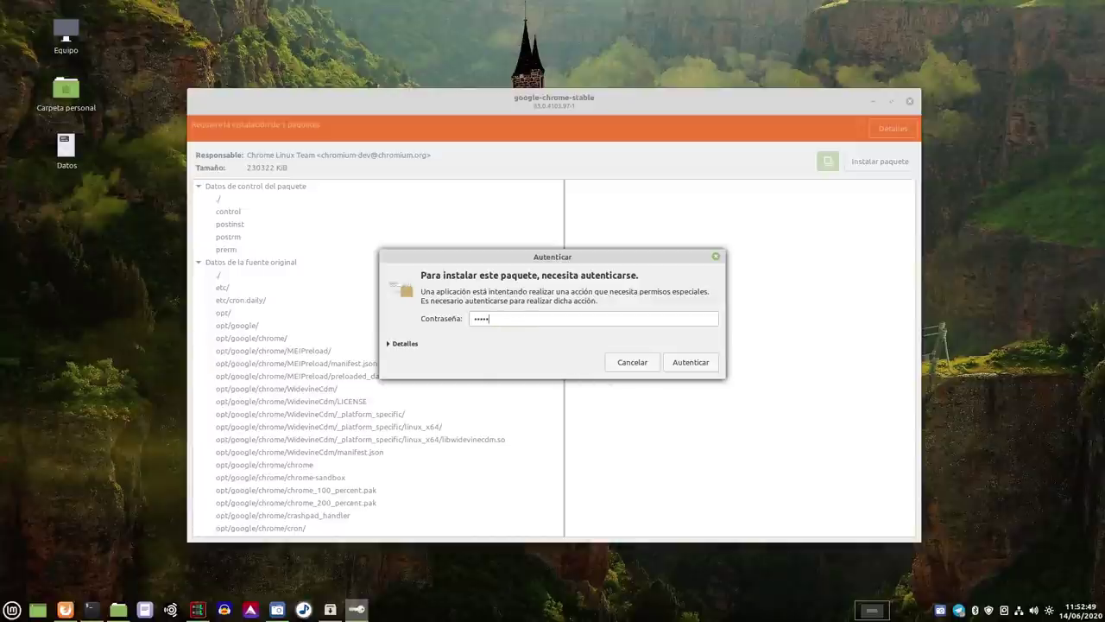
key(Return)
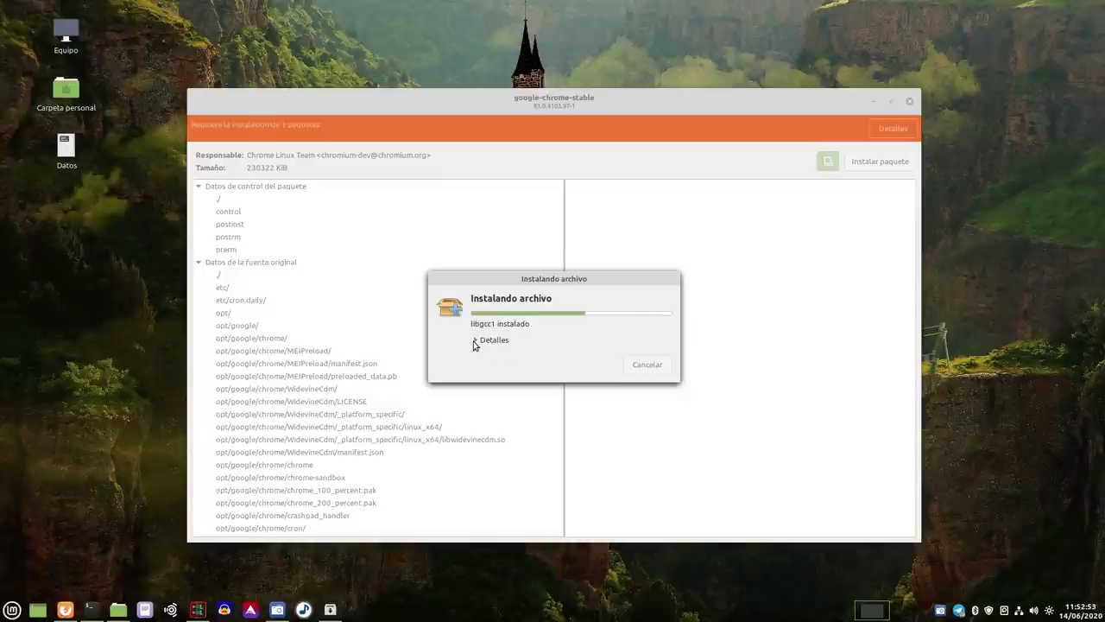
click(477, 339)
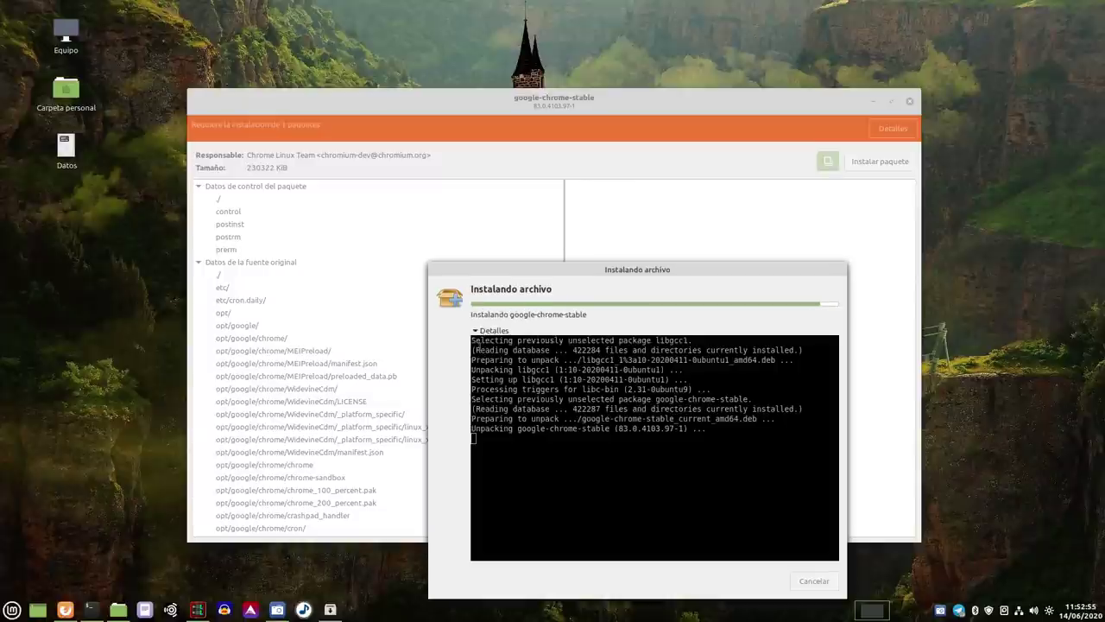
click(476, 332)
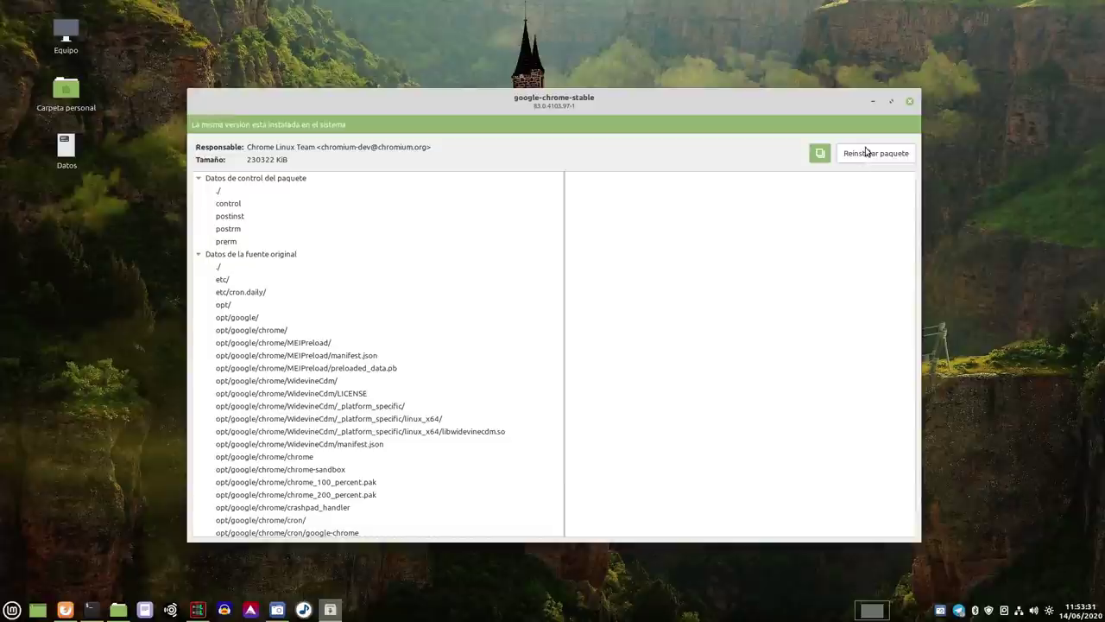
Switch the package view to the description and back to the file list, and close the installer.
click(820, 160)
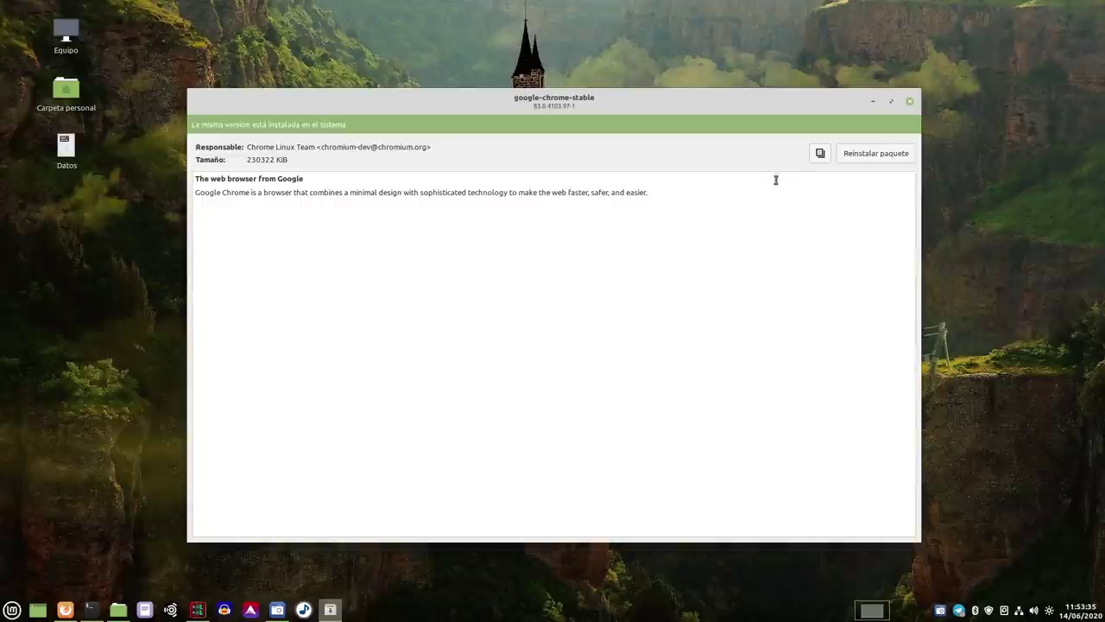
click(820, 153)
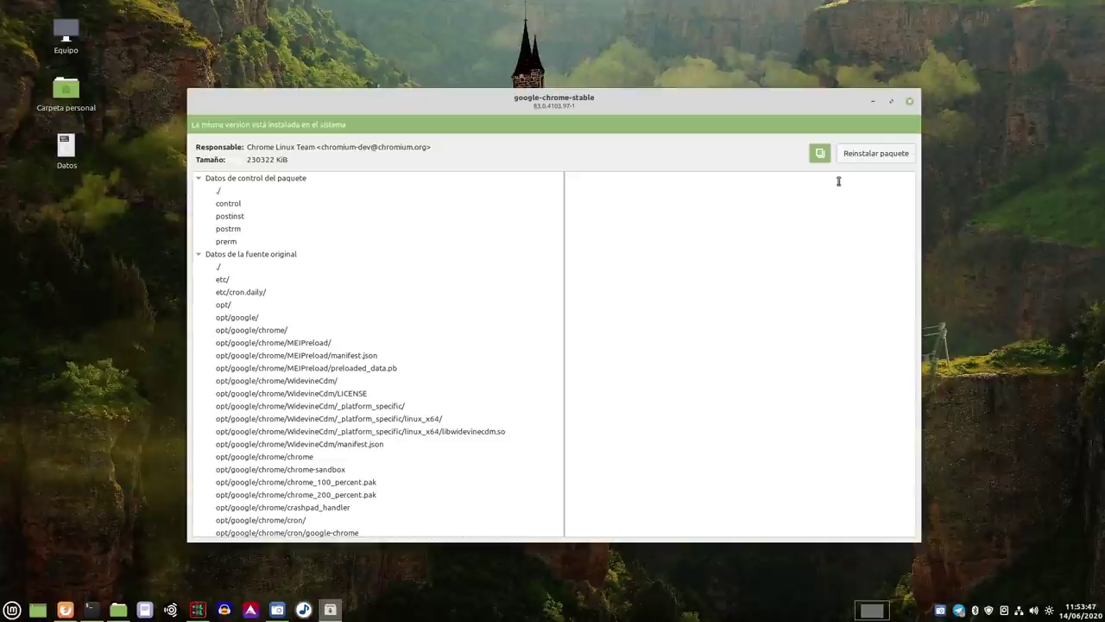
click(911, 106)
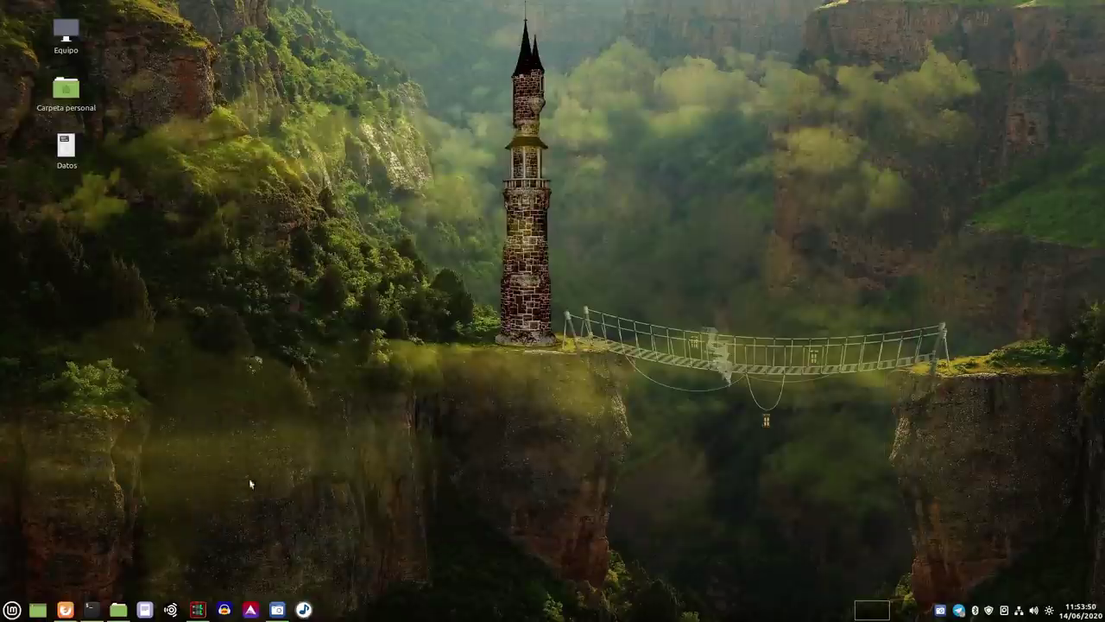
Bring back the file manager and browse from Sistema de archivos to the /etc/apt/sources.list.d folder.
click(118, 610)
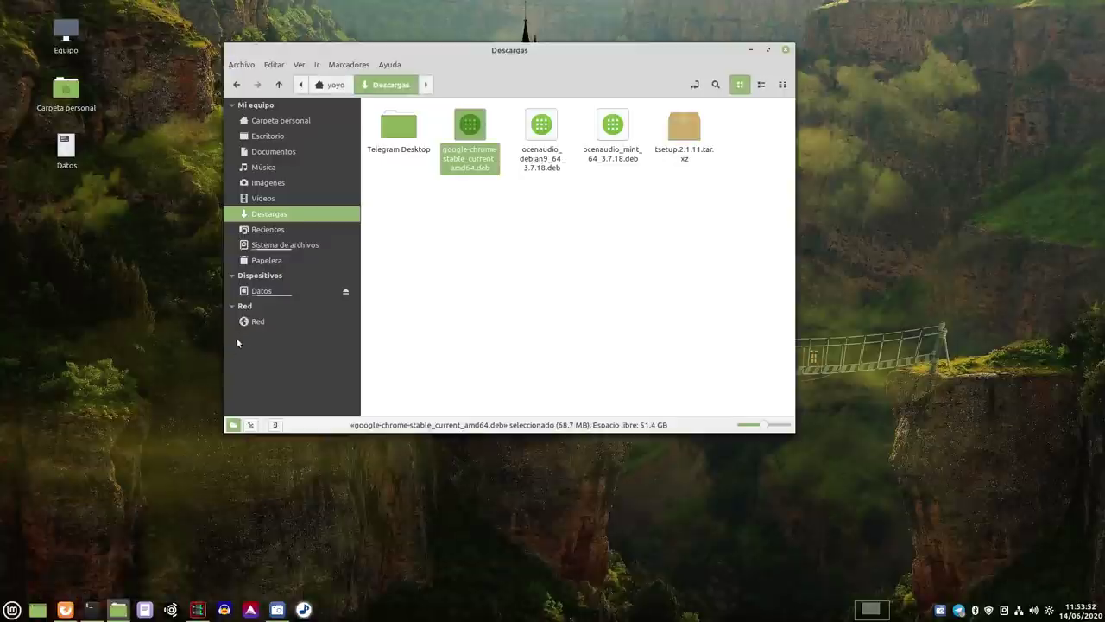
click(285, 245)
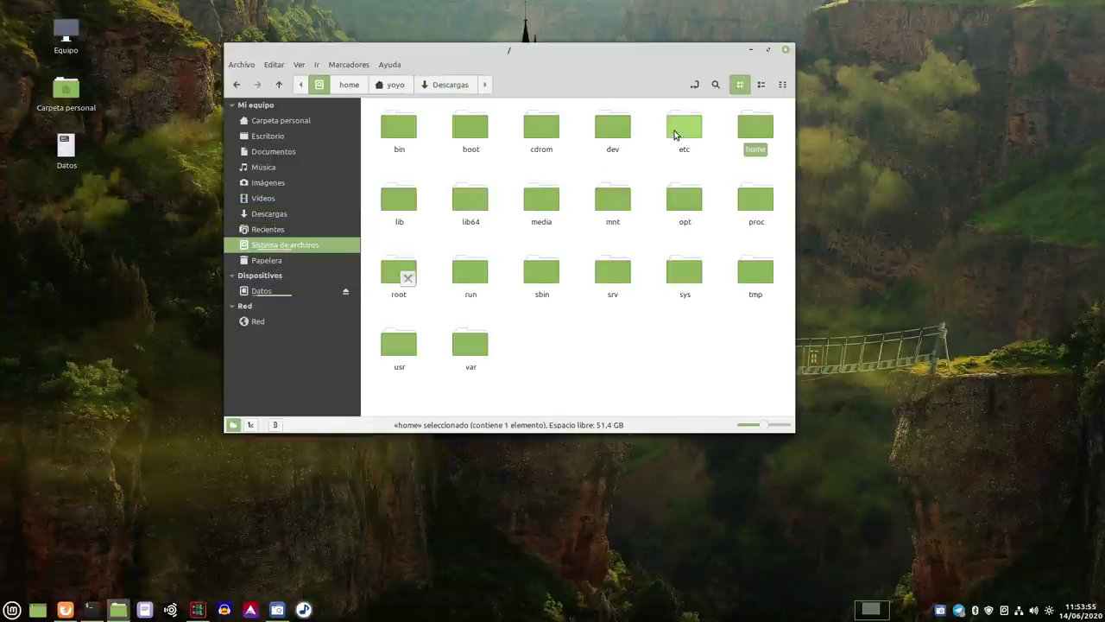
double_click(670, 138)
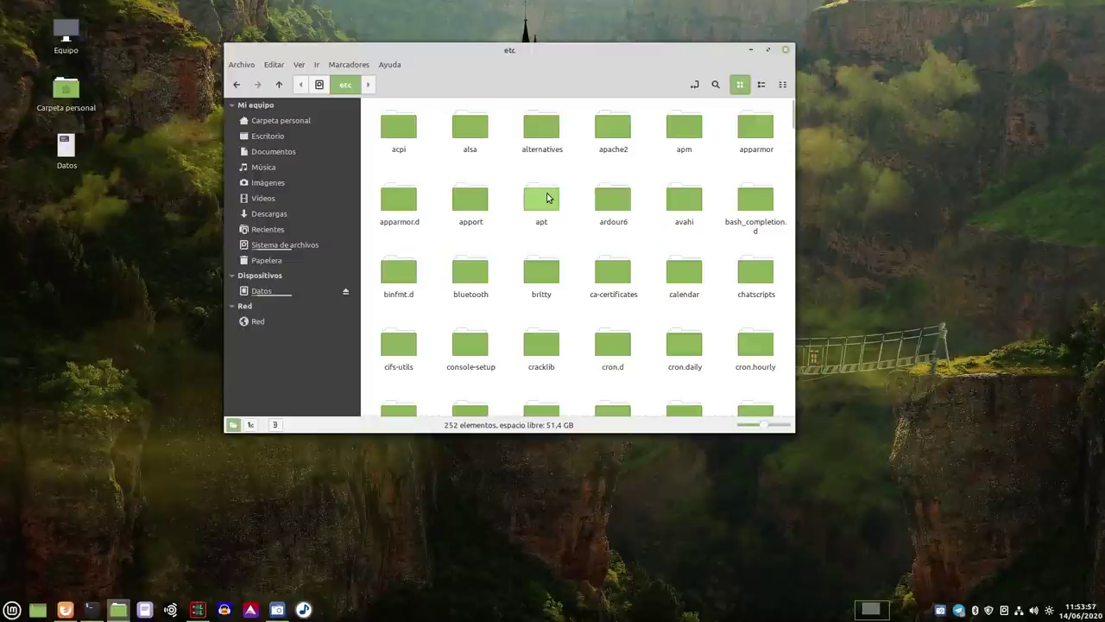
double_click(546, 199)
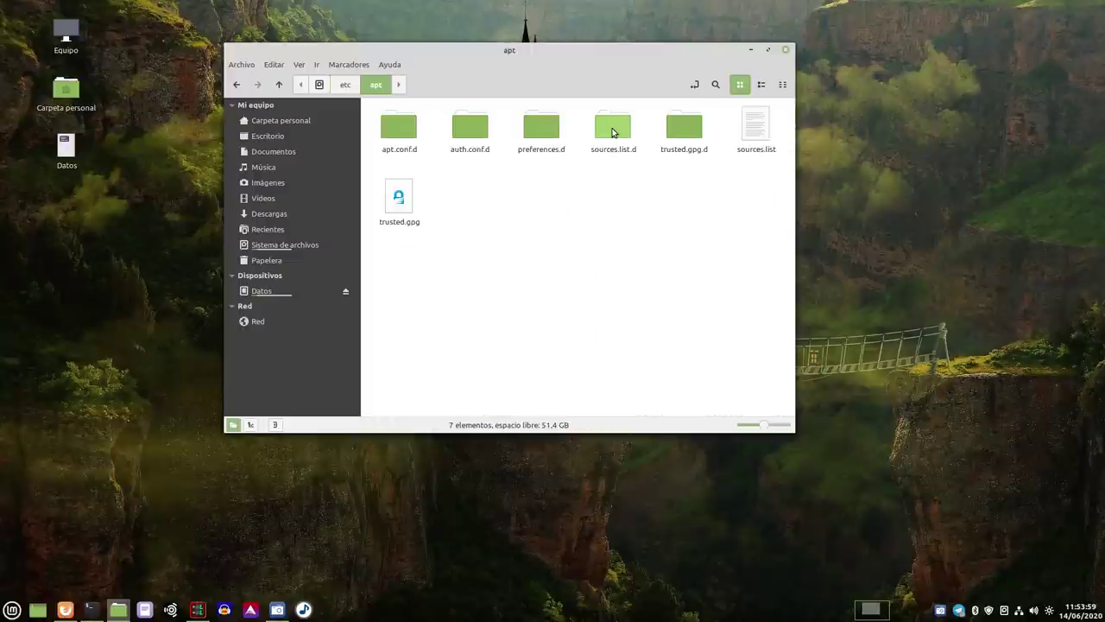
double_click(613, 132)
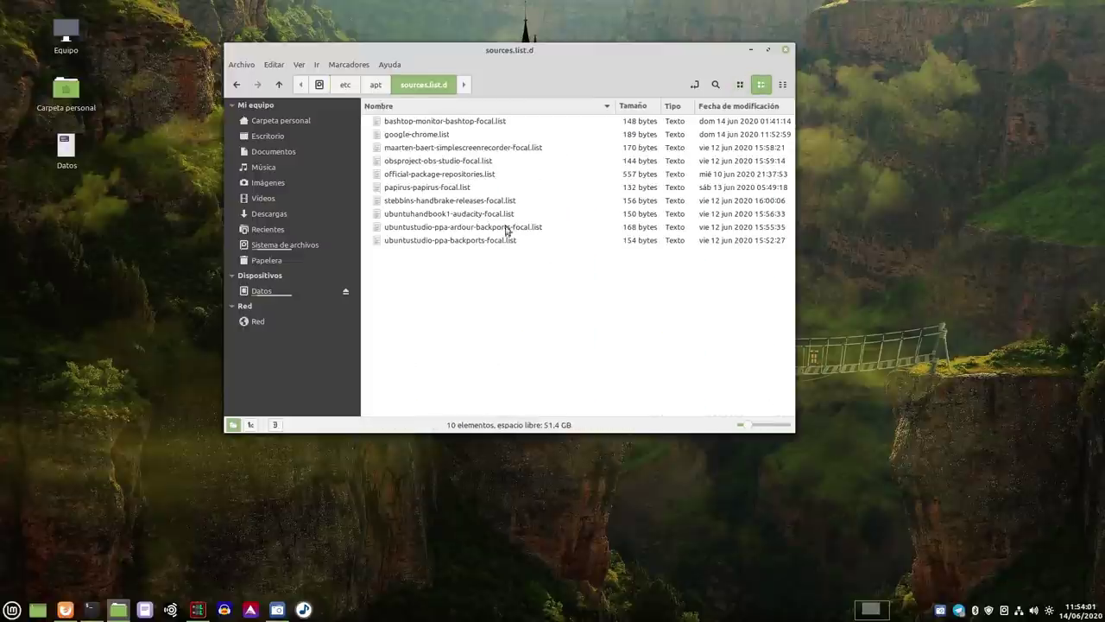
Open google-chrome.list in the text editor, and enlarge and reposition the editor window.
click(442, 136)
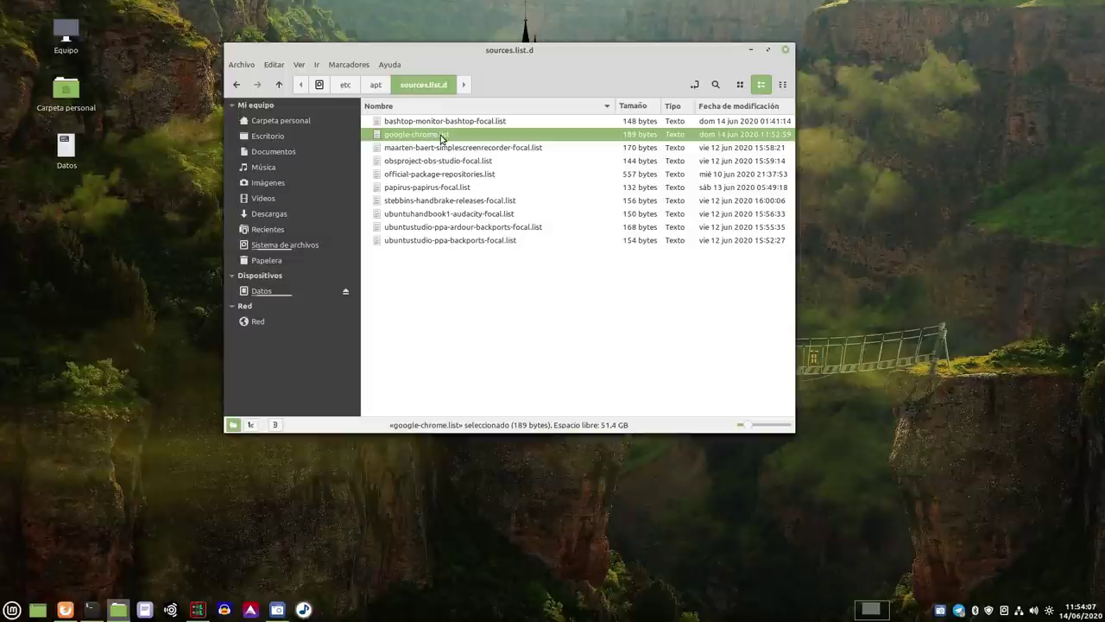
right_click(442, 136)
click(494, 147)
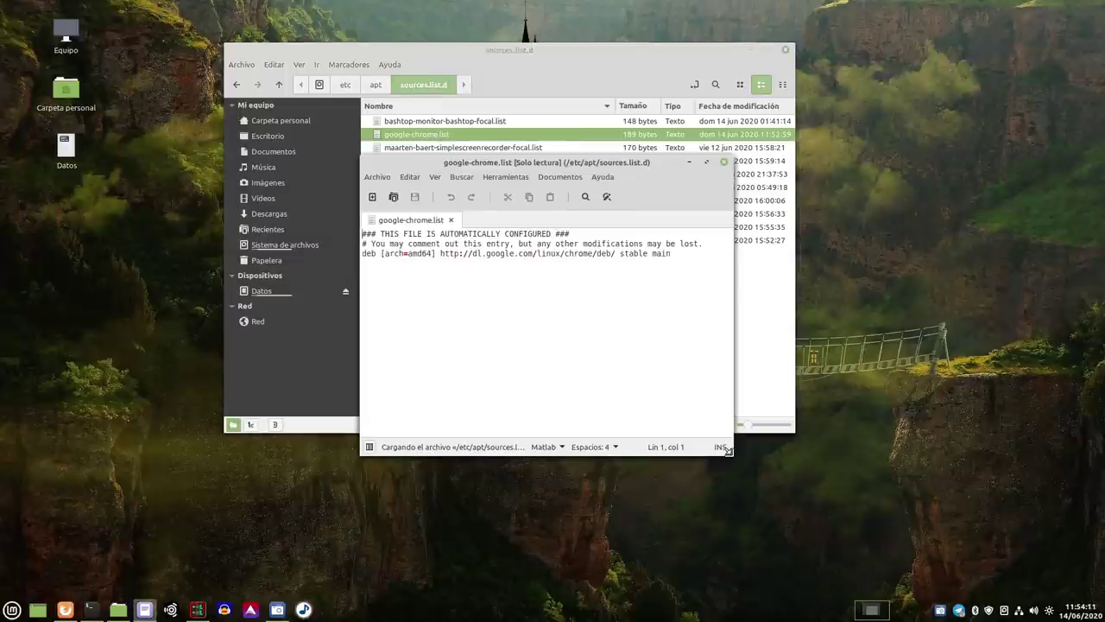
drag(728, 455, 1104, 481)
drag(825, 167, 579, 193)
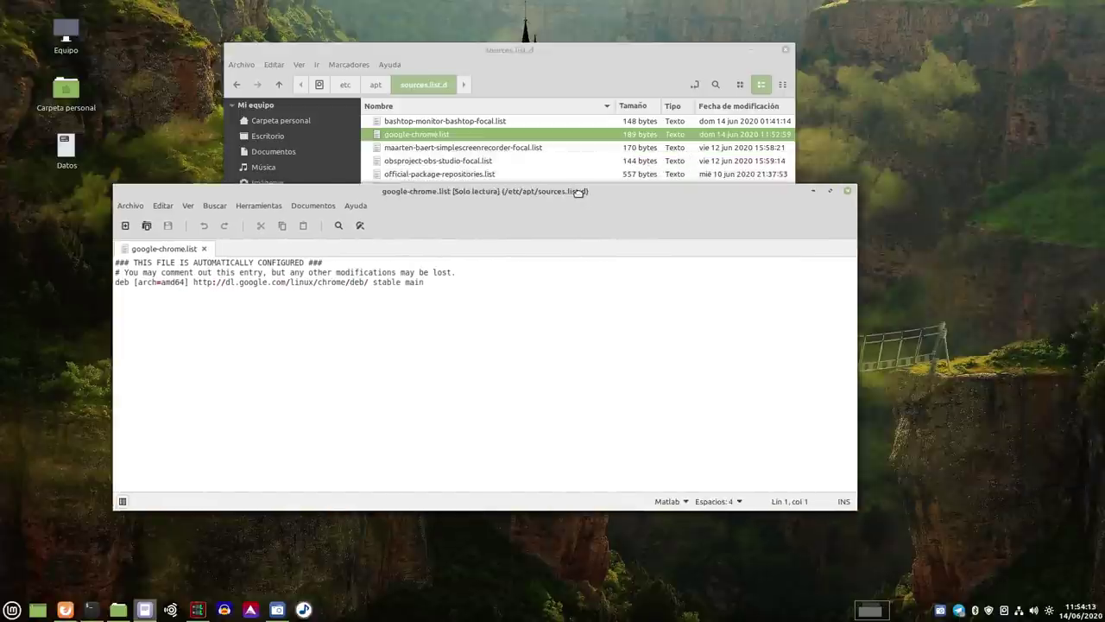
Highlight the deb repository line in google-chrome.list to examine it, and close the text editor.
drag(442, 285, 109, 257)
click(297, 361)
drag(428, 284, 120, 285)
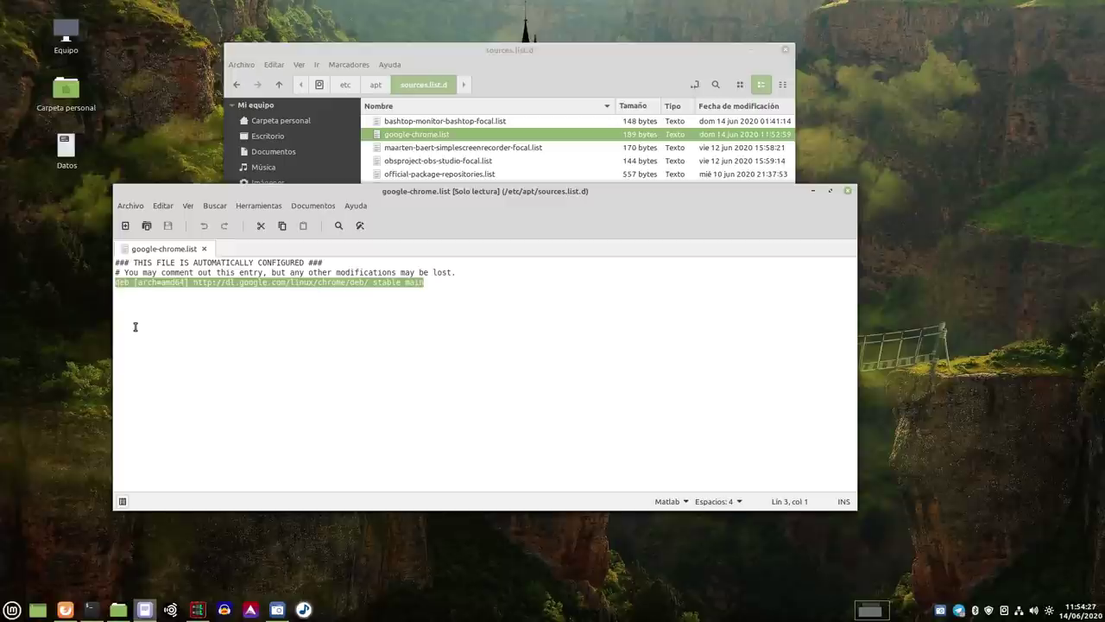
click(314, 401)
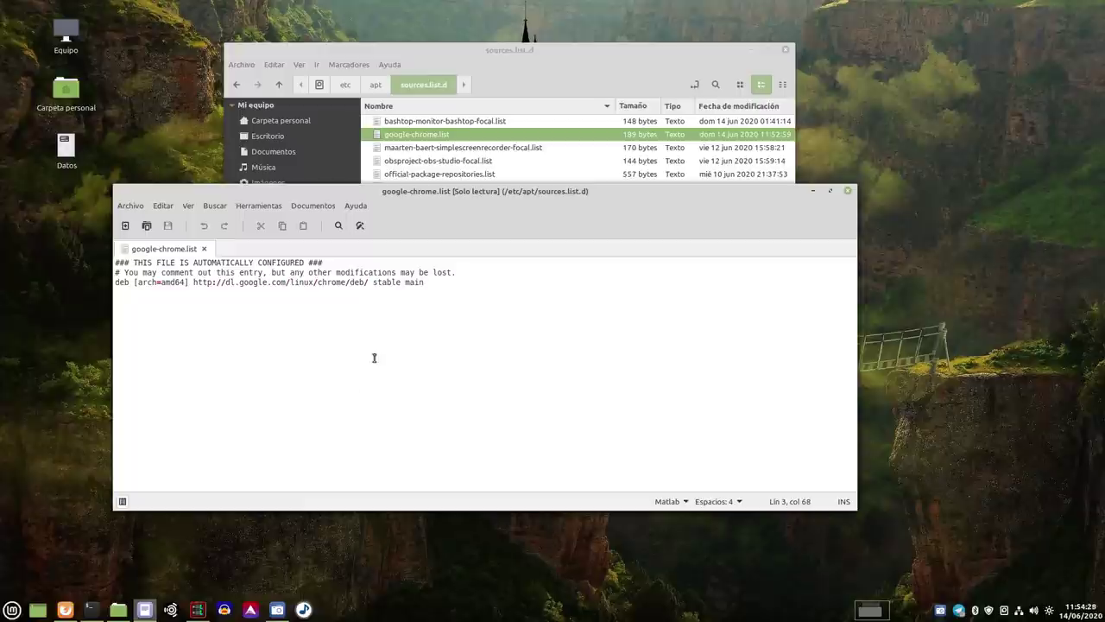
click(848, 190)
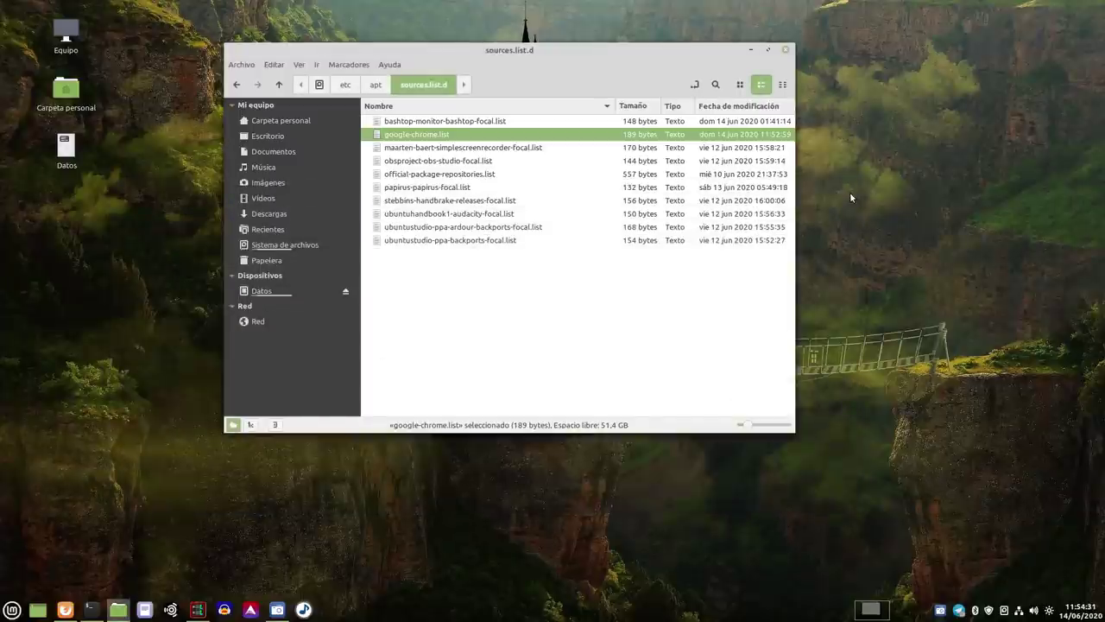
Return to Carpeta personal in the file manager, and close its window.
click(293, 121)
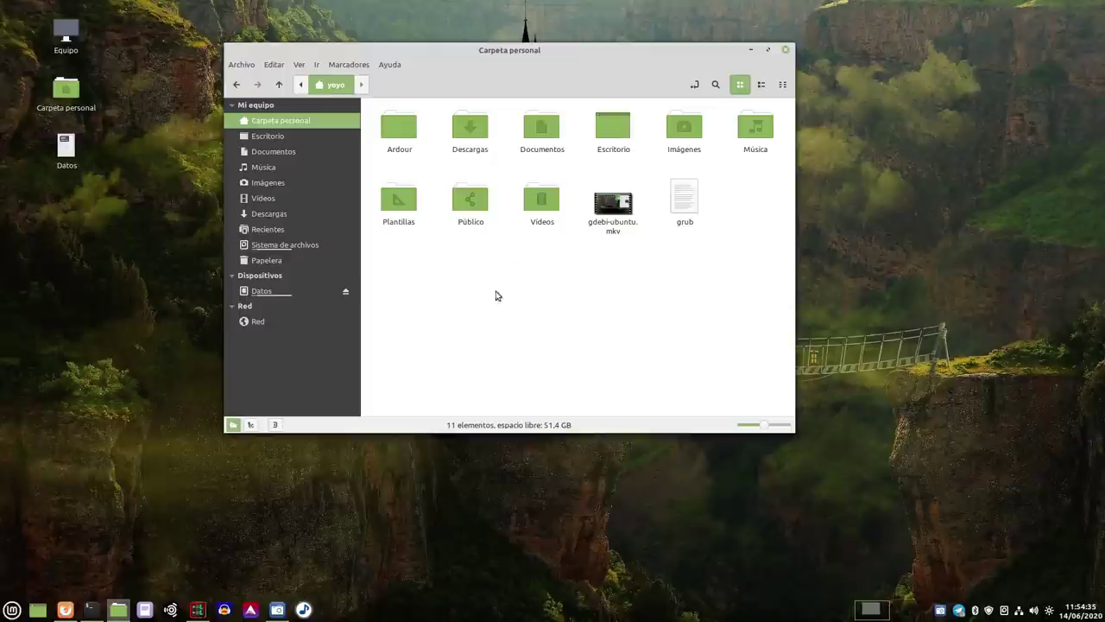
drag(615, 53, 658, 60)
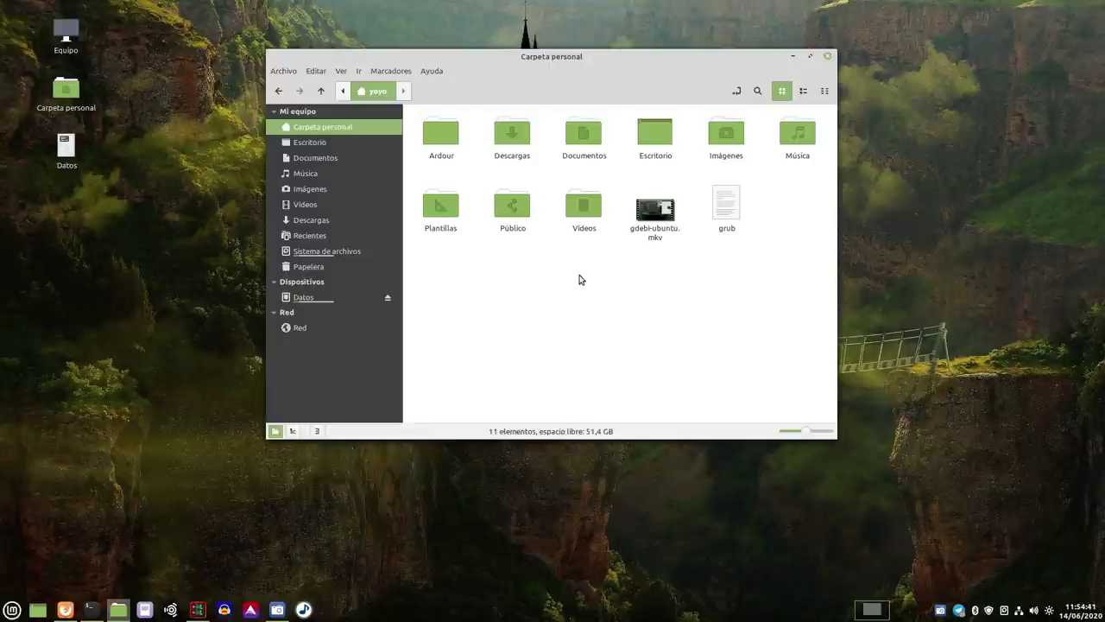
click(832, 58)
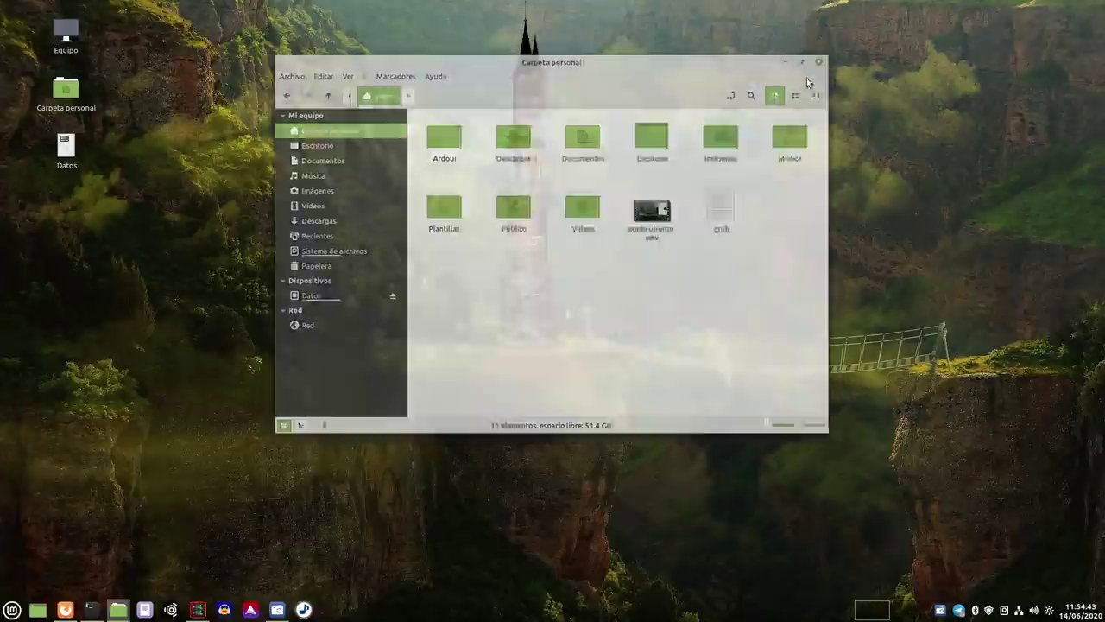
Switch to Firefox, look through the Linux Mint 20 new features page, and minimize the browser.
click(72, 611)
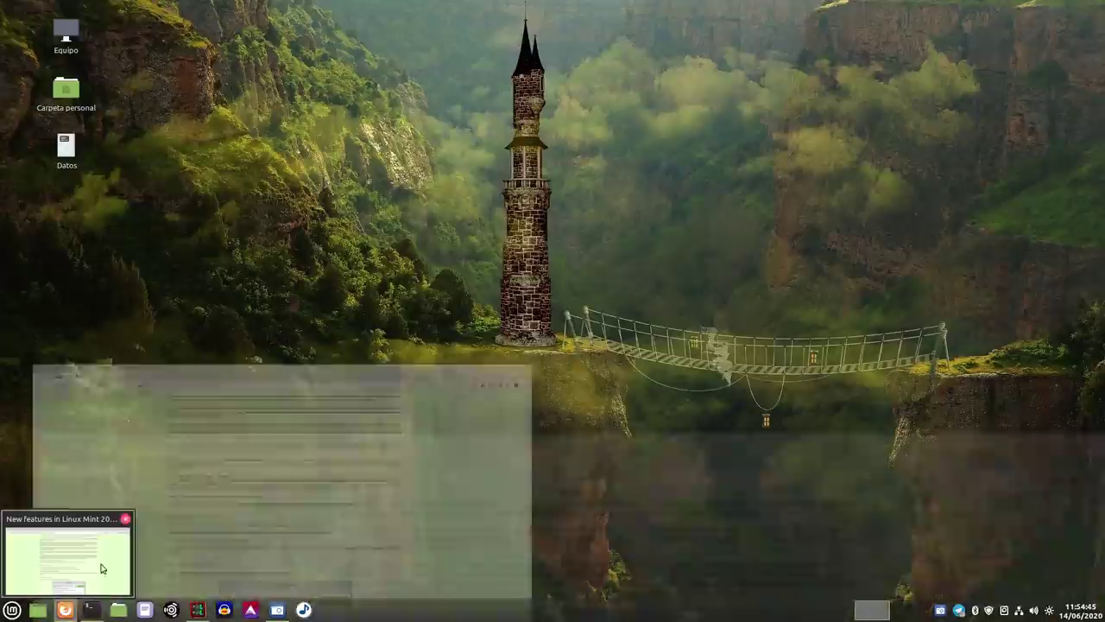
scroll(384, 389, up, 8)
scroll(385, 388, up, 15)
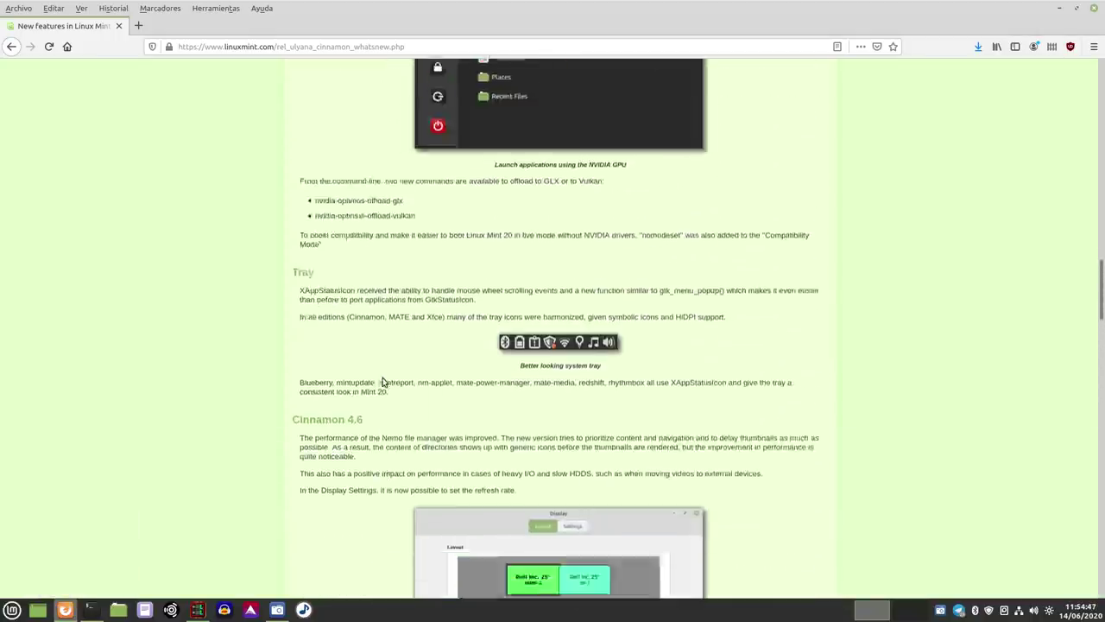
scroll(374, 378, up, 3)
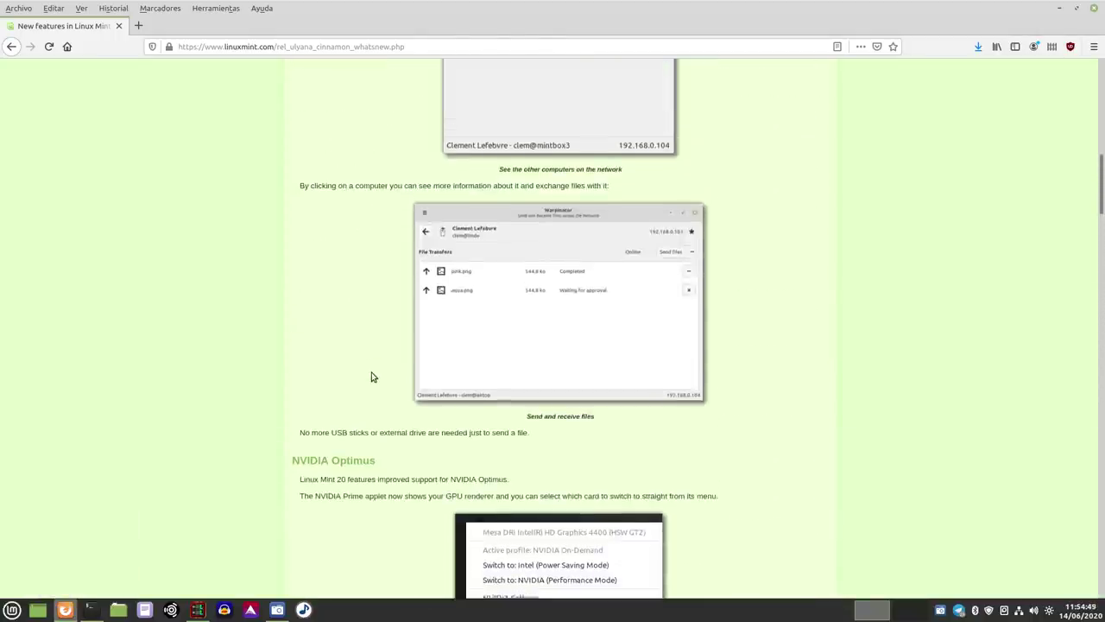
scroll(380, 380, down, 20)
scroll(384, 380, down, 20)
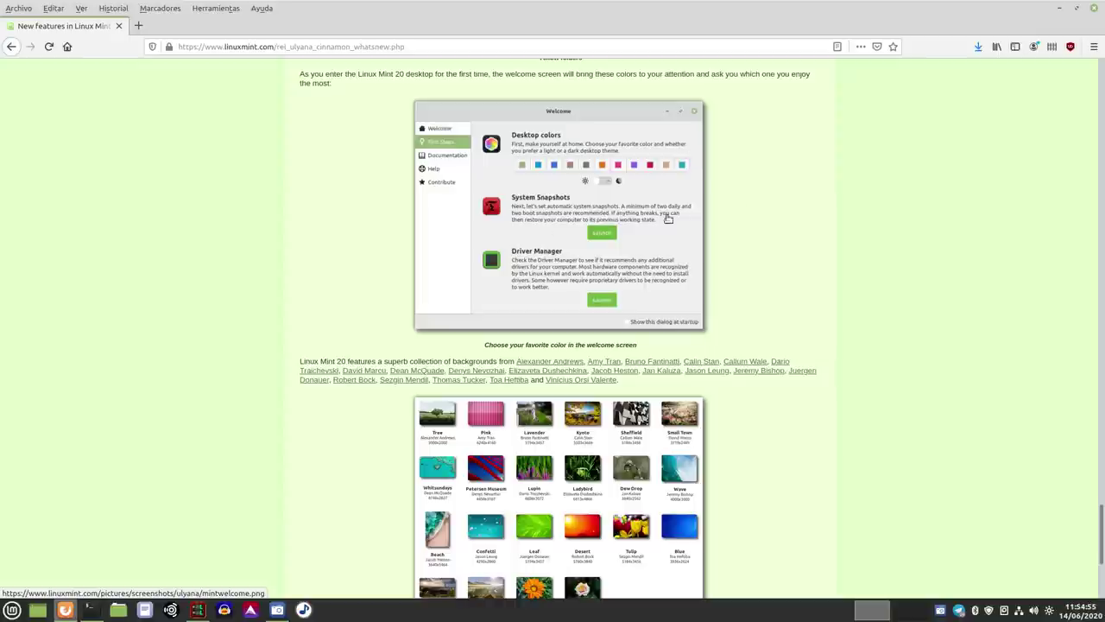
click(1060, 7)
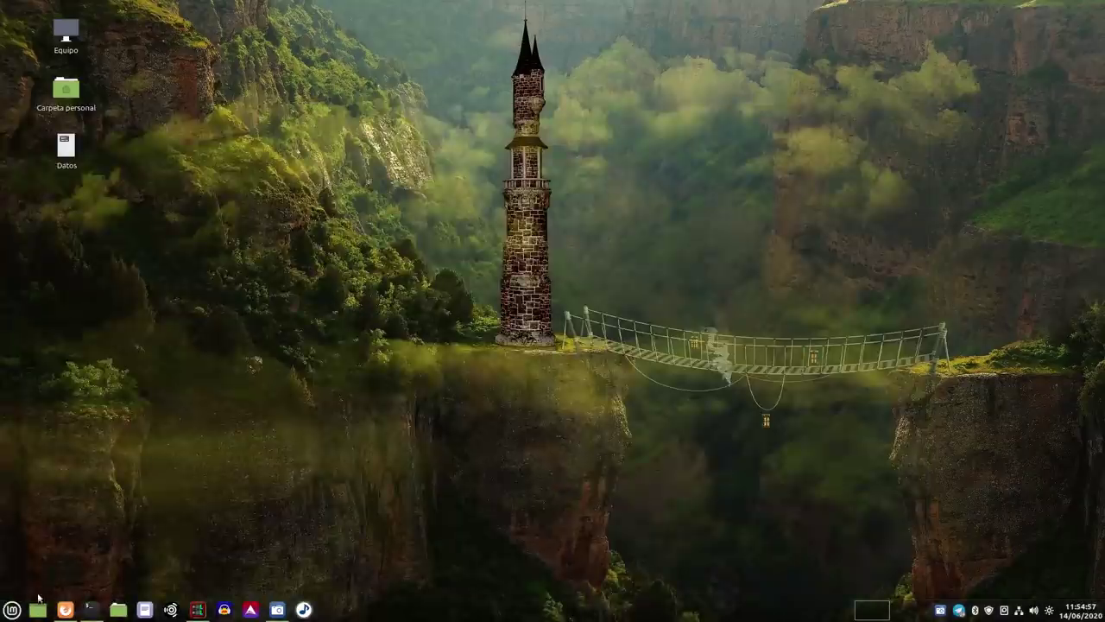
Find and open Pantalla de bienvenida, and enlarge and reposition its window on the desktop.
click(12, 609)
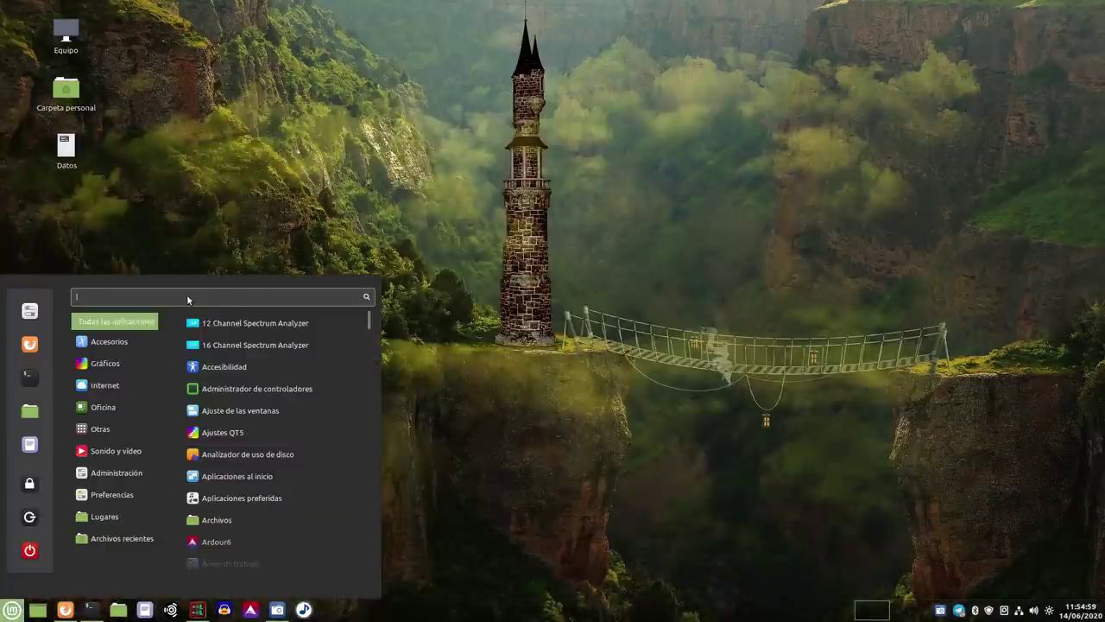
text(bi)
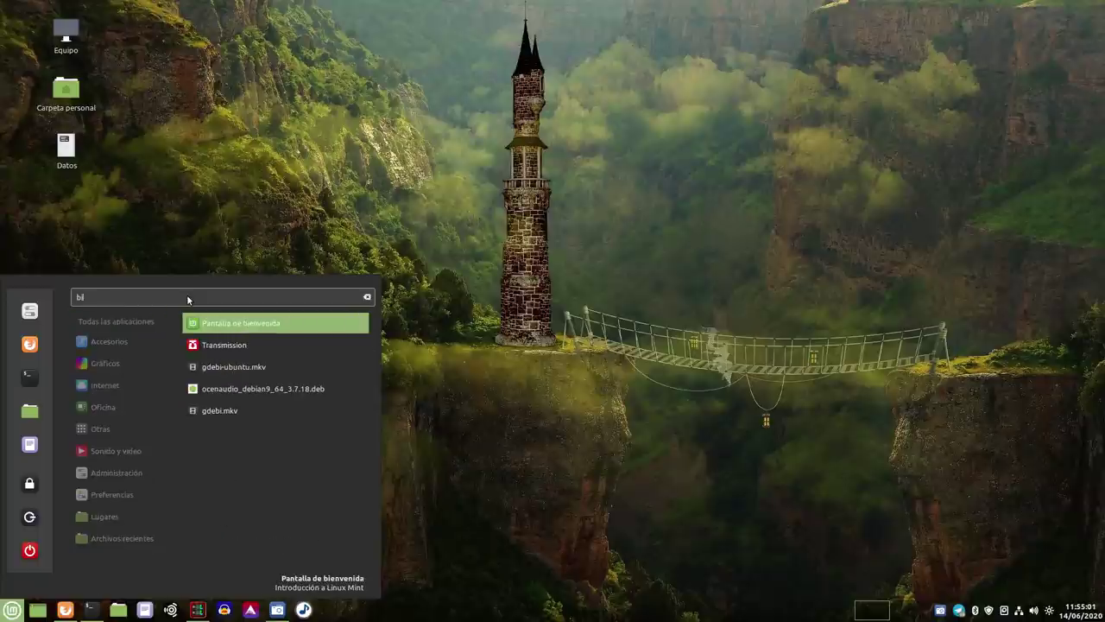
click(243, 322)
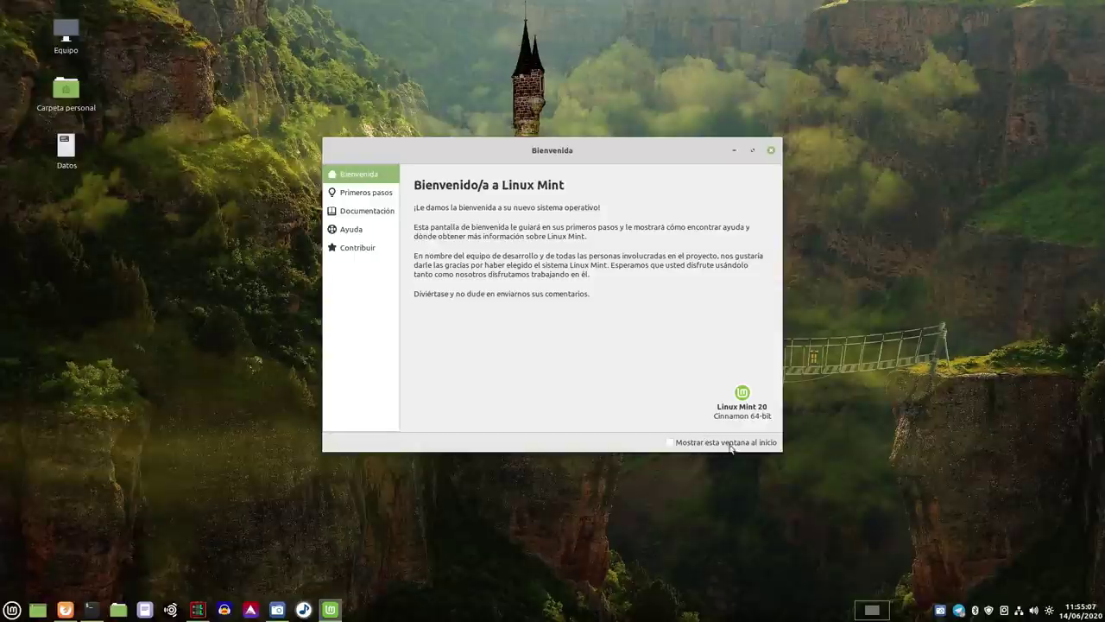
drag(609, 145, 531, 98)
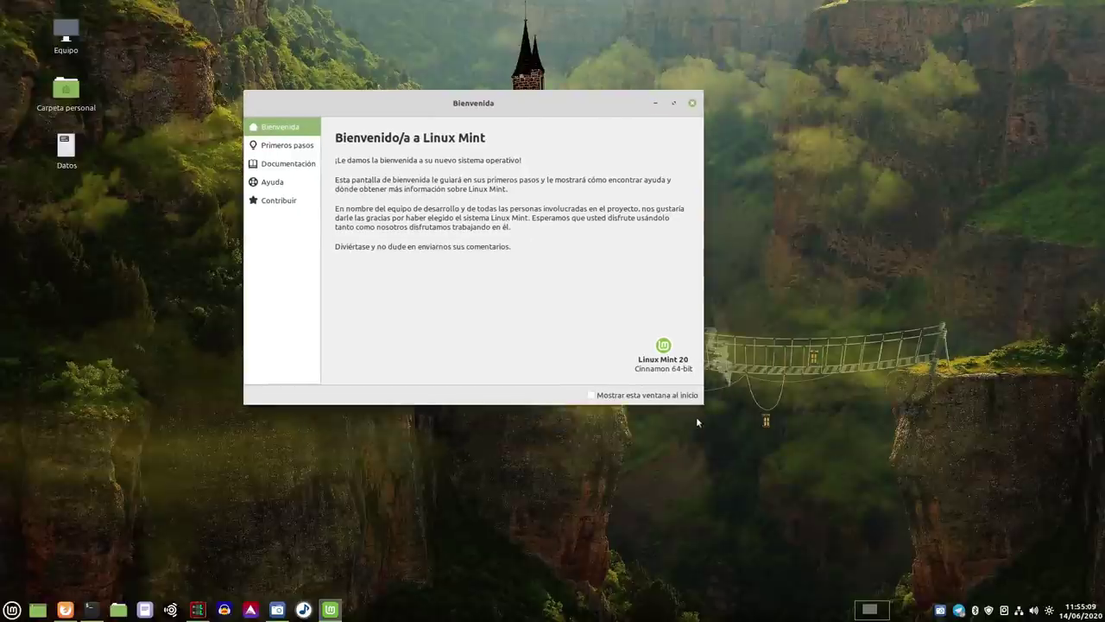
drag(693, 400, 888, 527)
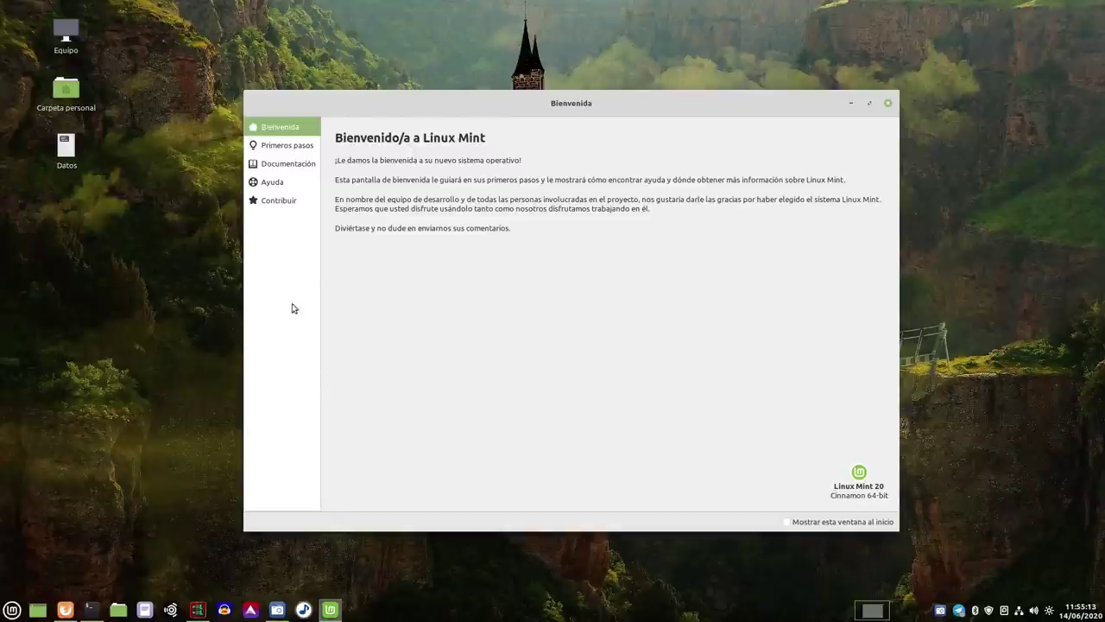
drag(455, 107, 422, 101)
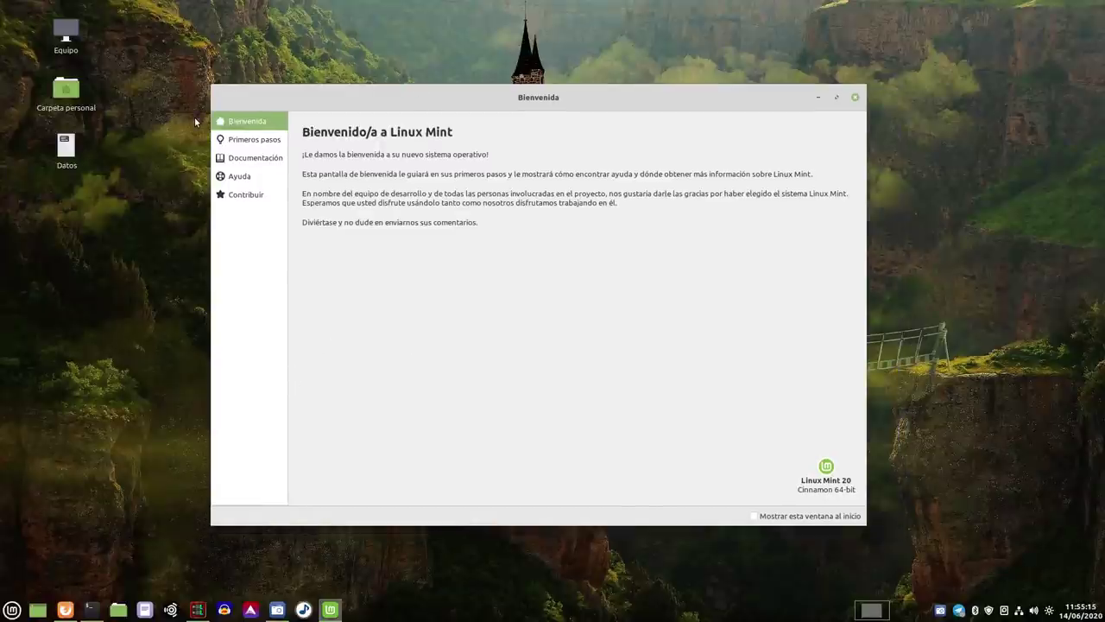
Show the Primeros pasos section of the welcome screen, look through all its entries, and reposition the window.
click(263, 140)
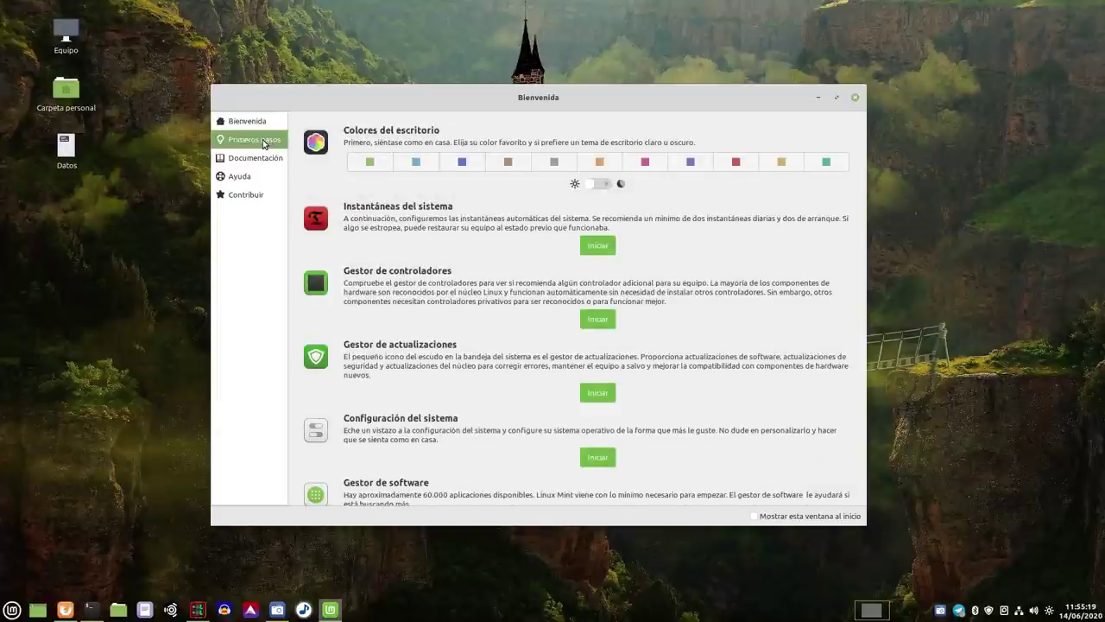
drag(617, 92, 608, 77)
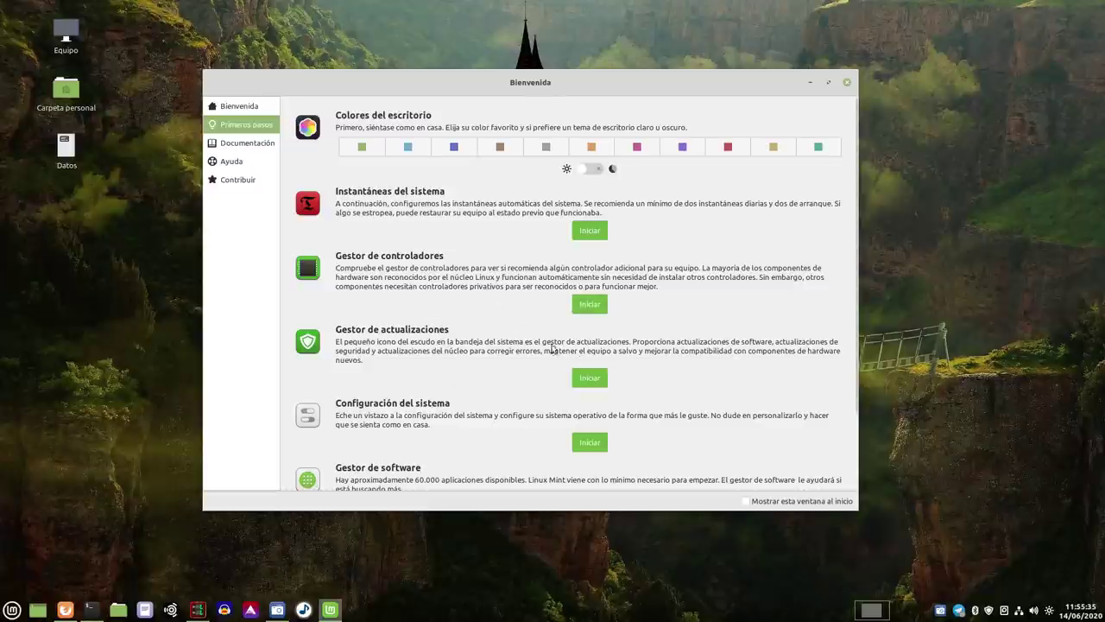
scroll(455, 412, down, 2)
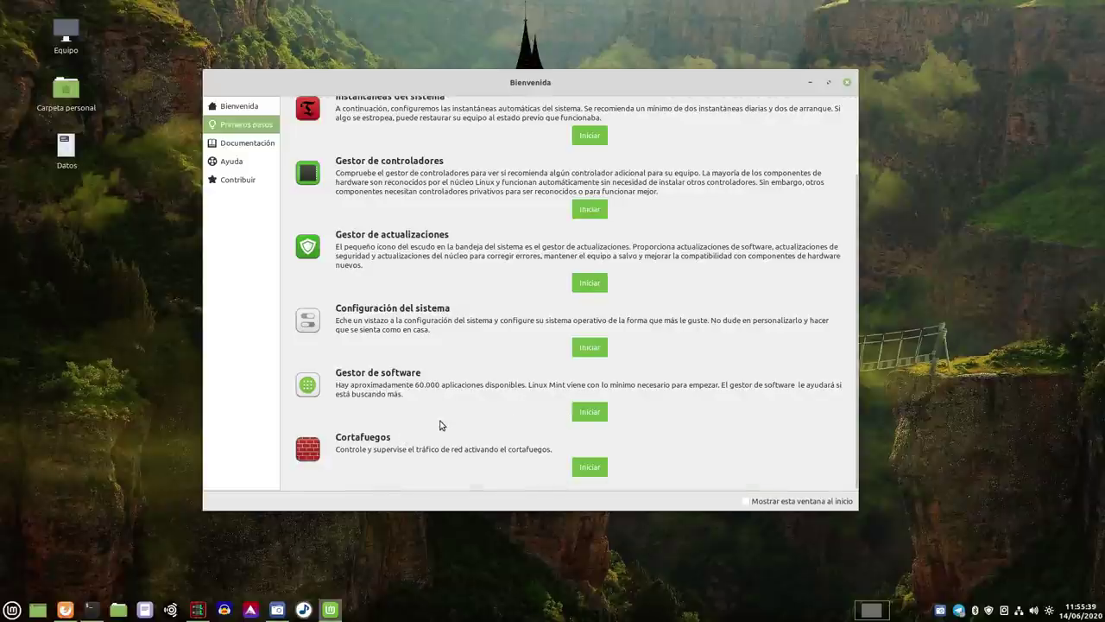
scroll(436, 423, up, 2)
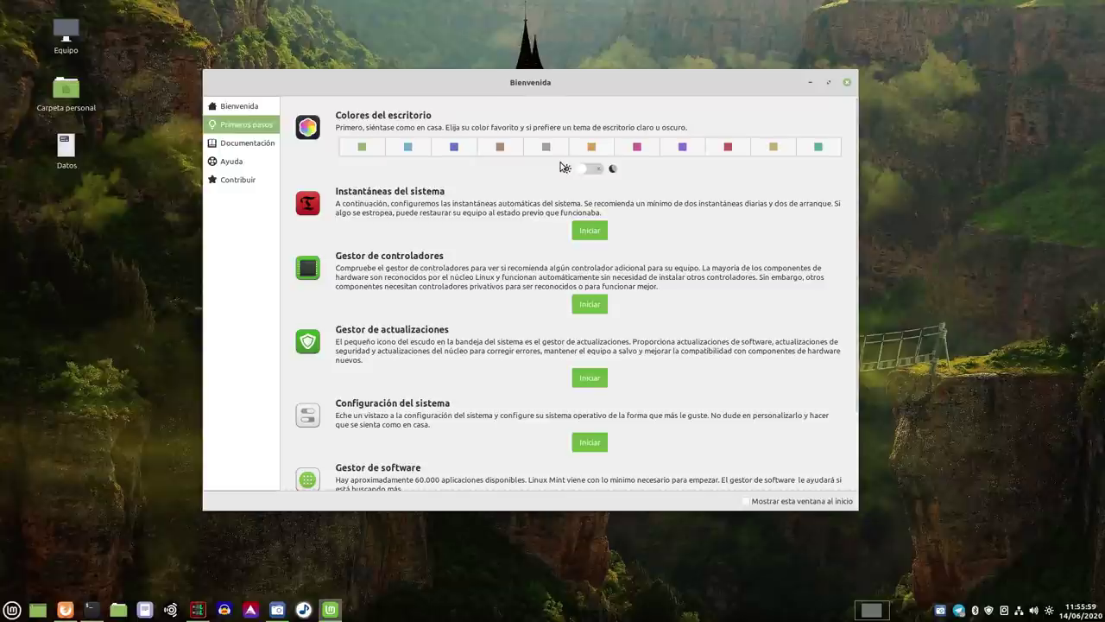
drag(442, 84, 455, 94)
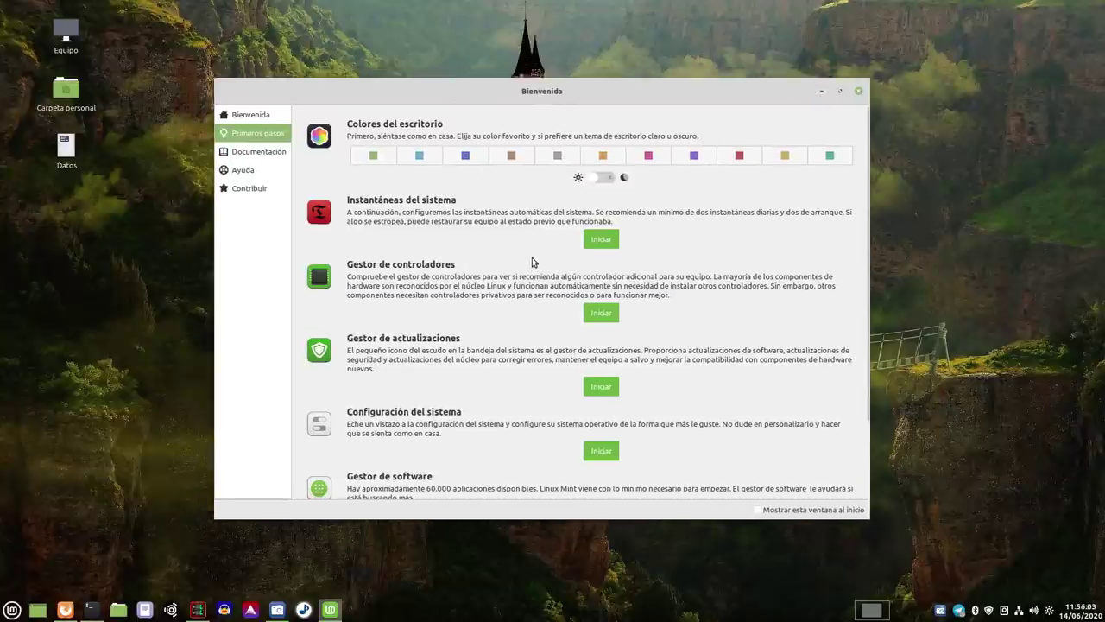
drag(557, 89, 572, 87)
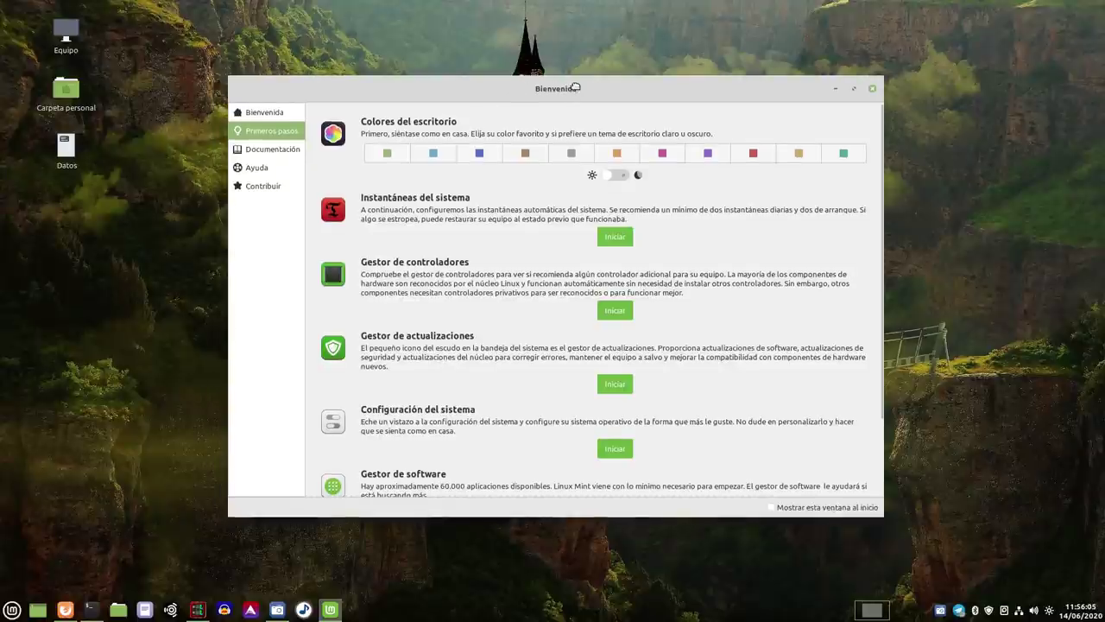
Set the desktop colour to light blue, check it in the application launcher and Carpeta personal, and minimize the folder window.
click(429, 157)
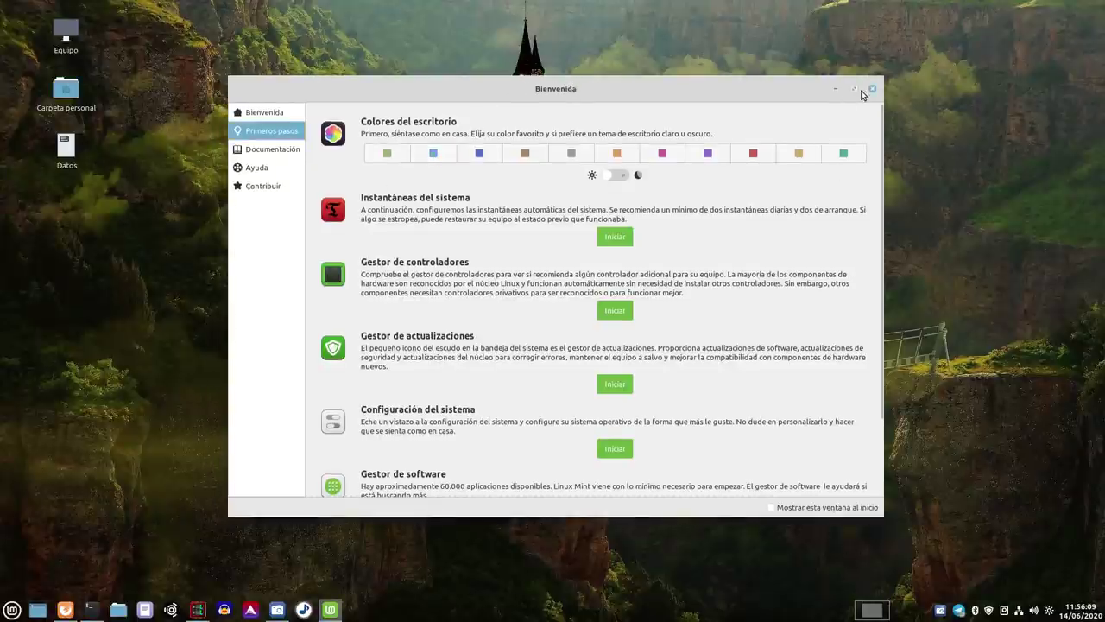
click(13, 609)
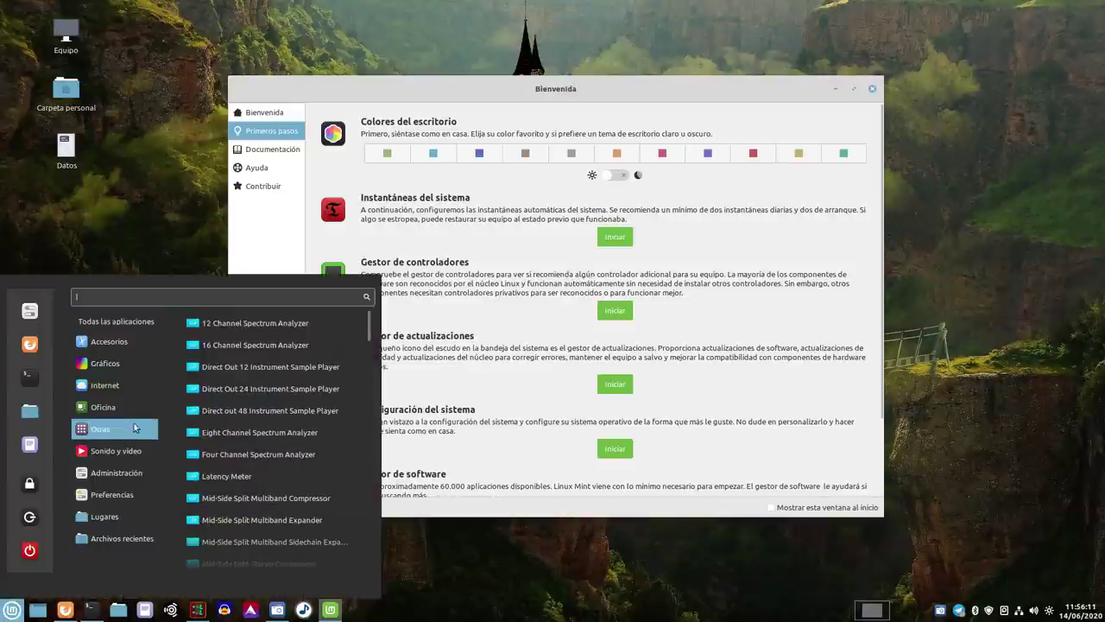
click(111, 234)
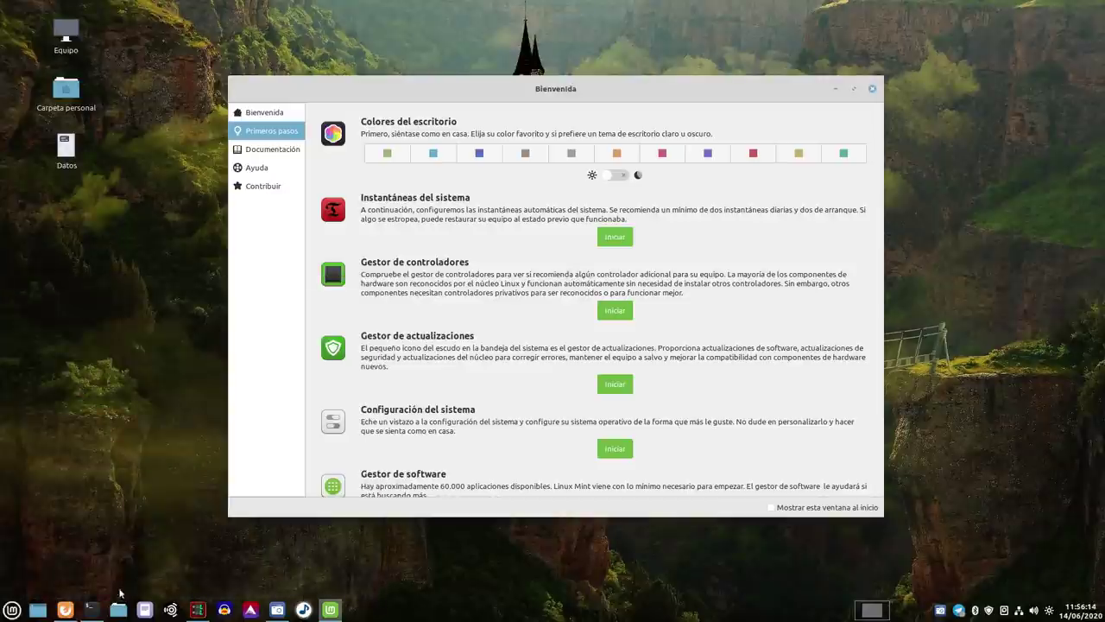
double_click(68, 89)
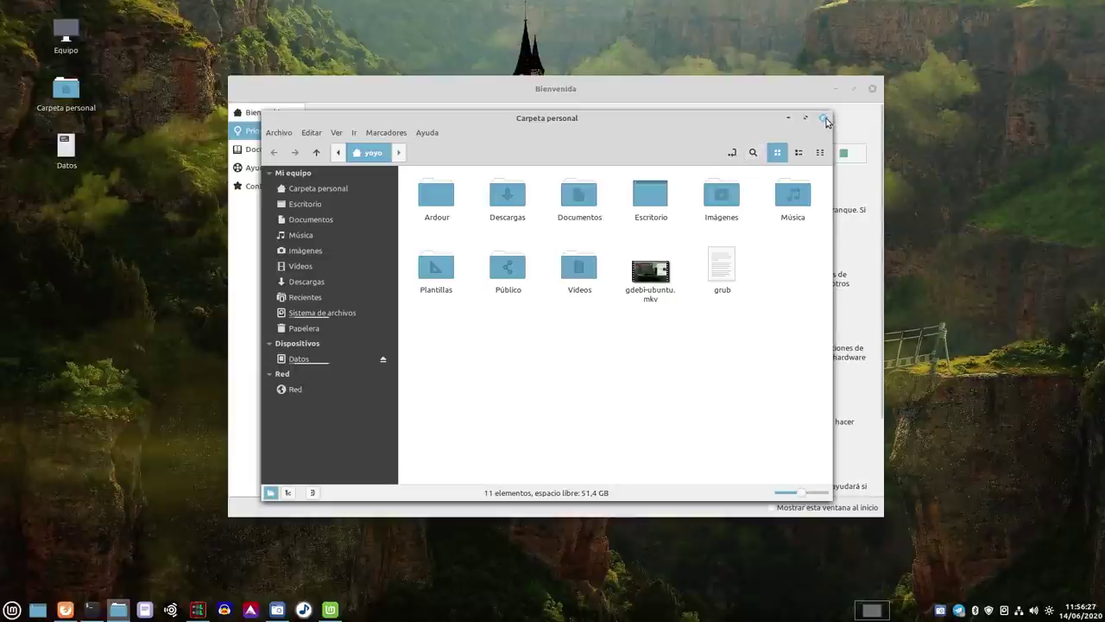
click(791, 120)
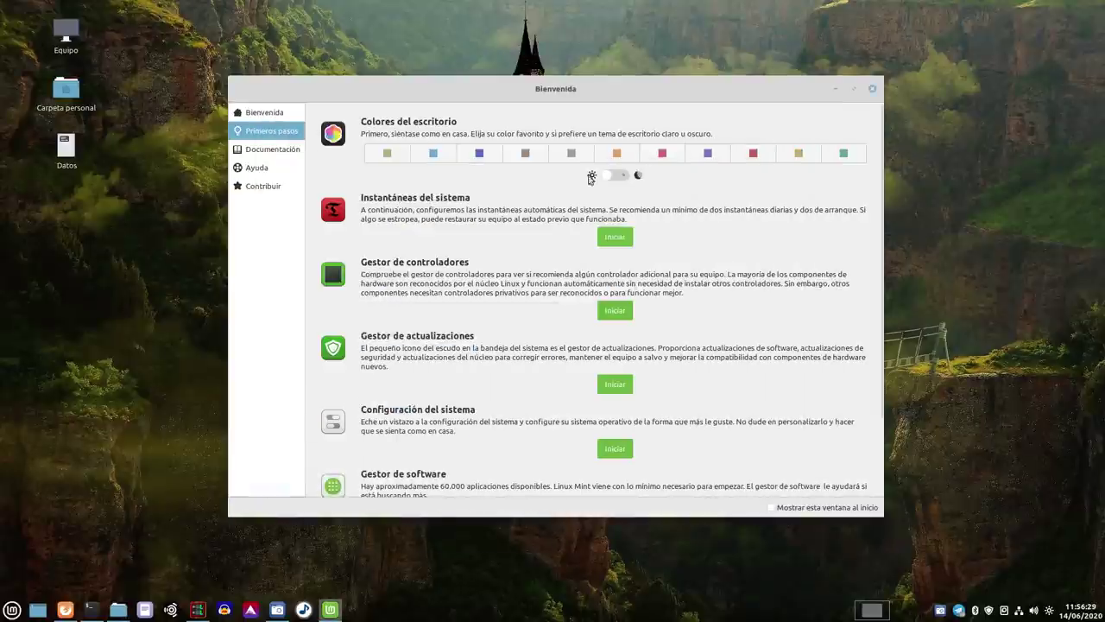
Set the desktop colour to dark blue, check it in the Carpeta personal window, and minimize that window.
click(473, 158)
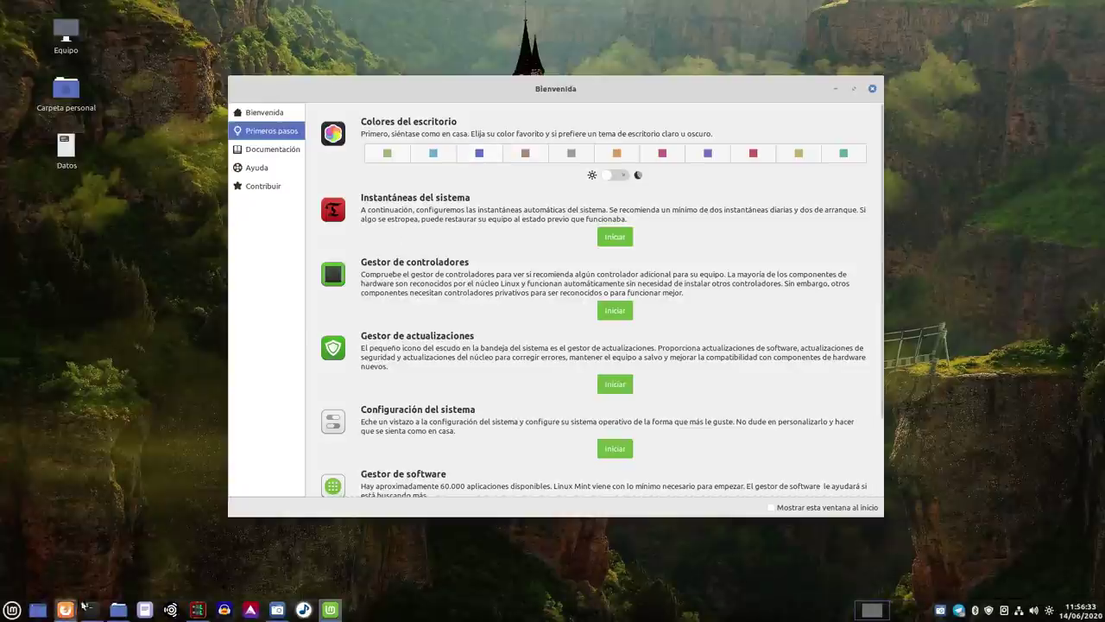
click(119, 610)
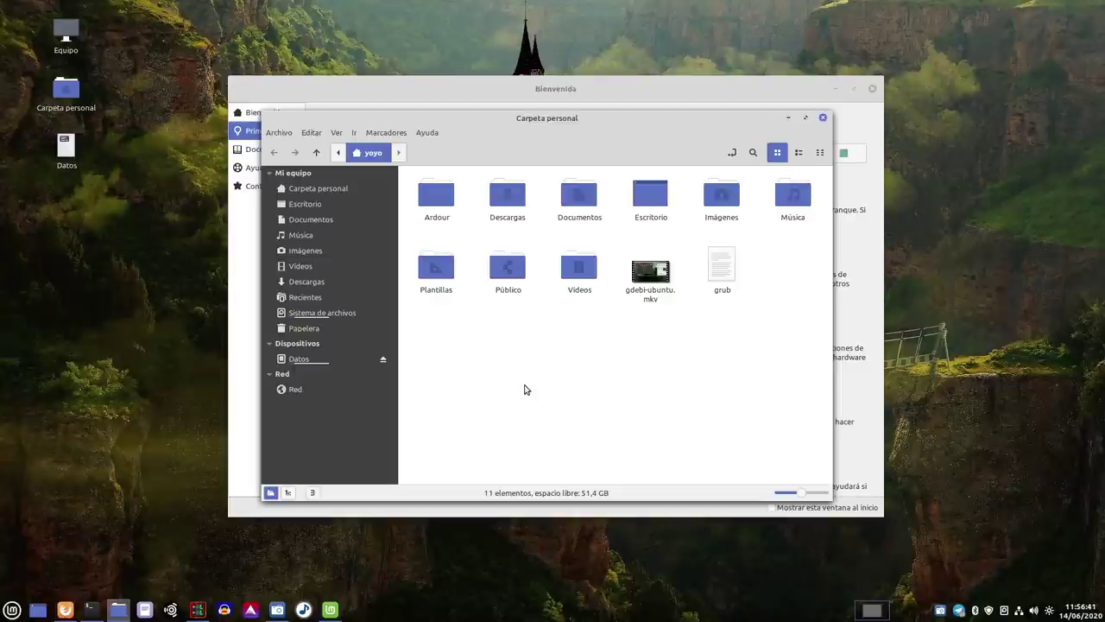
click(789, 119)
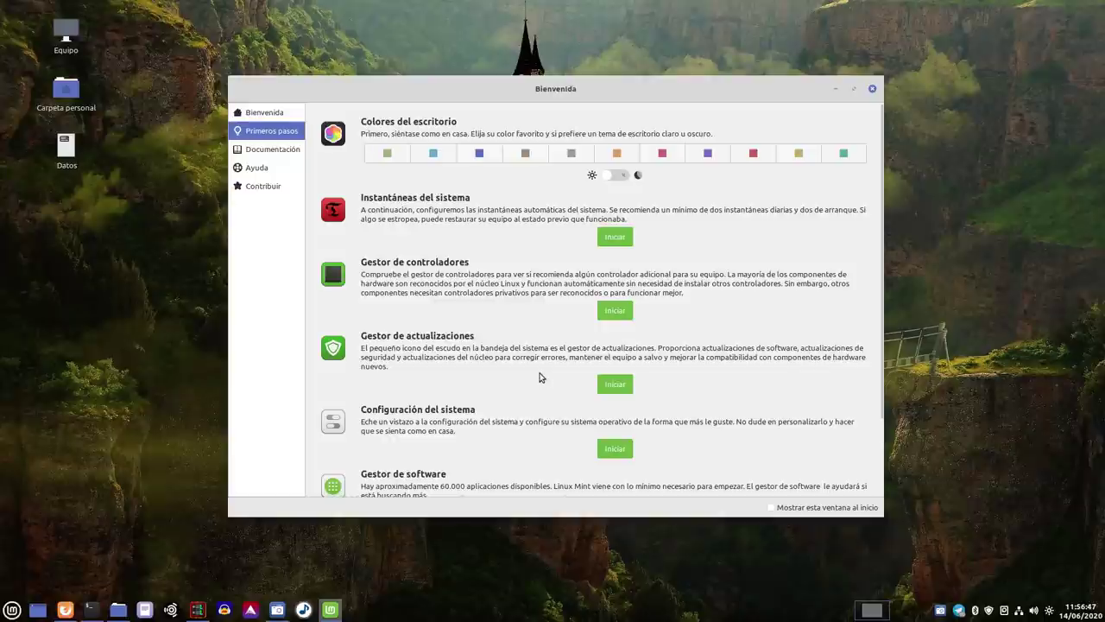
Set the desktop colour to brown, check it in the Carpeta personal window, and minimize that window.
click(522, 160)
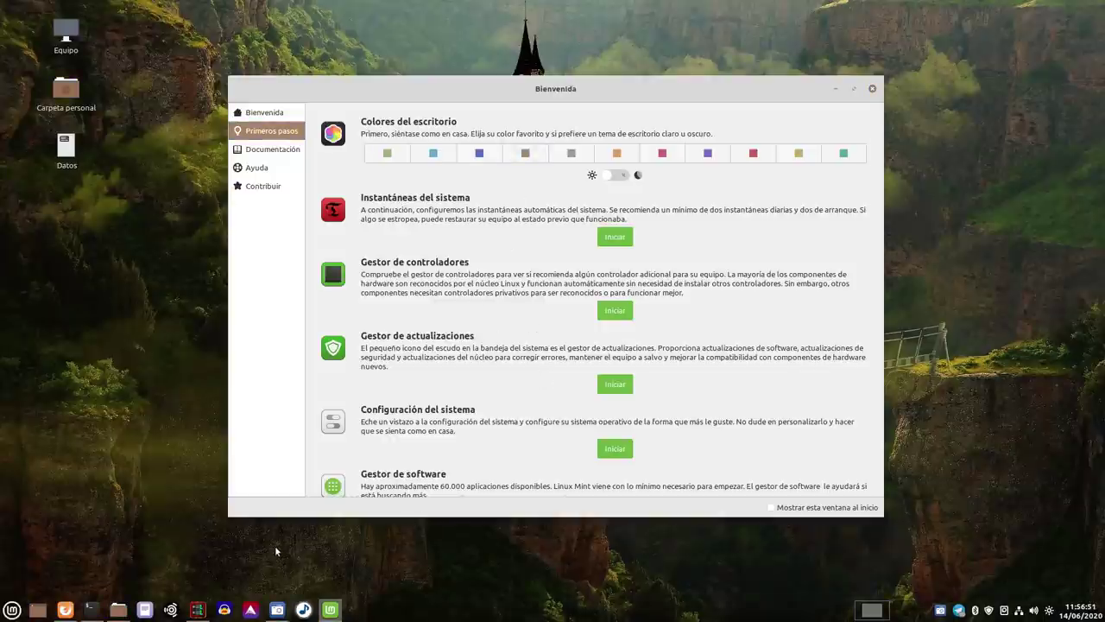
click(118, 610)
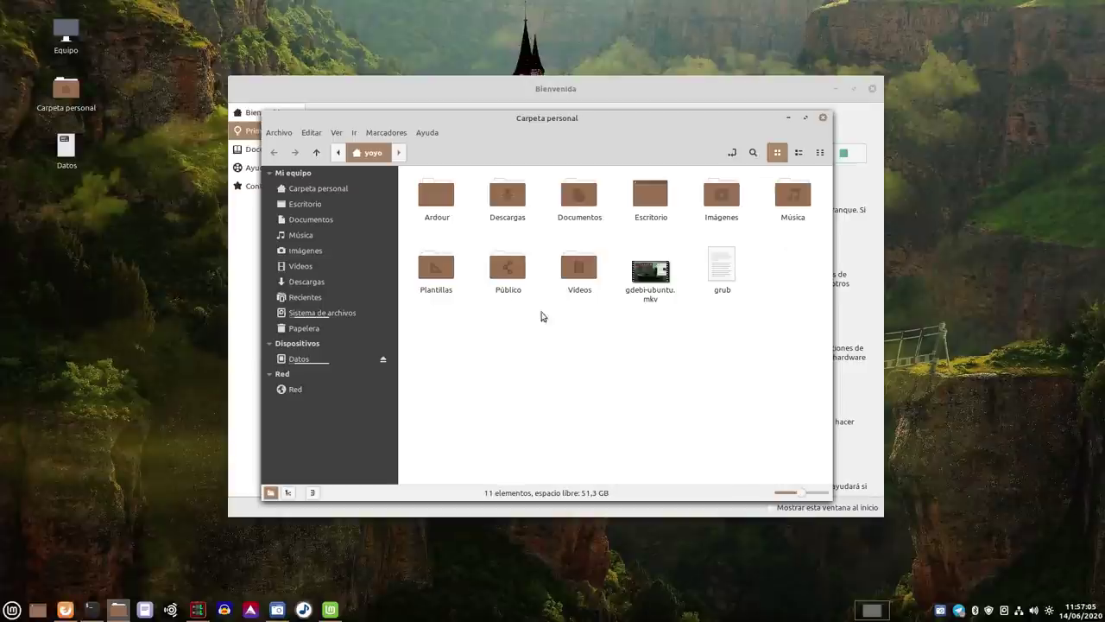
click(789, 118)
Set the desktop colour to grey, move the welcome window aside, and restore the Carpeta personal window.
click(571, 155)
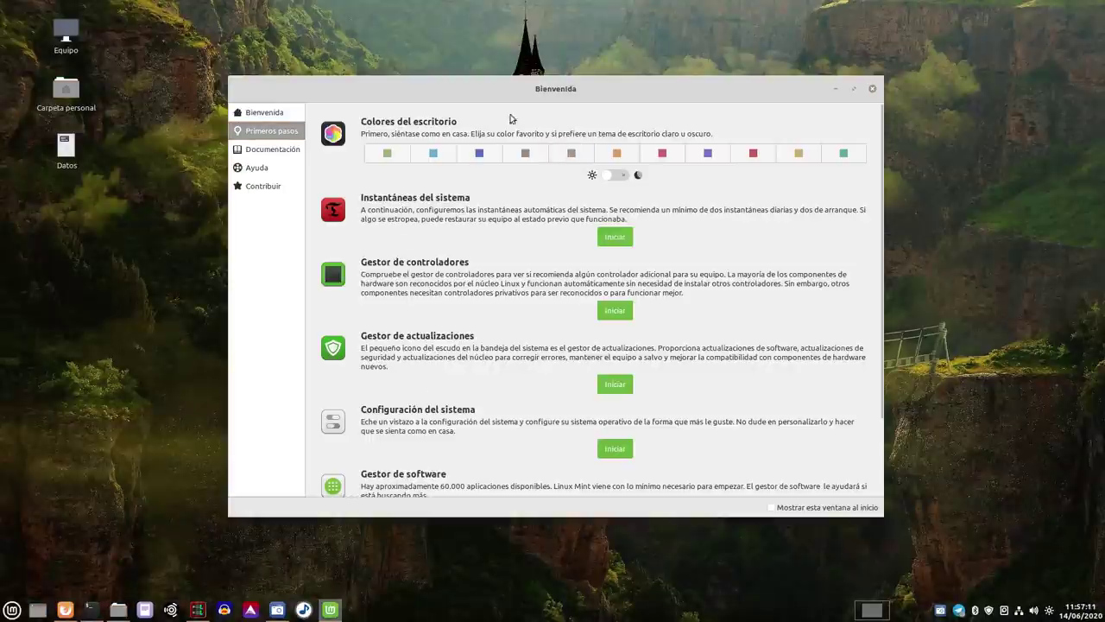
drag(548, 83, 713, 97)
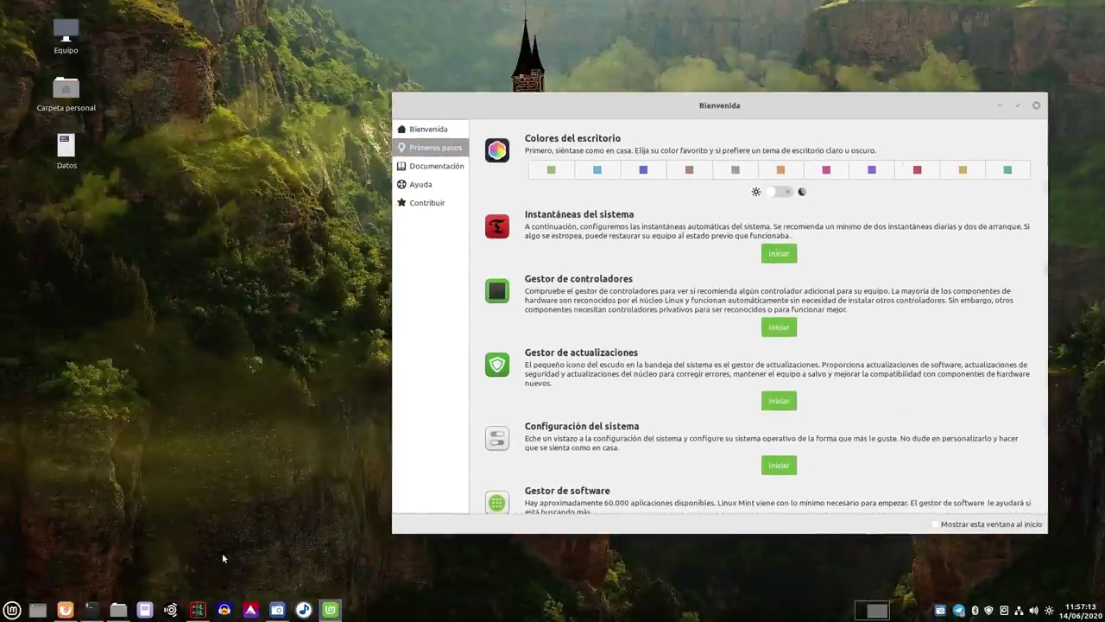
click(118, 613)
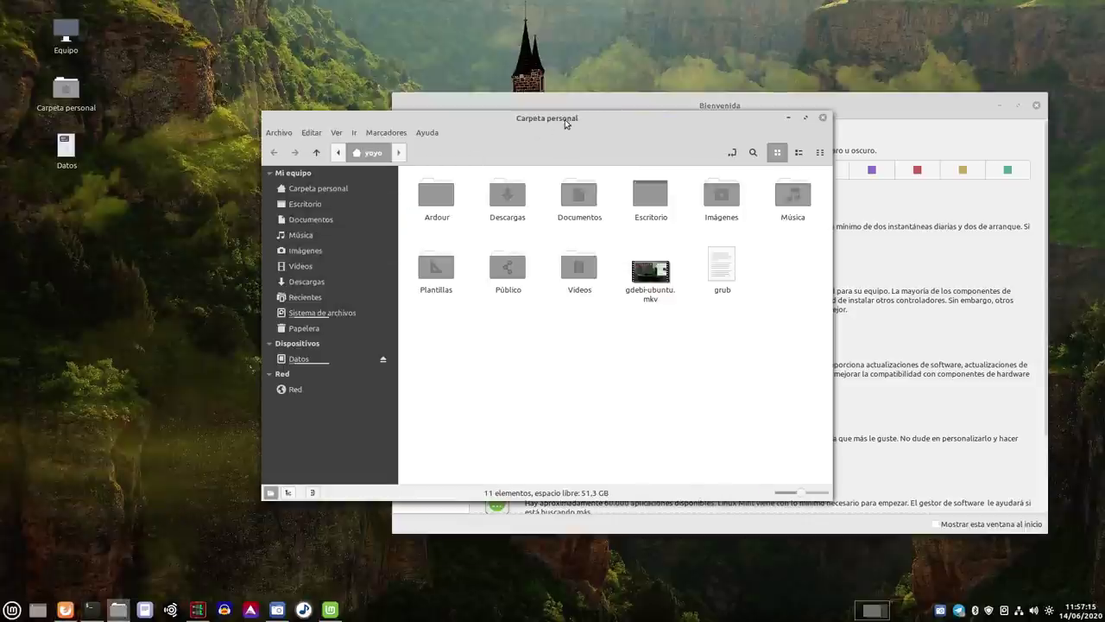
Shrink the Carpeta personal window, narrow its sidebar, and arrange it beside the welcome window without overlap.
drag(565, 128, 445, 125)
drag(757, 100, 765, 207)
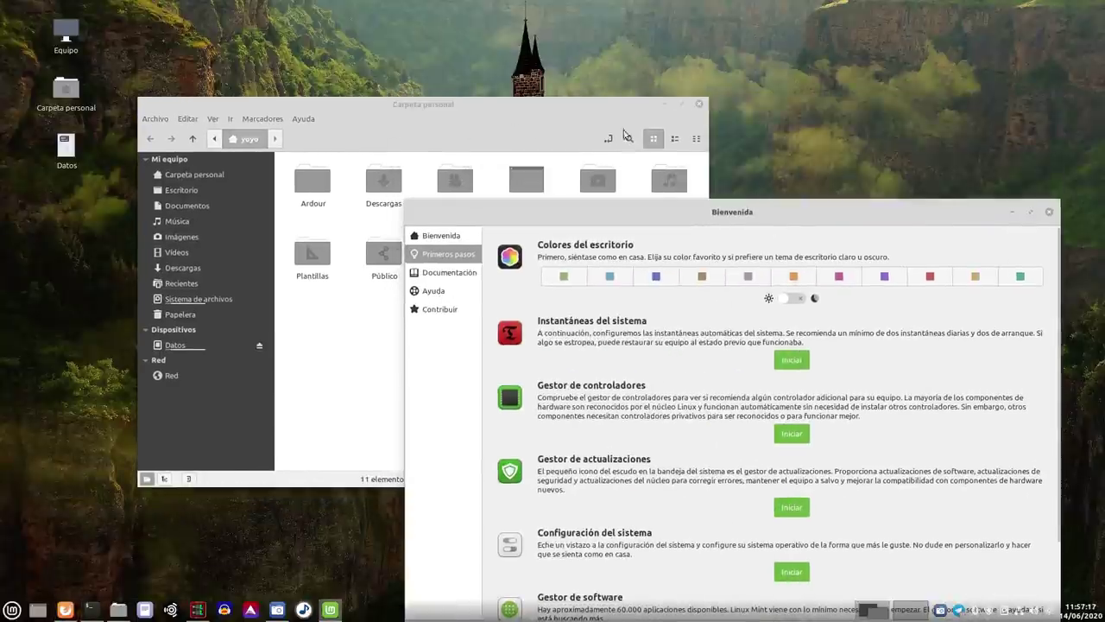
drag(648, 105, 544, 24)
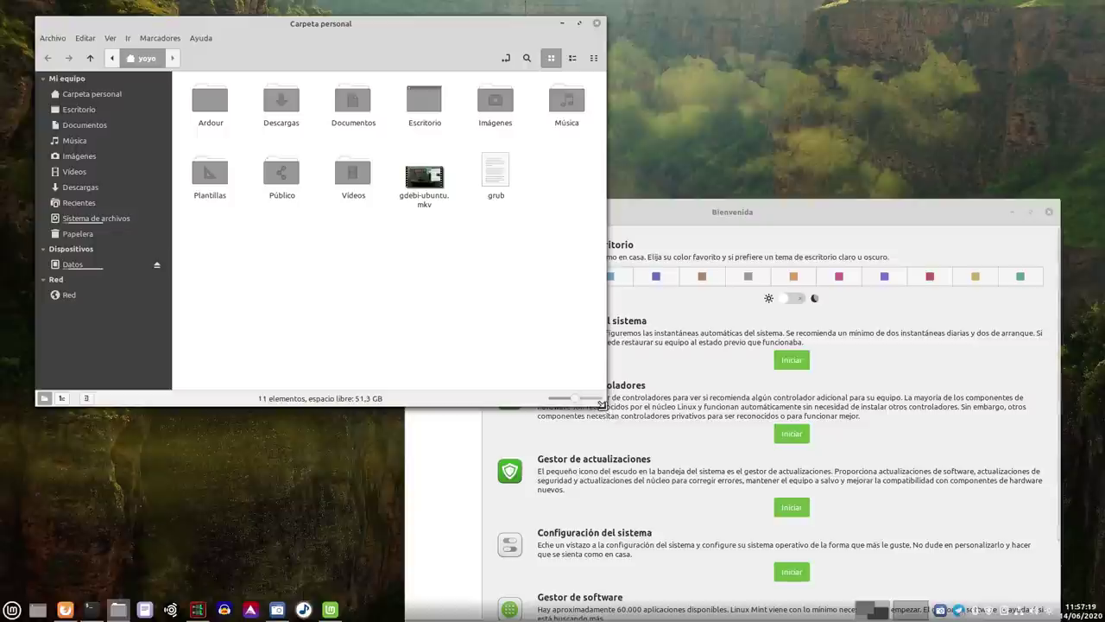
drag(605, 403, 390, 328)
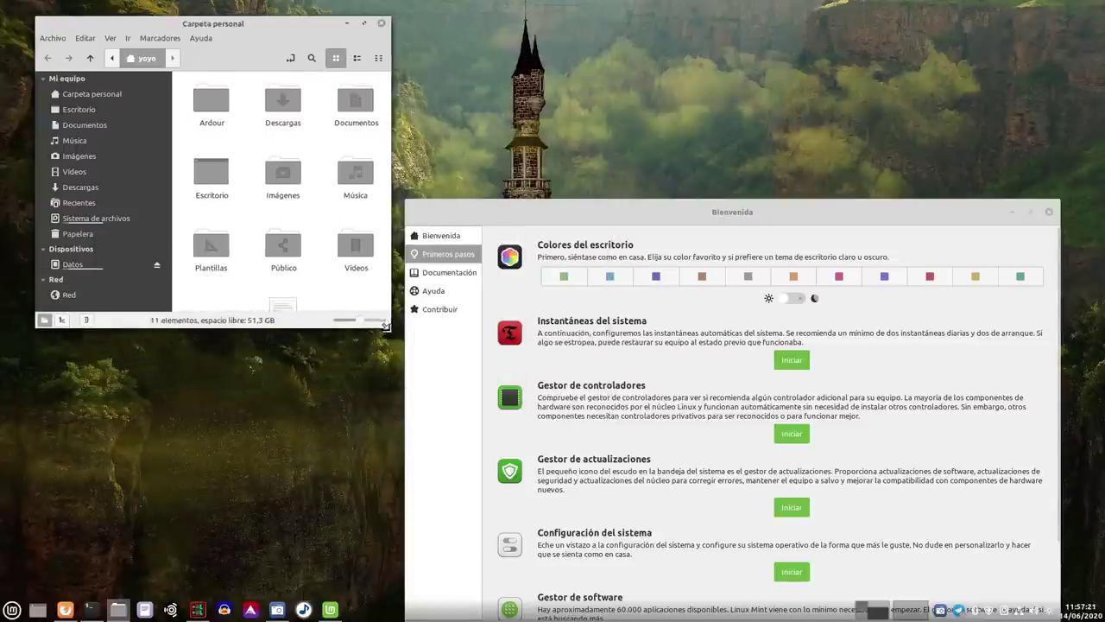
drag(170, 206, 122, 207)
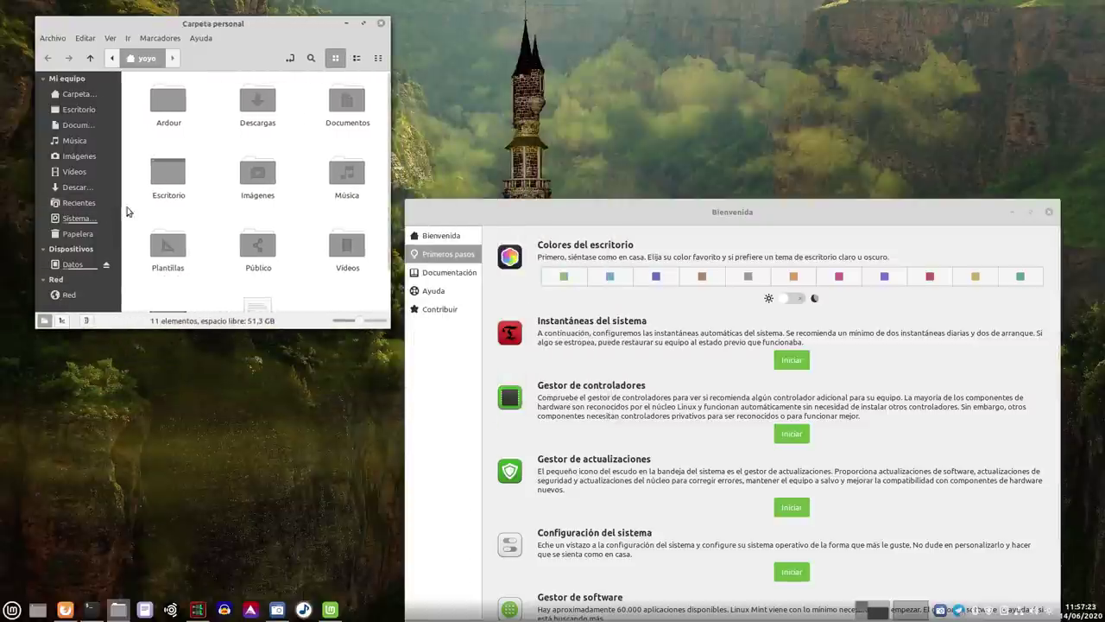
mouse_move(237, 24)
mouse_down()
mouse_move(236, 11)
mouse_move(219, 14)
mouse_up()
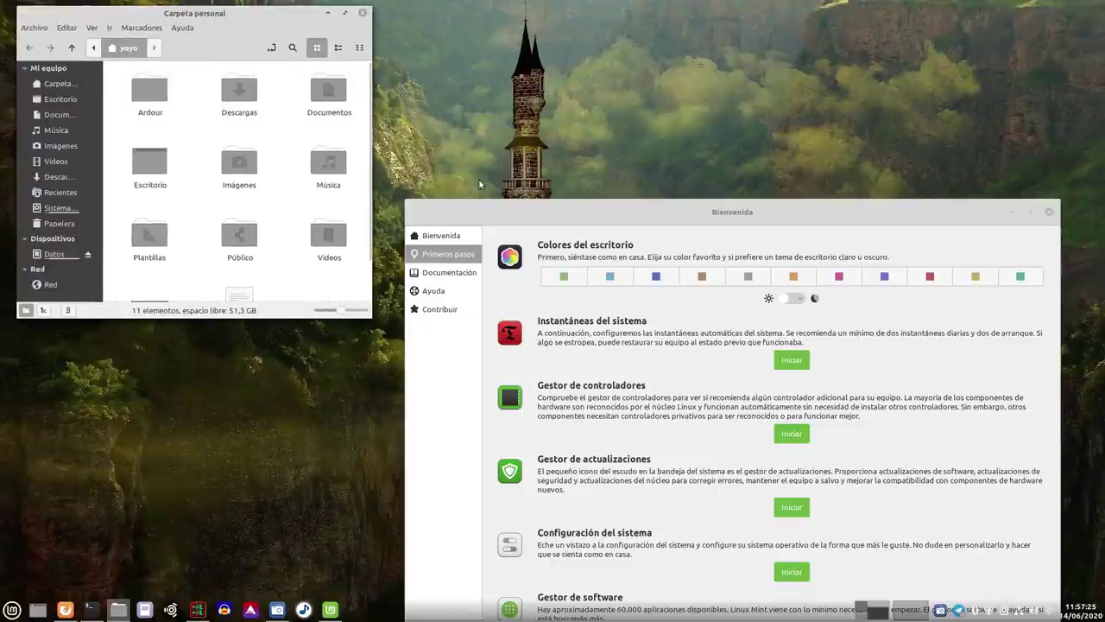
drag(530, 213, 513, 111)
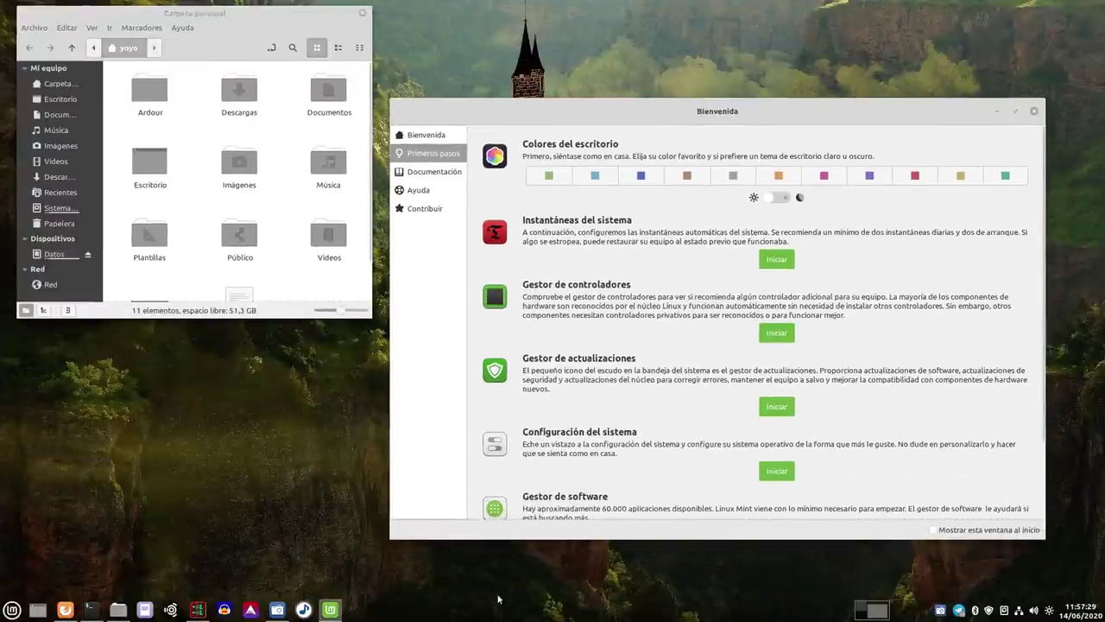
Check the grey colour in the application launcher, and set the desktop colour to orange.
mouse_move(118, 609)
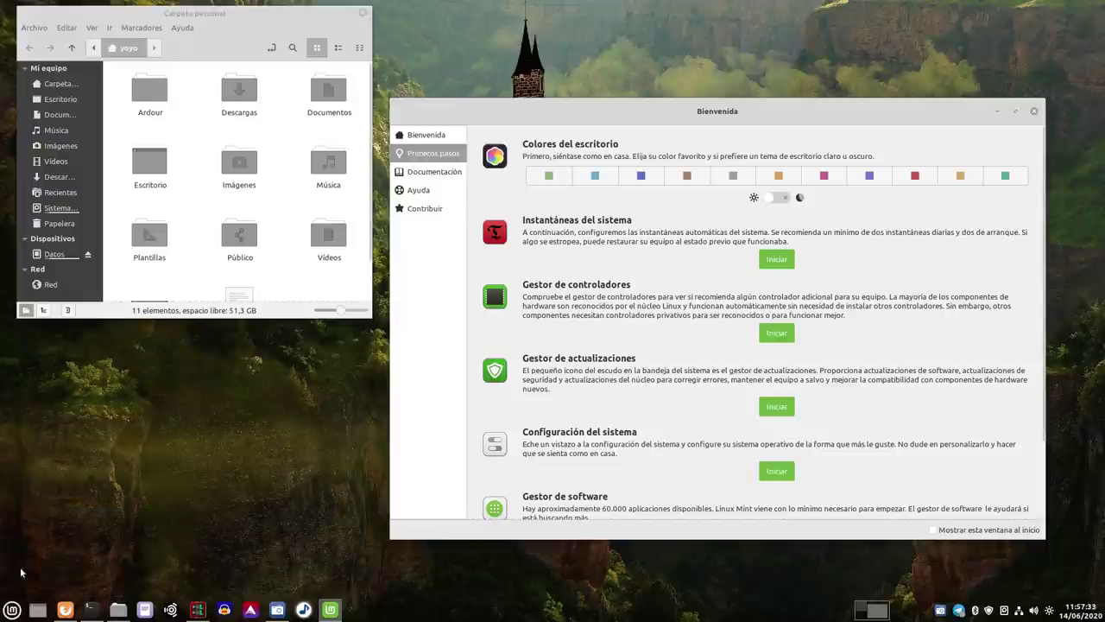
click(12, 610)
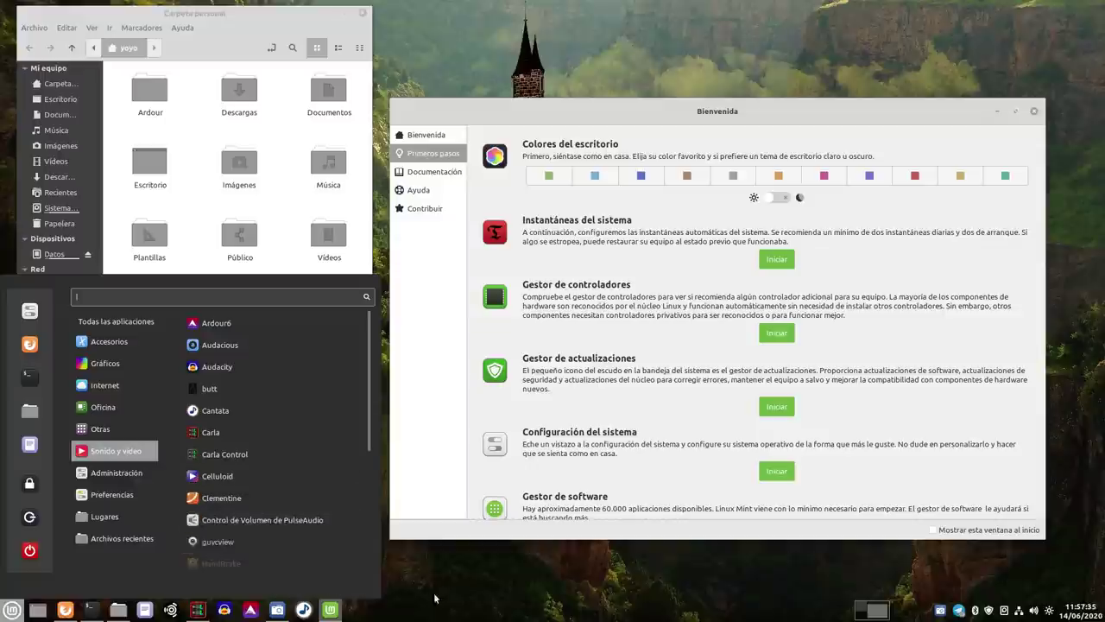
click(436, 599)
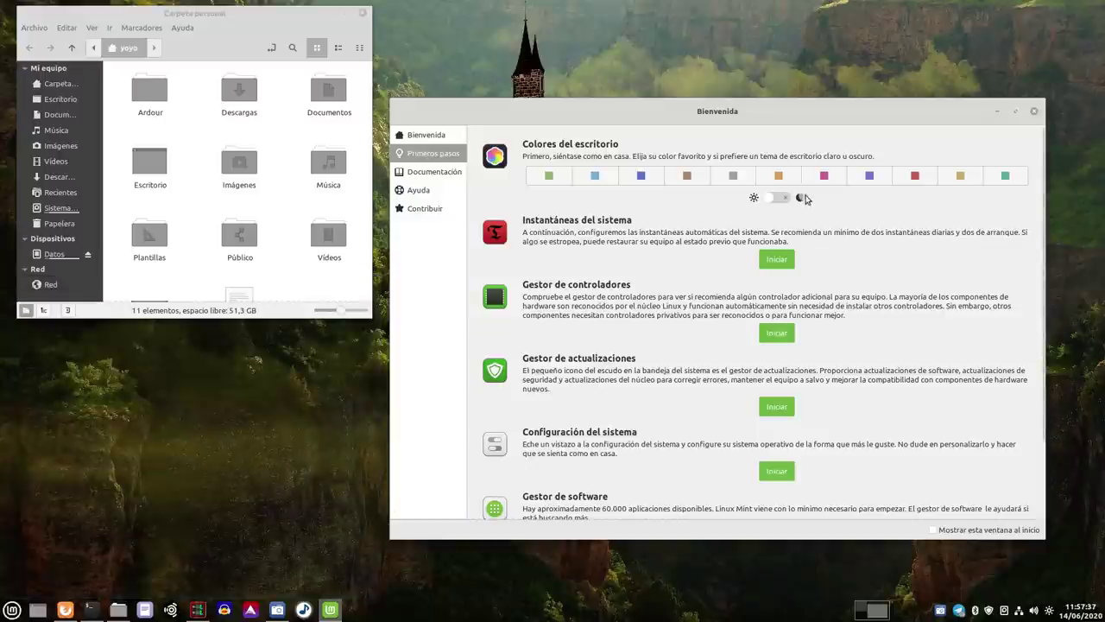
click(781, 178)
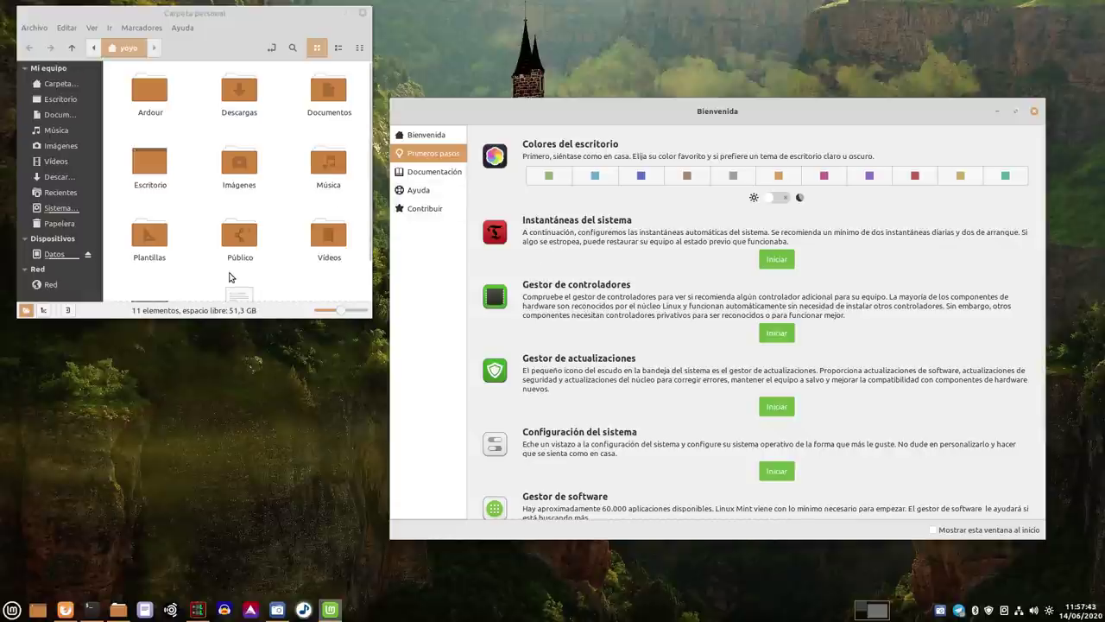
Enlarge the Carpeta personal window to fit all its items, and set the desktop colour to pink, purple and red in turn.
drag(368, 314, 377, 401)
click(823, 176)
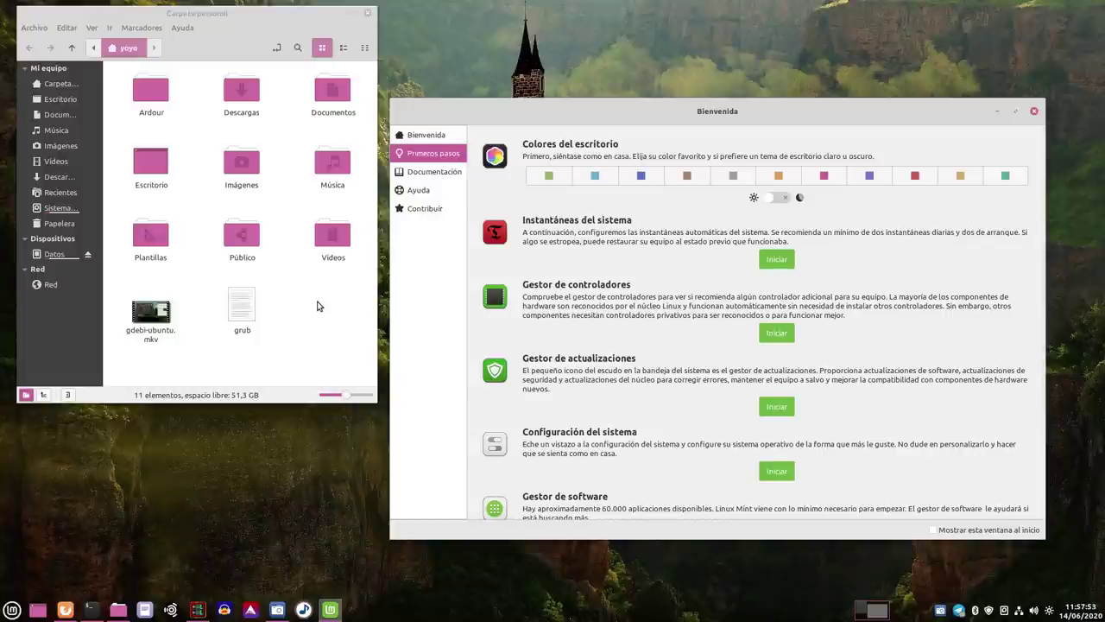
click(869, 177)
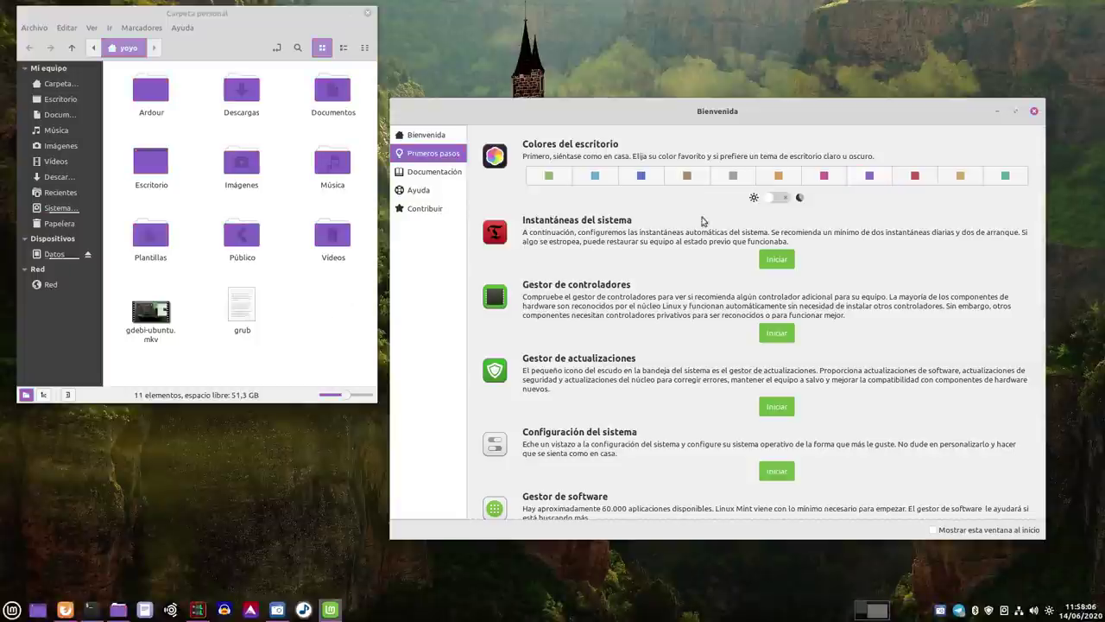
click(914, 181)
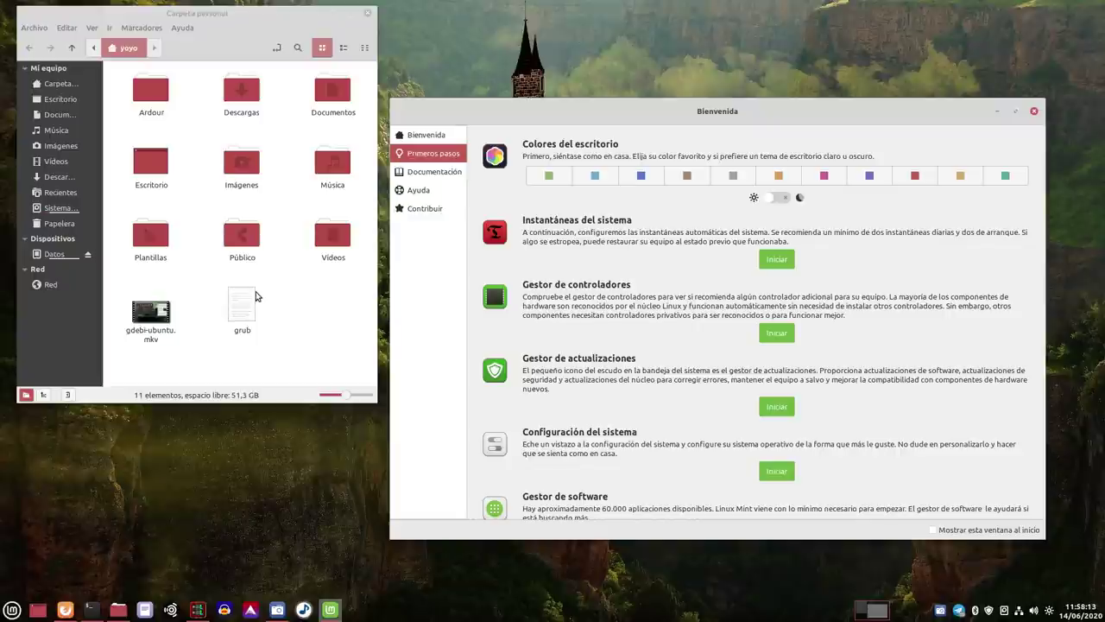
Set the desktop colour to sand, check it in the application launcher, and change the colour to teal.
click(961, 178)
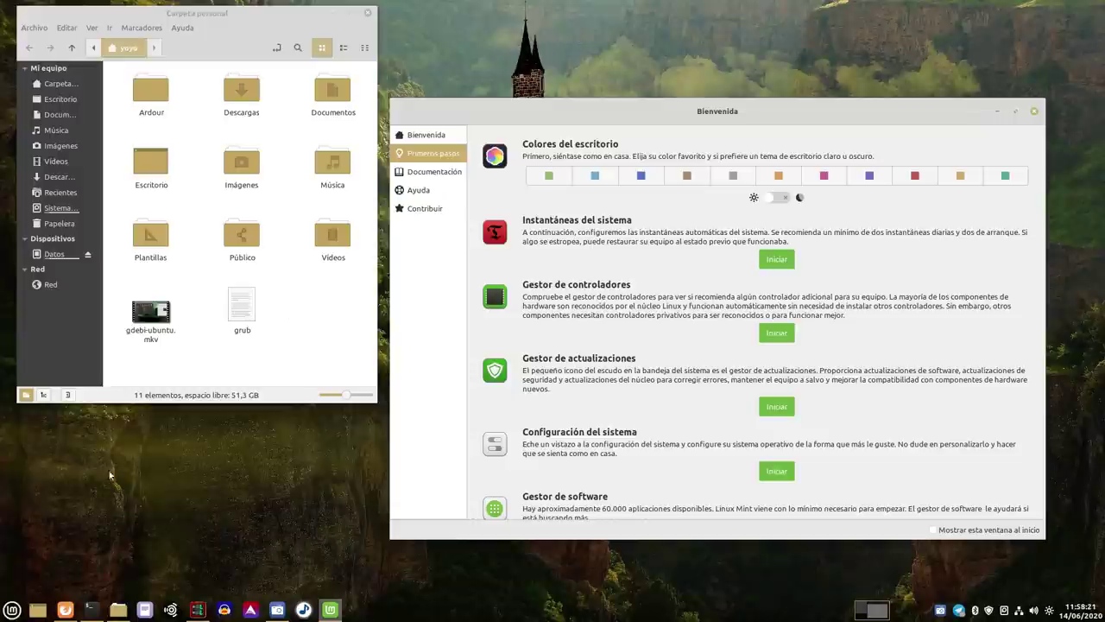
click(12, 607)
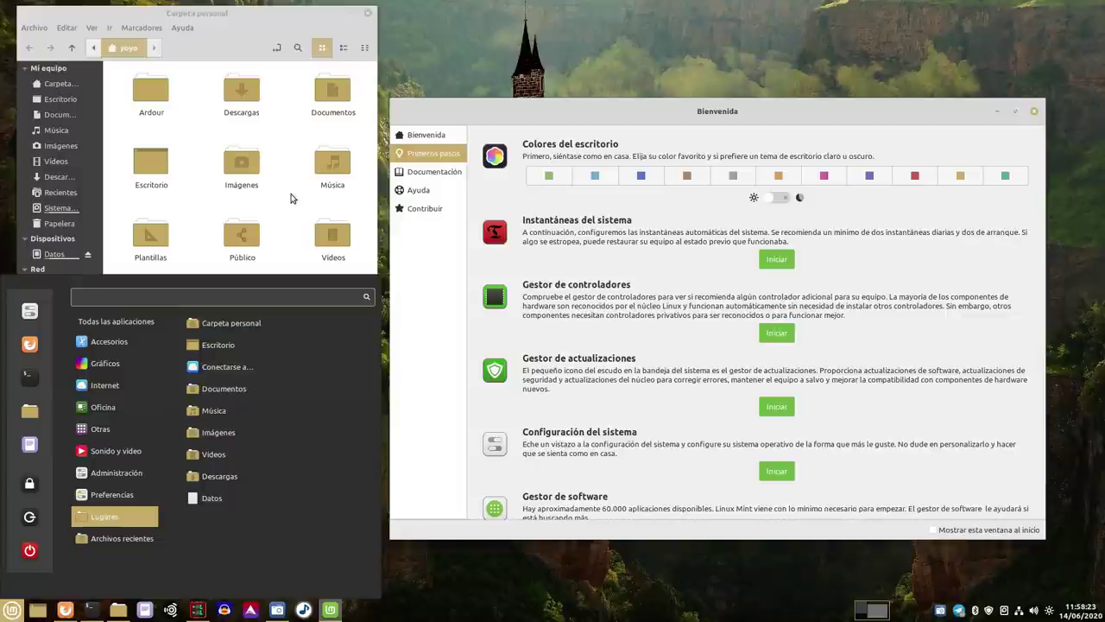
click(291, 196)
click(1006, 175)
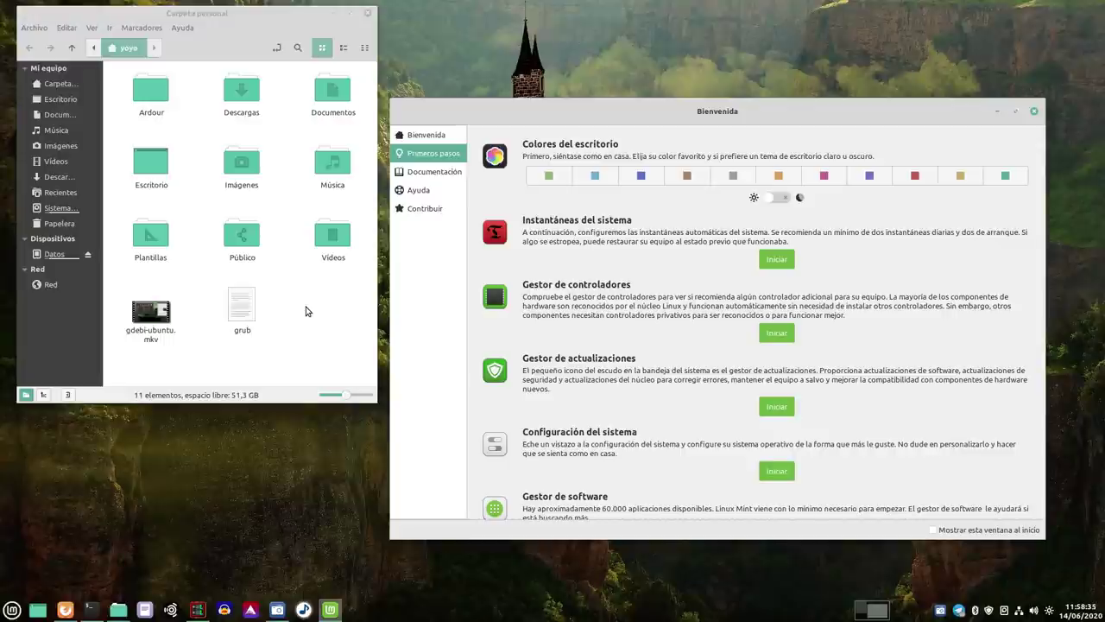
Switch the desktop to the dark theme and move the welcome window farther from the Carpeta personal window.
click(779, 199)
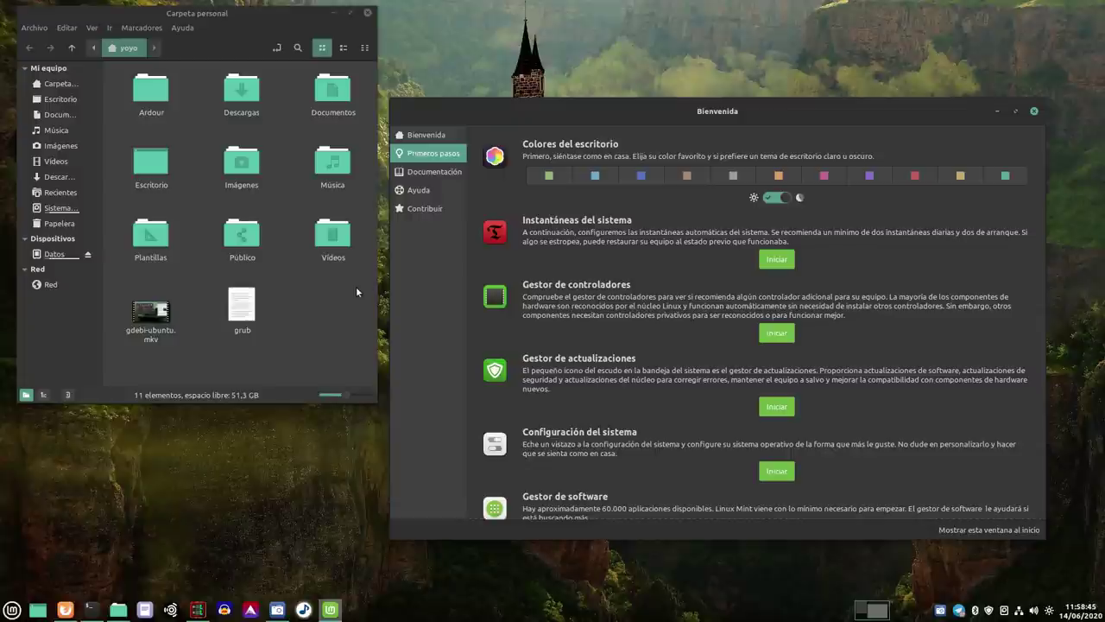
drag(752, 109, 793, 95)
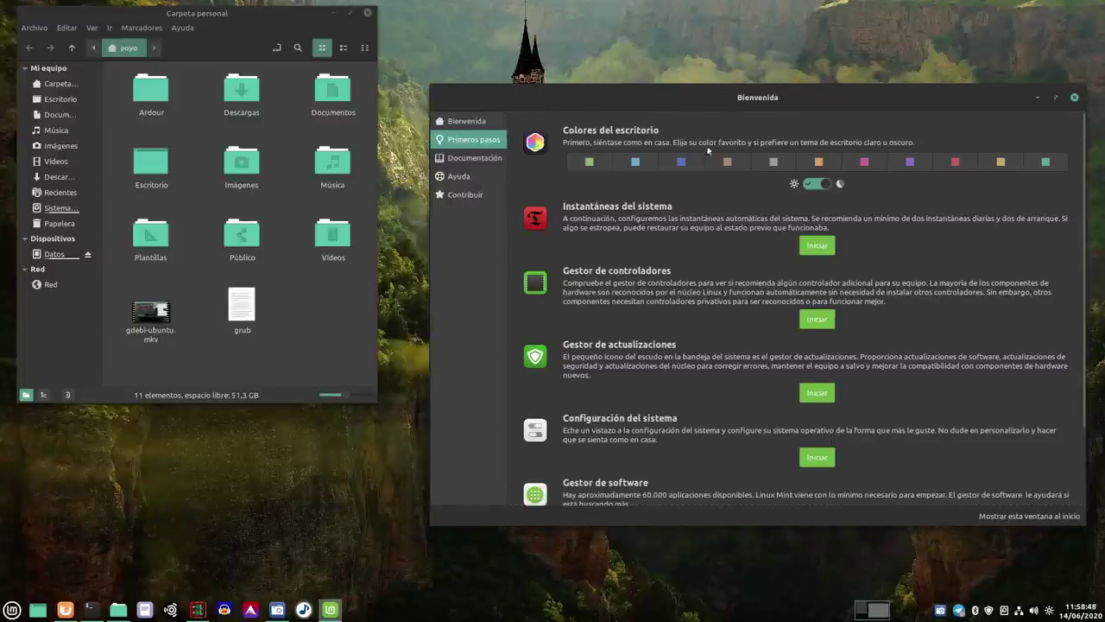
Try the green, aqua and blue desktop colours in turn with the dark theme.
click(591, 163)
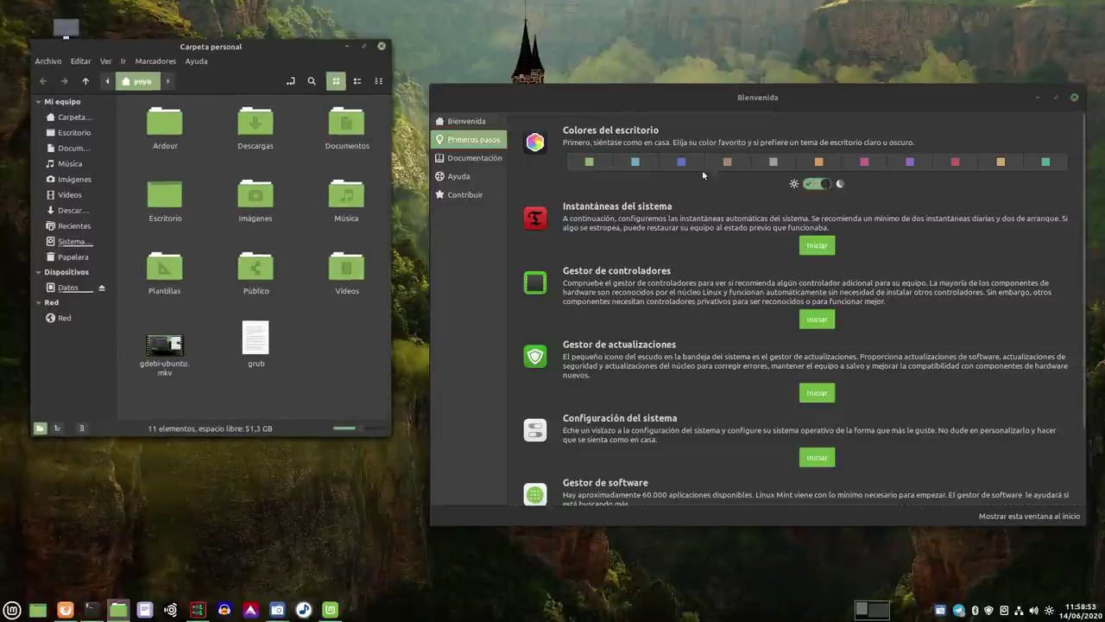
click(634, 162)
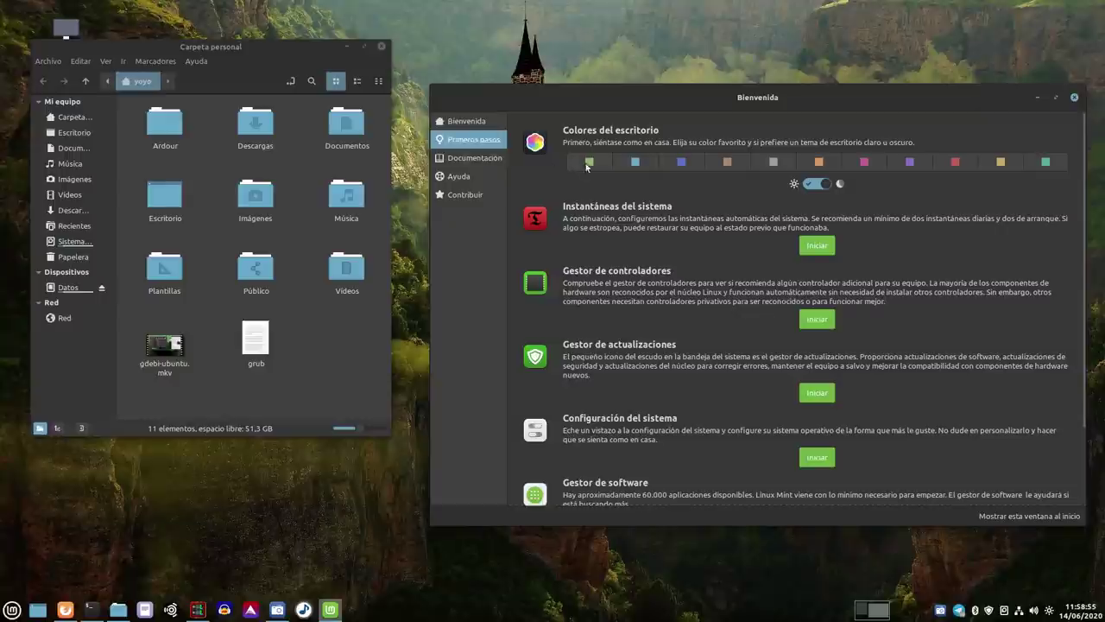
click(681, 162)
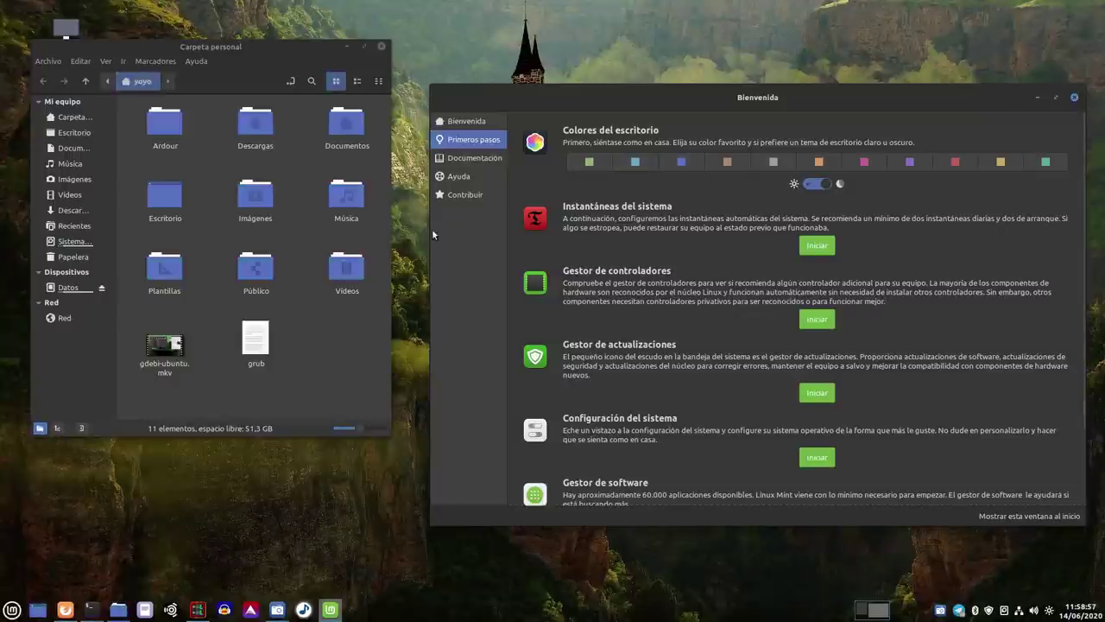
Check the blue dark theme in the Carpeta personal window and in the application launcher's Administración category.
click(277, 52)
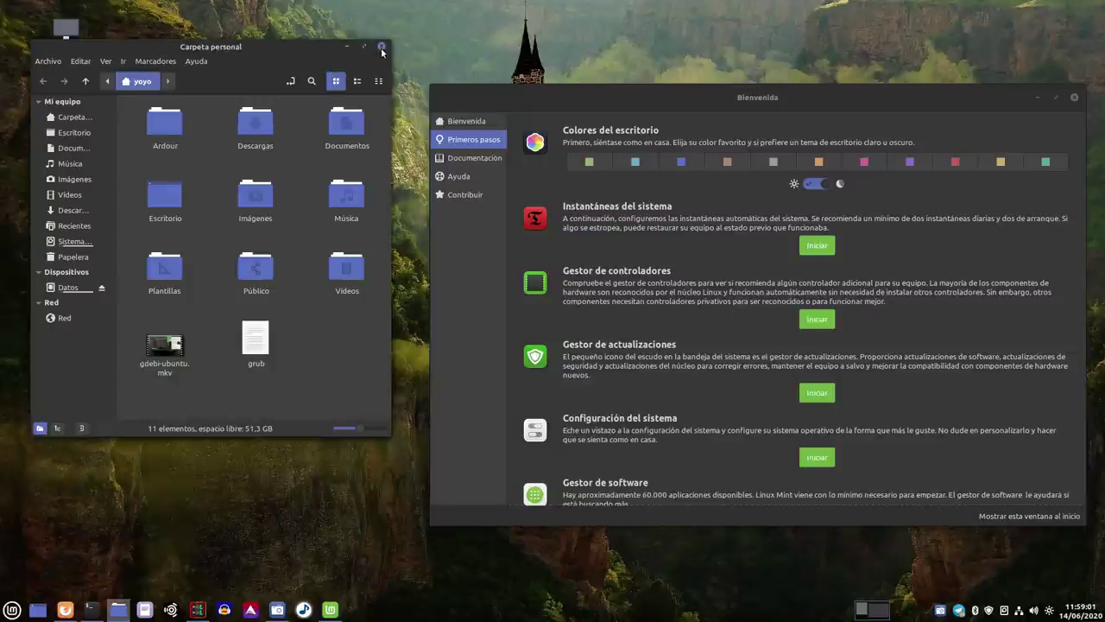
click(12, 610)
mouse_move(117, 472)
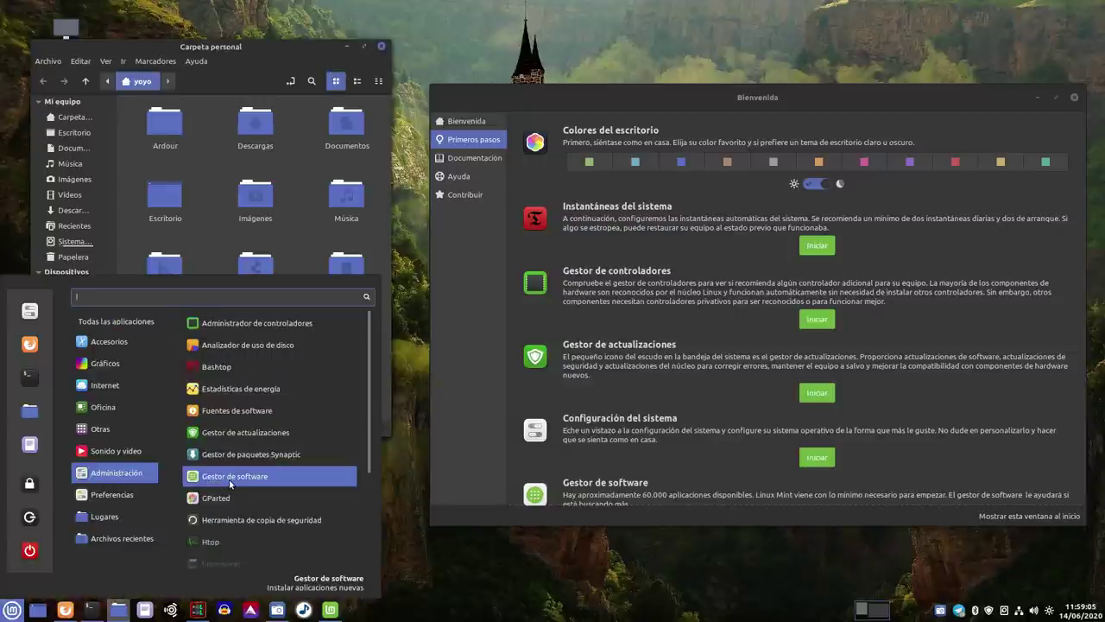
click(672, 93)
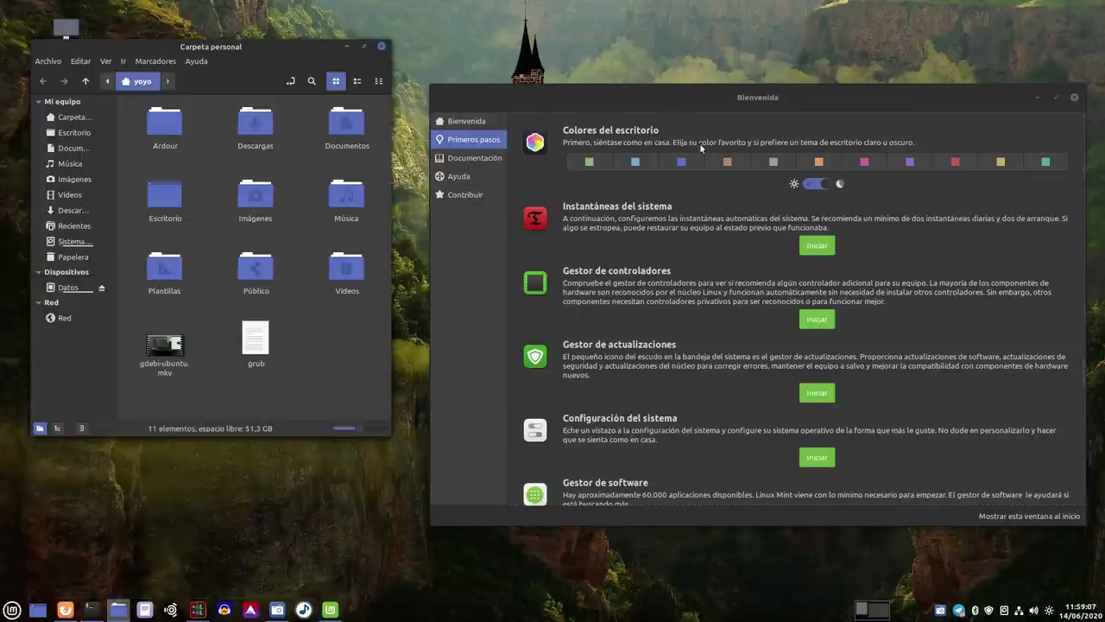
Try the brown, grey, orange, pink, red and sand desktop colours in turn with the dark theme.
click(726, 162)
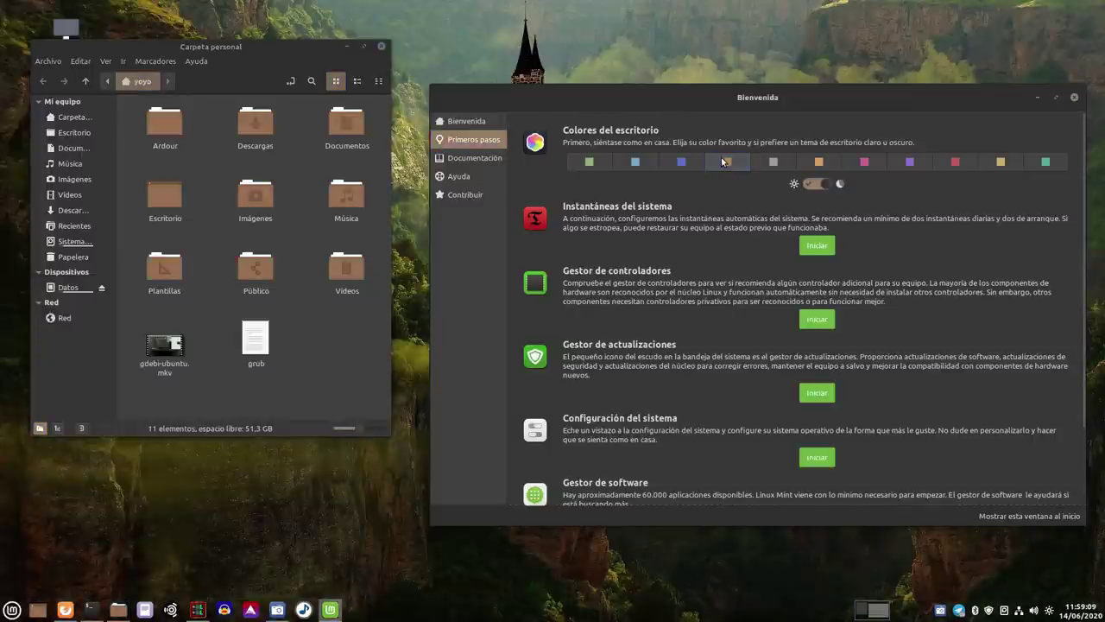
click(773, 161)
click(819, 162)
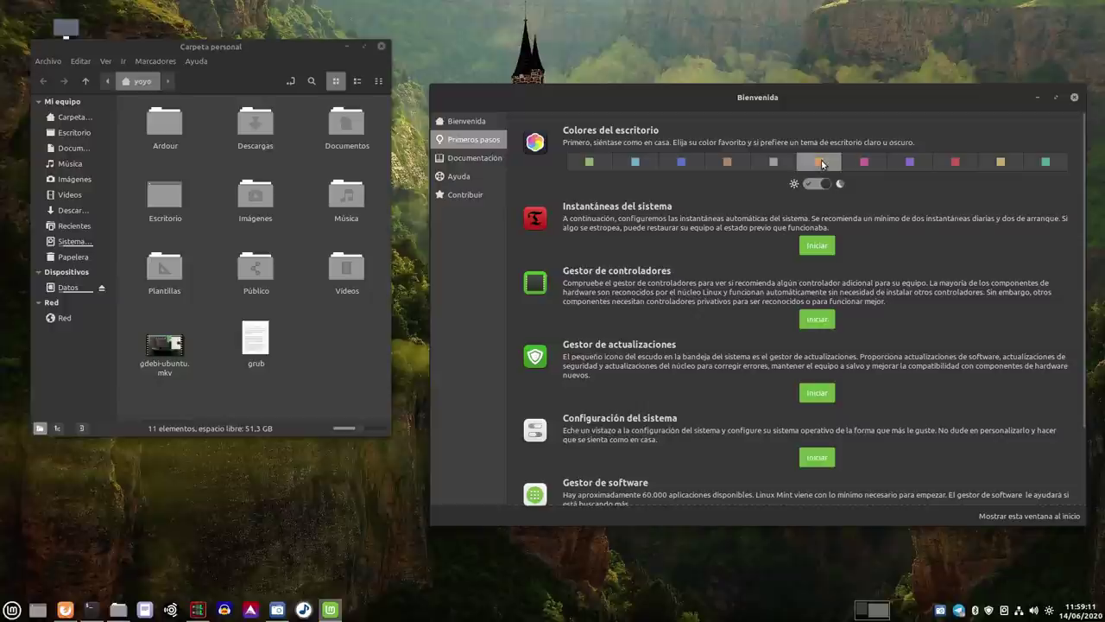
click(866, 163)
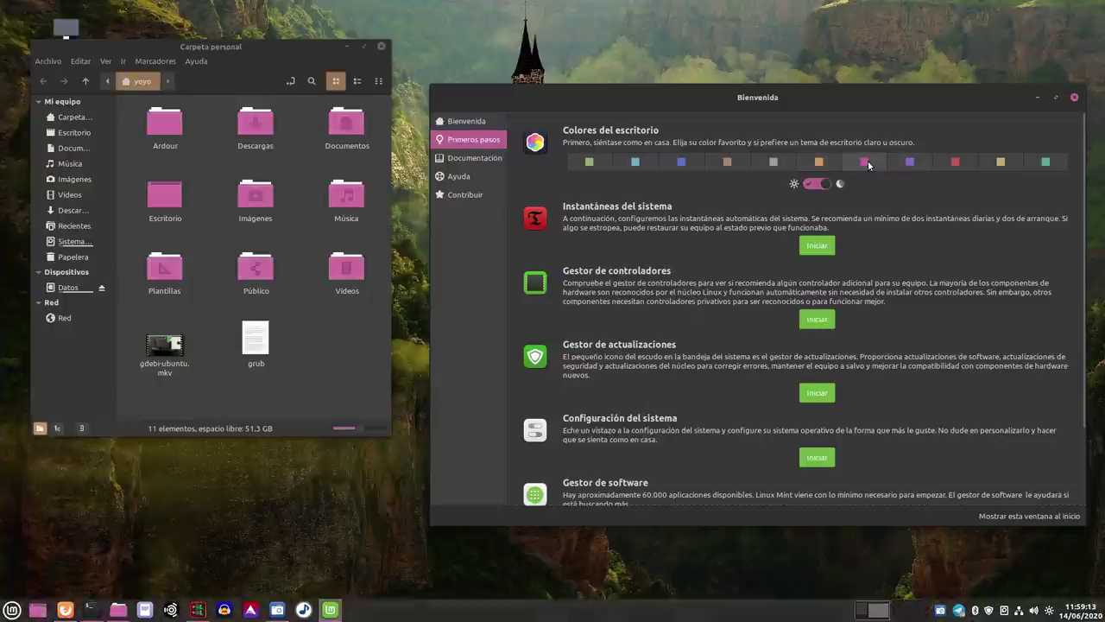
click(938, 163)
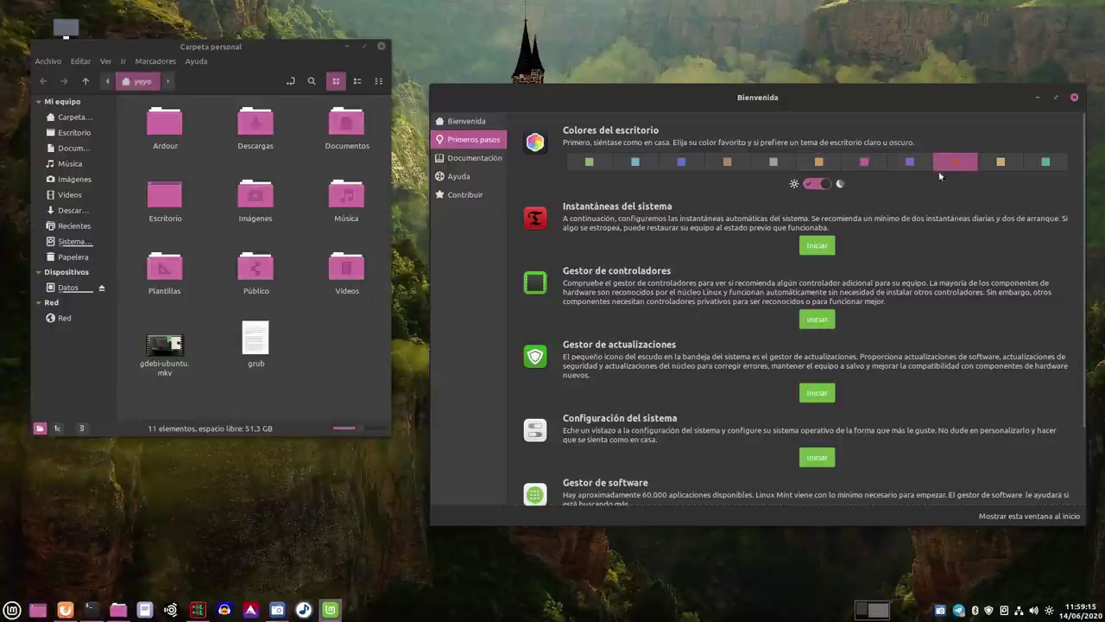
click(1000, 162)
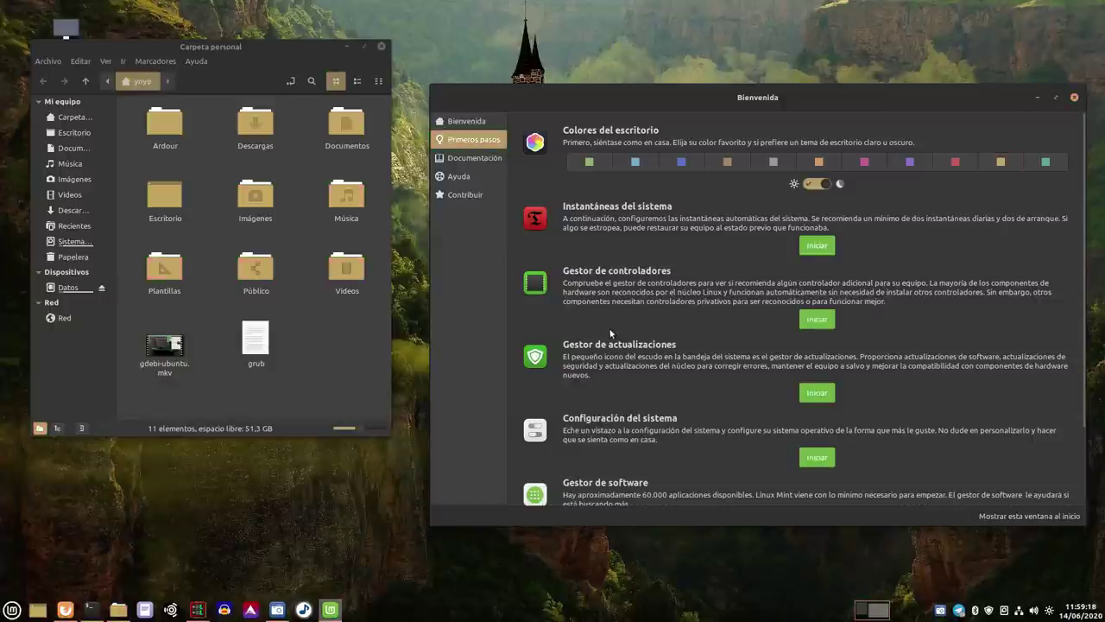
Set the desktop colour back to blue and reposition the welcome window beside the Carpeta personal window.
click(681, 162)
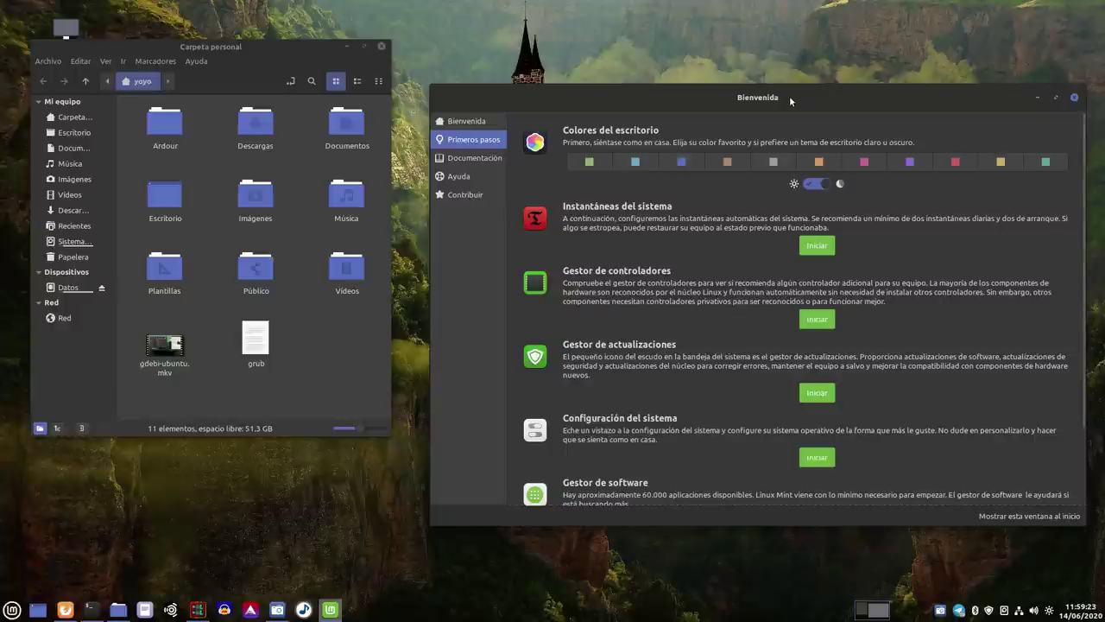
drag(790, 102, 755, 100)
drag(765, 96, 787, 107)
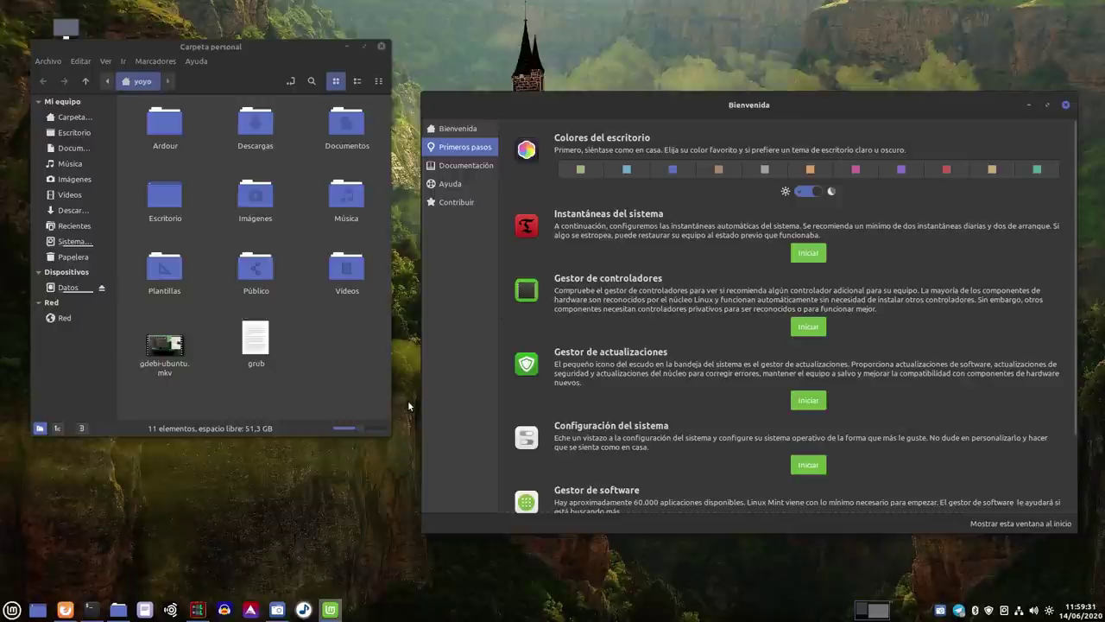
Open the system configuration from the application launcher, move its window, and show the Temas settings.
click(10, 610)
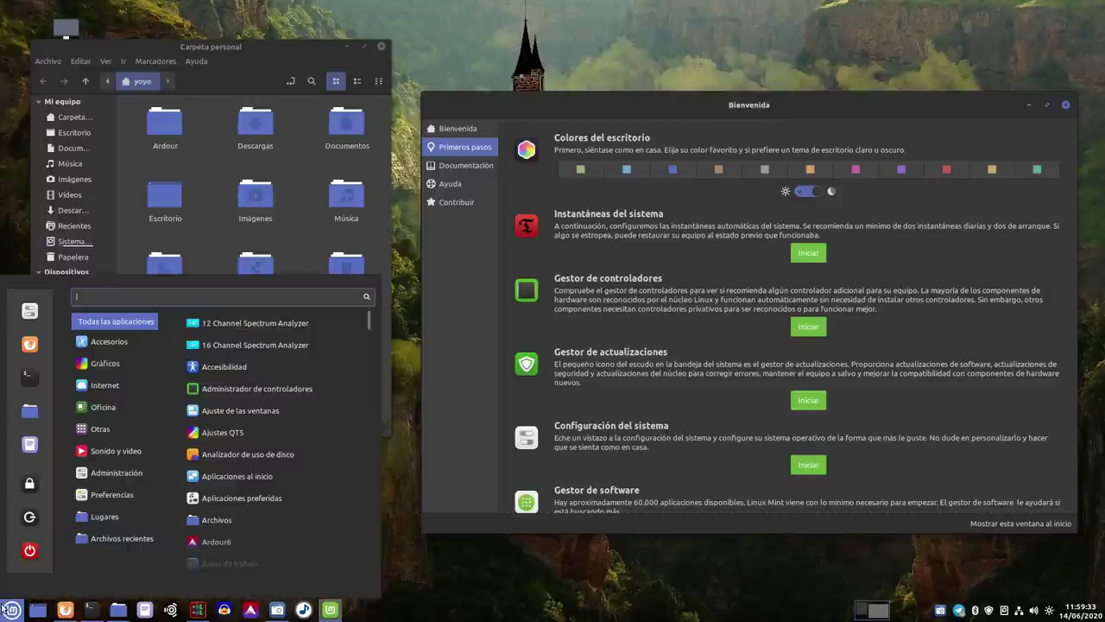
click(30, 310)
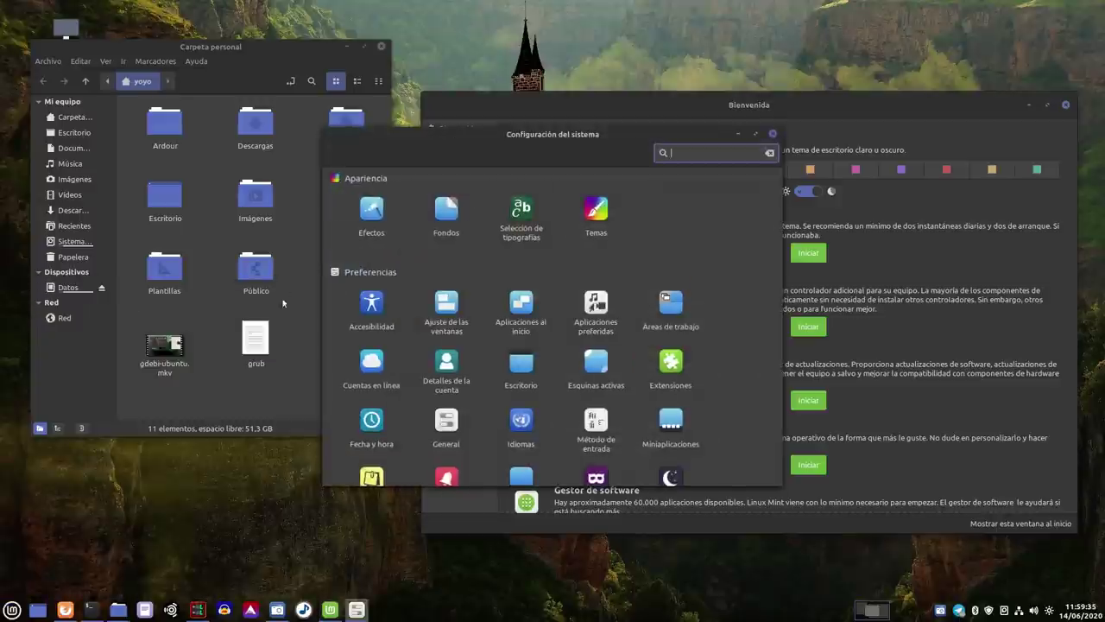
drag(606, 139, 562, 104)
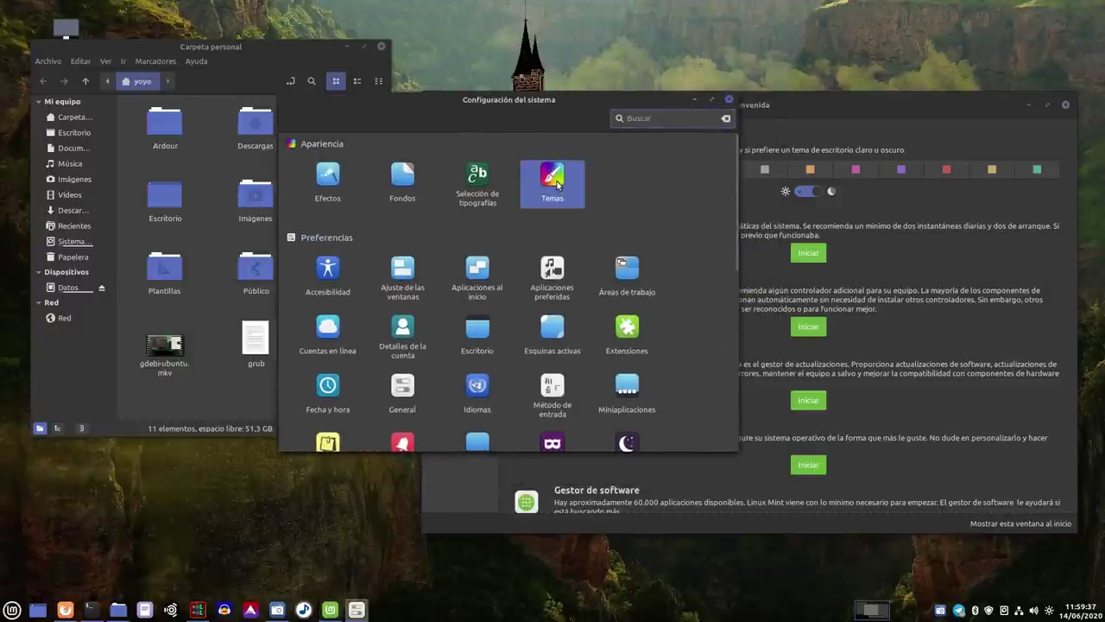
click(557, 181)
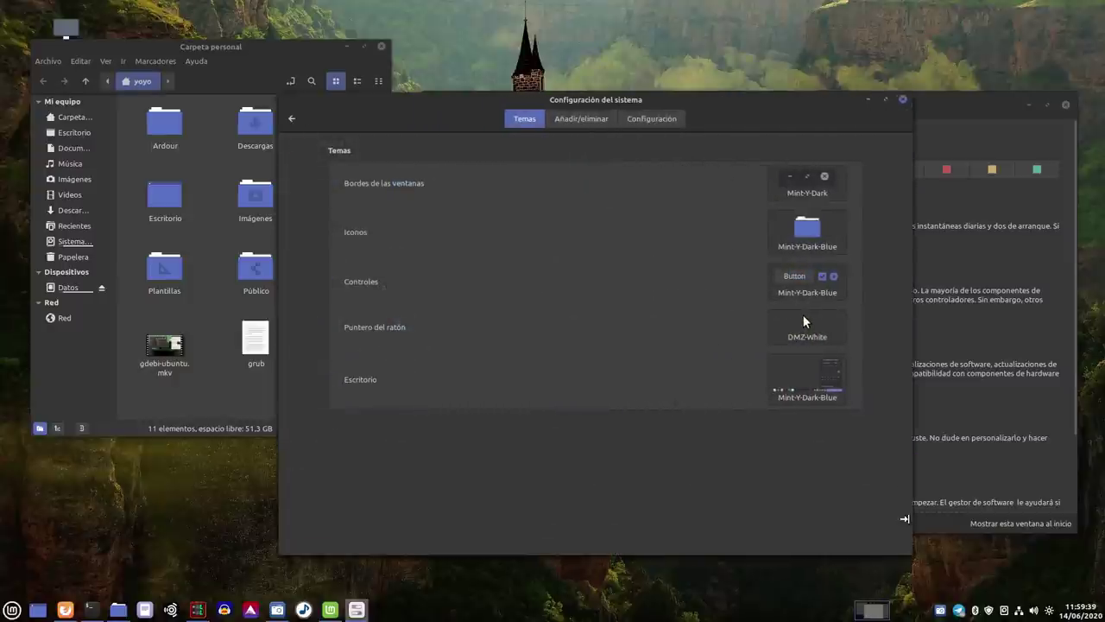
Examine the themes available for Bordes de las ventanas, Iconos and Controles without changing any of them.
click(807, 183)
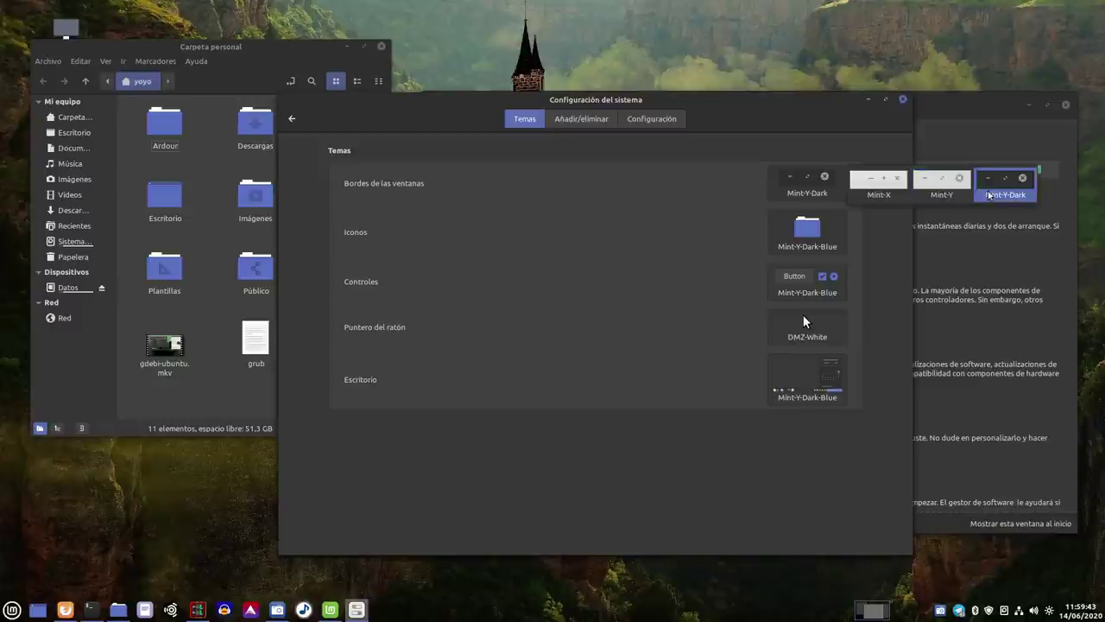
click(805, 440)
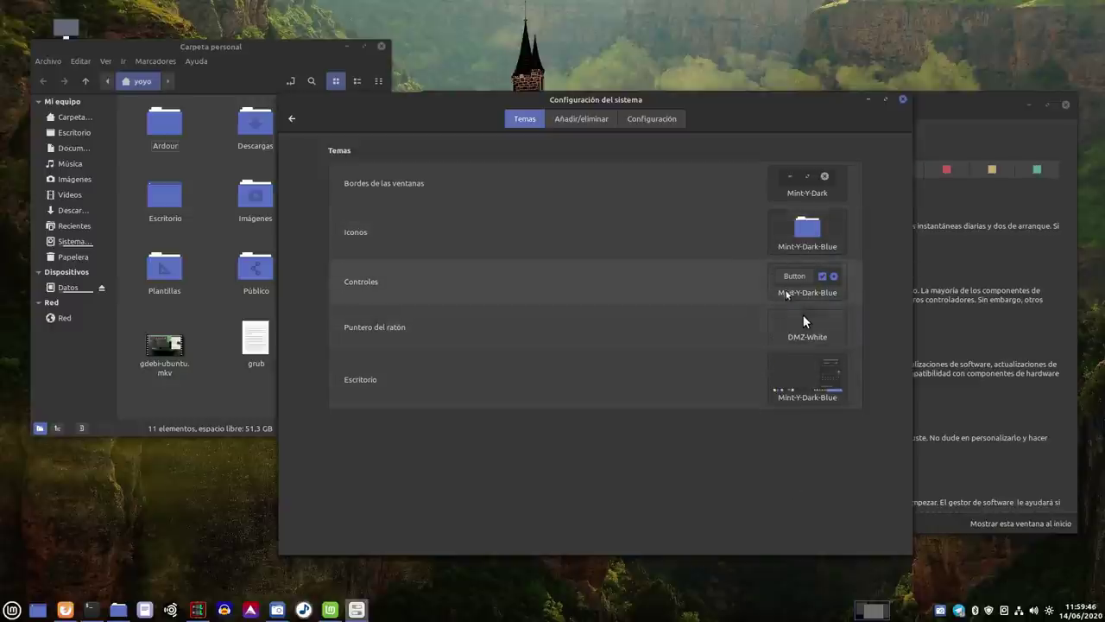
click(808, 231)
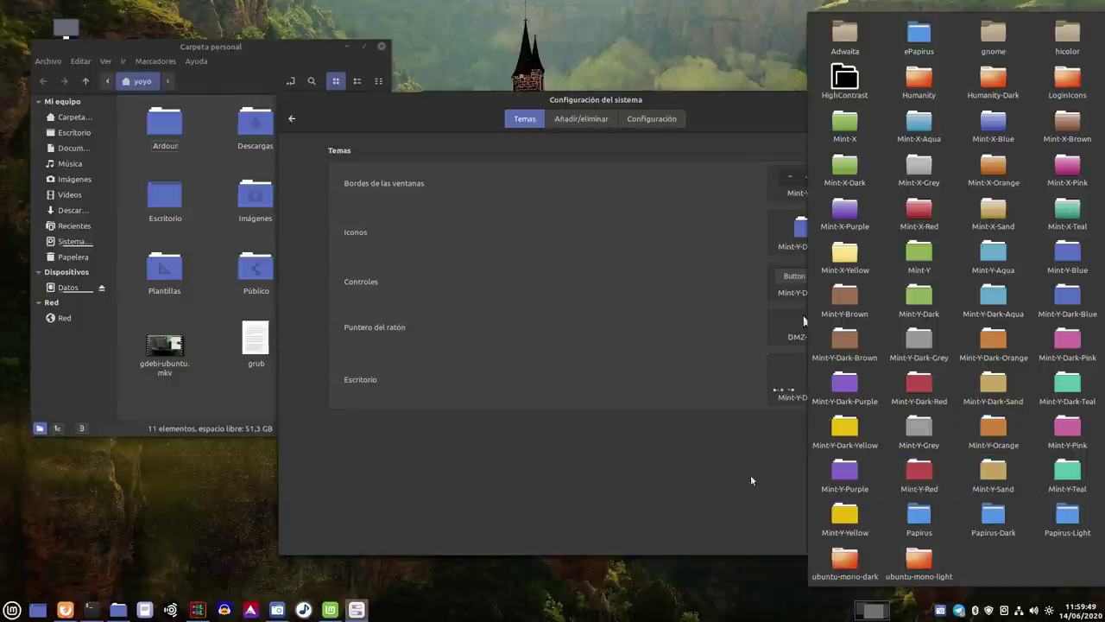
click(637, 513)
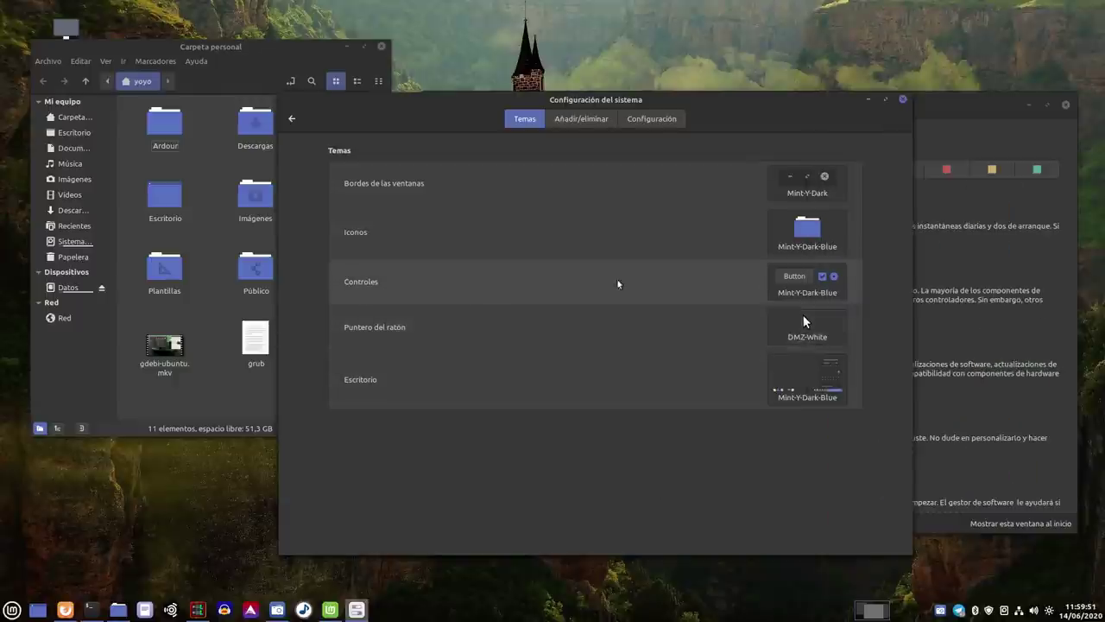
click(807, 277)
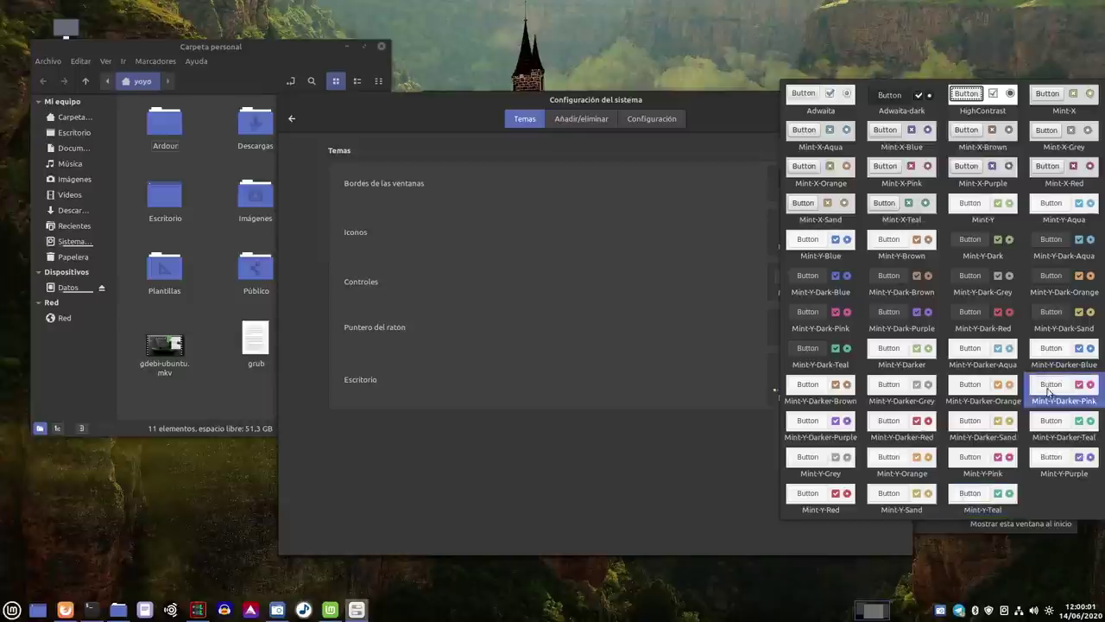
click(704, 485)
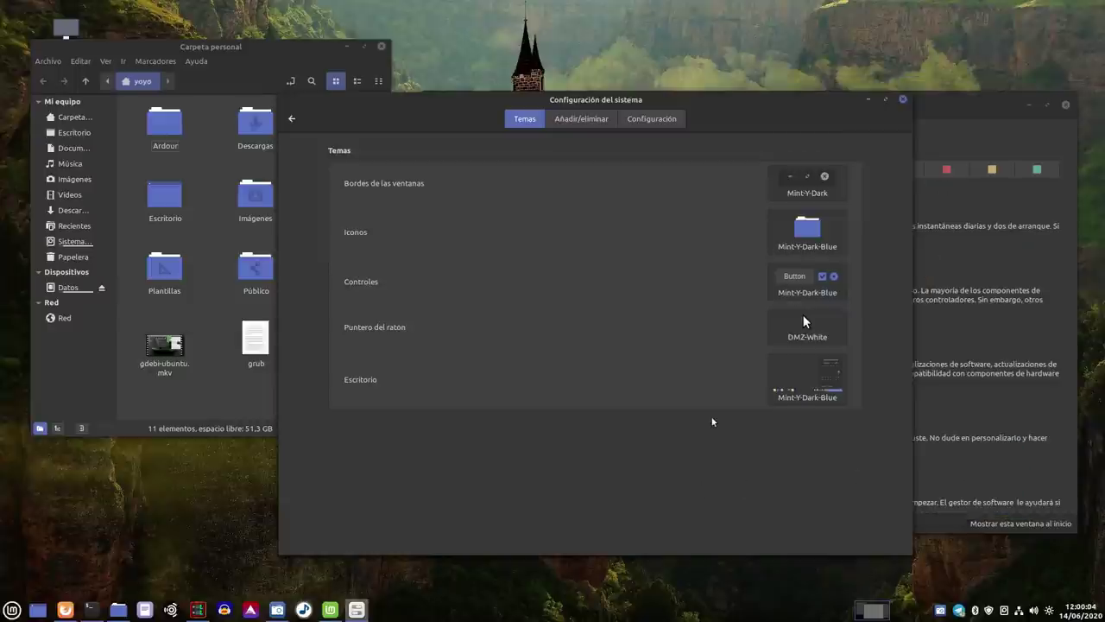
Close the system configuration and check the blue dark theme in the application launcher.
click(903, 100)
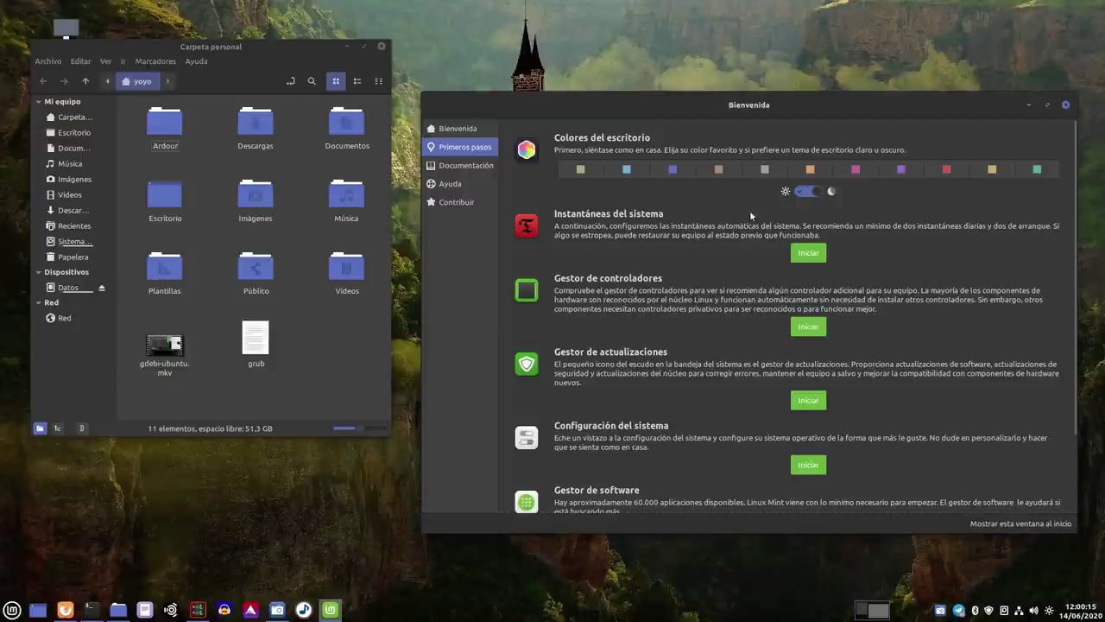
click(13, 609)
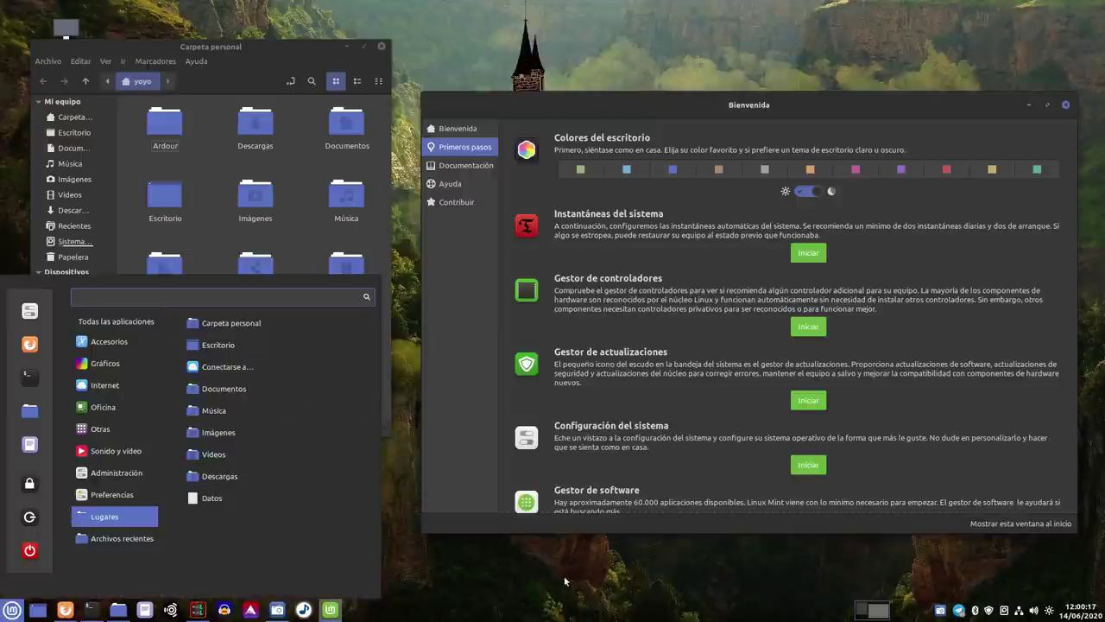
key(Escape)
Move the welcome window over the Carpeta personal window's edge and minimize the welcome window.
drag(954, 102, 862, 104)
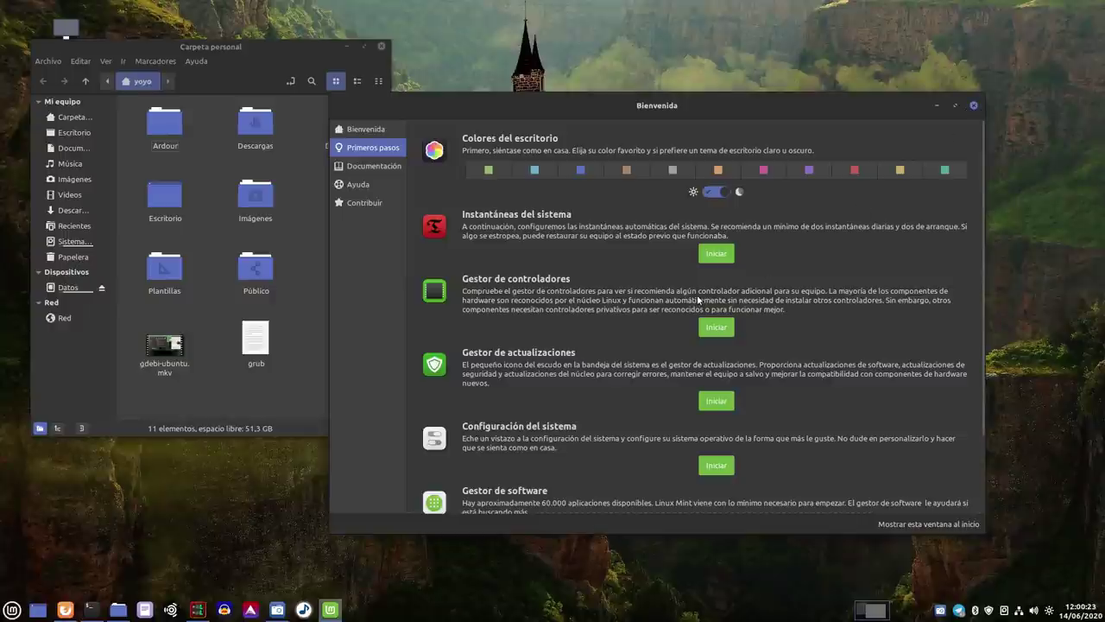
click(937, 104)
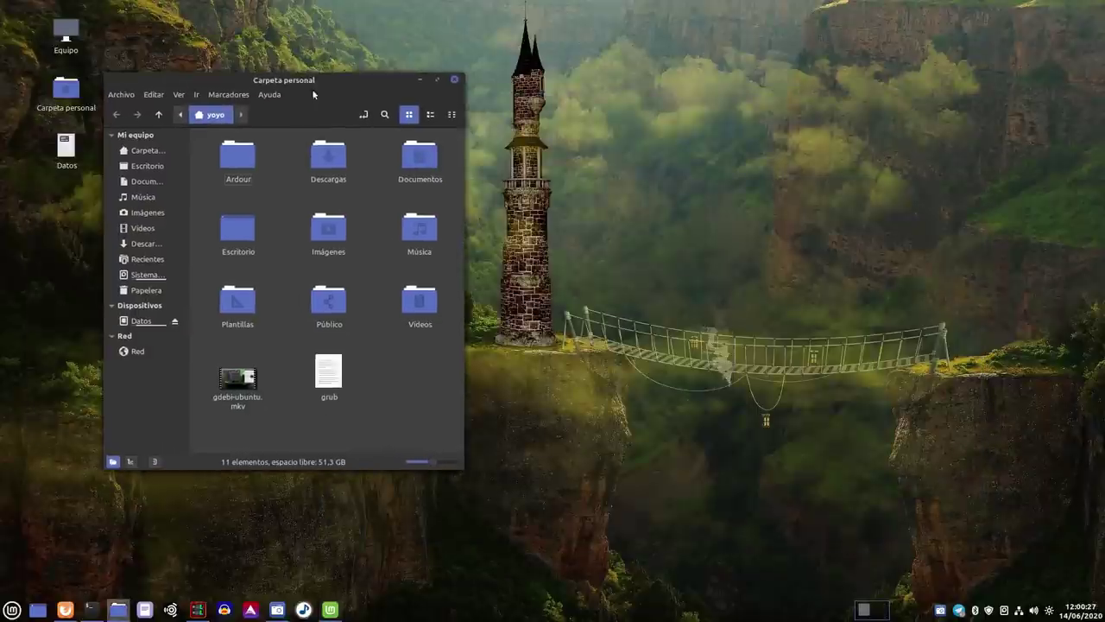
Widen the Carpeta personal window and move it towards the desktop's centre, and briefly bring up the welcome window before minimizing it again.
drag(458, 465, 644, 451)
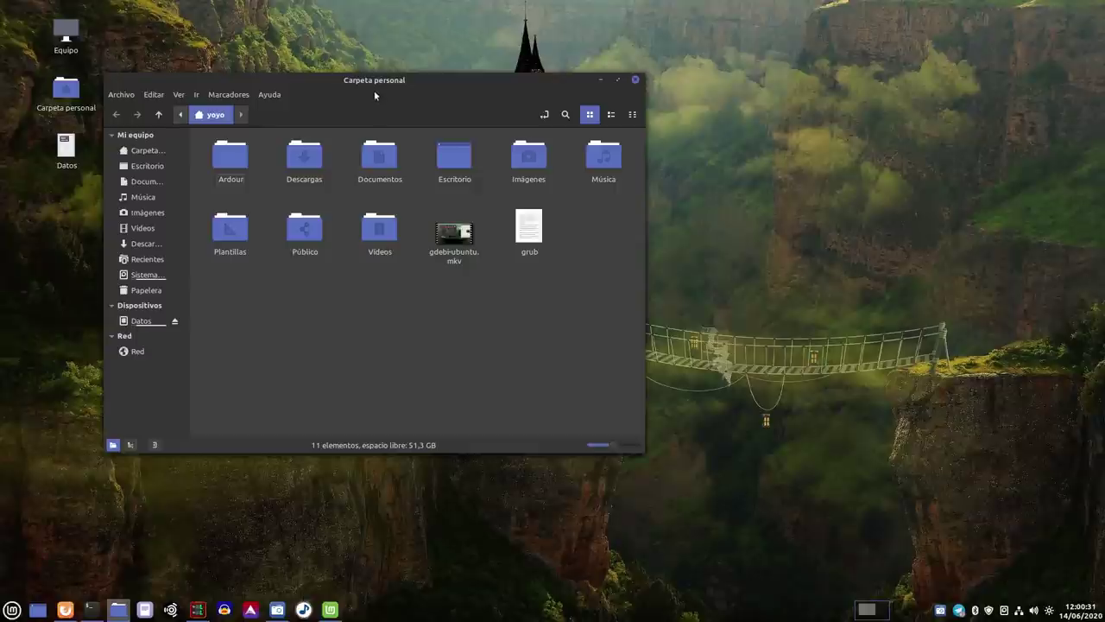
drag(375, 93, 632, 142)
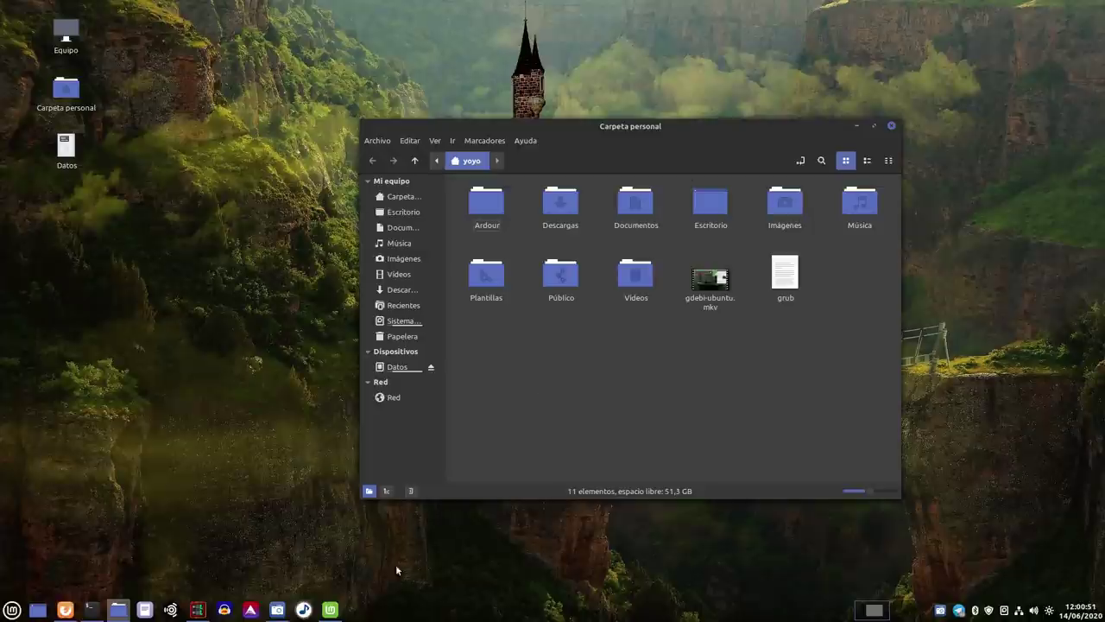
click(331, 609)
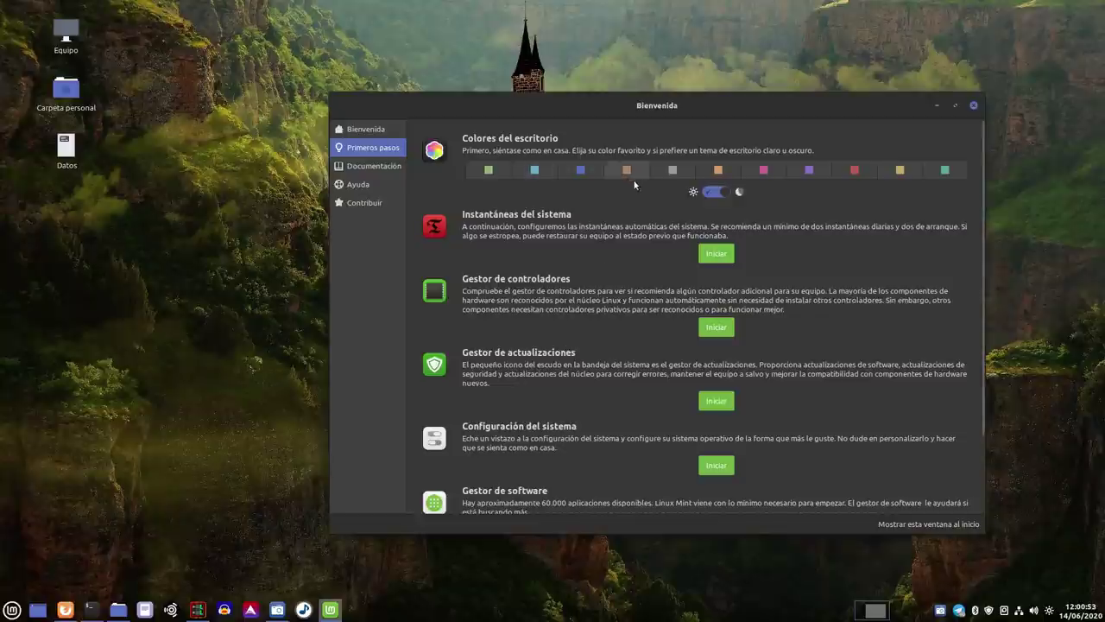
click(937, 105)
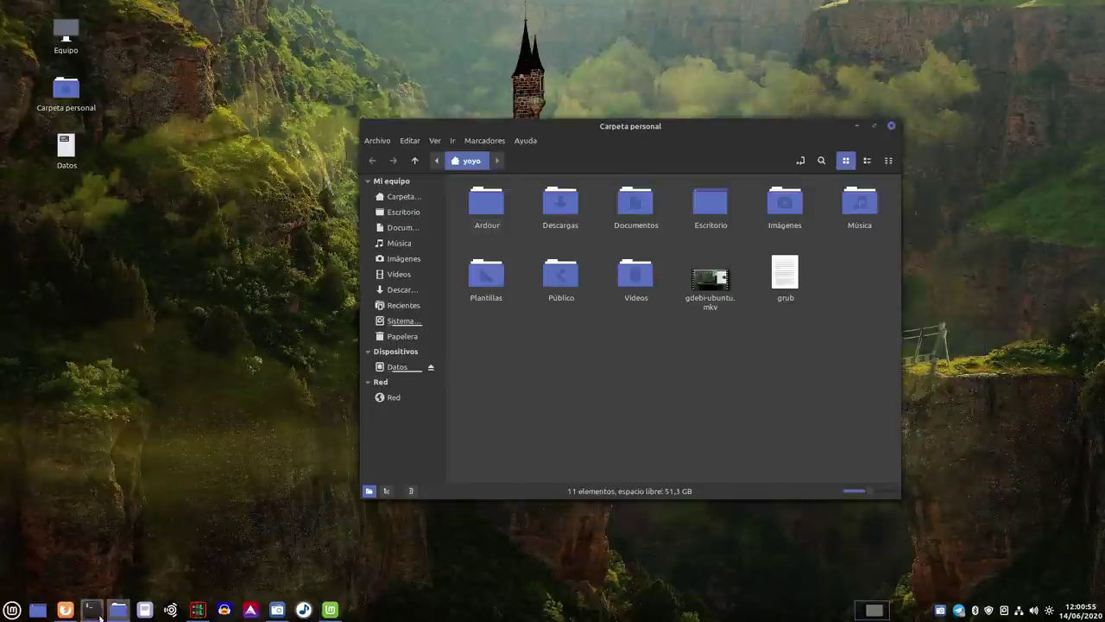
Switch to Firefox and go back from the Linux Mint 20 Cinnamon features page to the Linux Mint main page.
click(65, 610)
scroll(291, 250, up, 1)
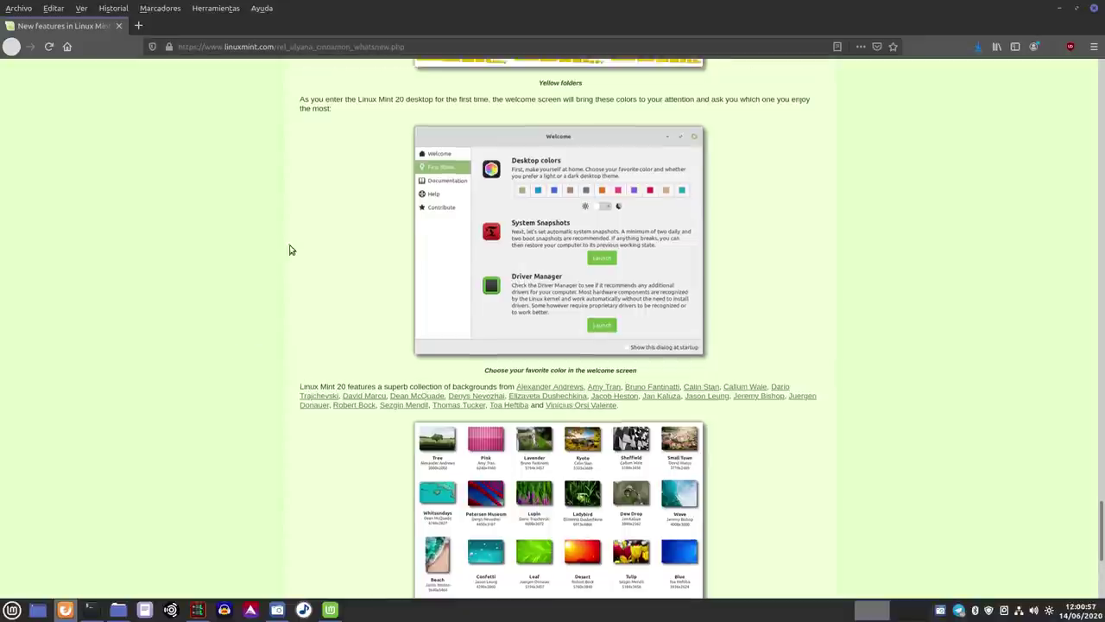
scroll(291, 250, up, 2)
click(13, 47)
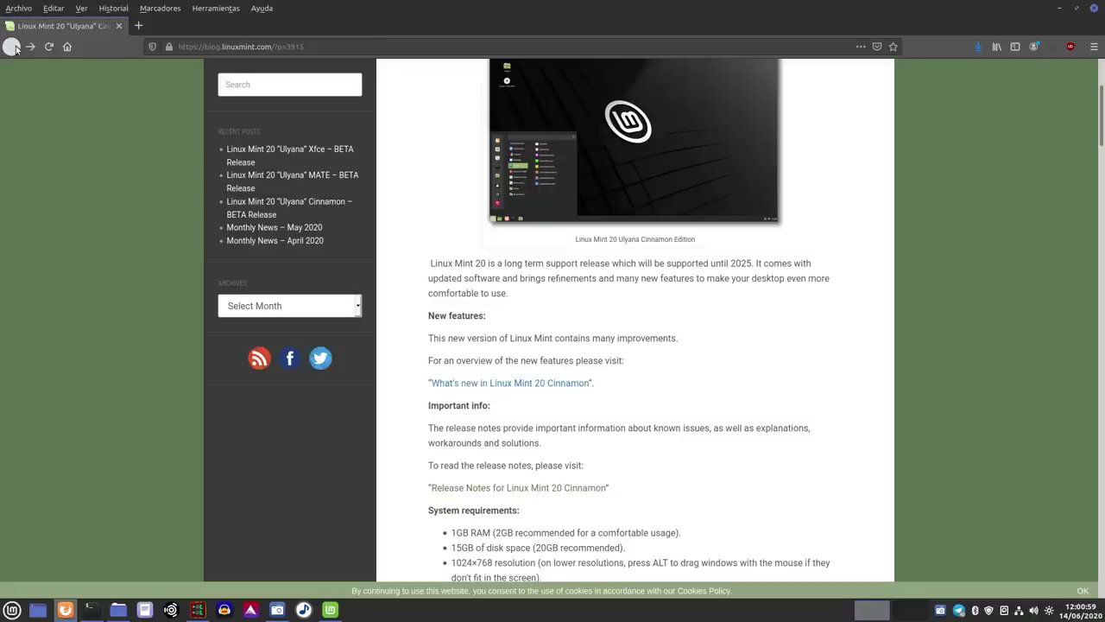
click(13, 47)
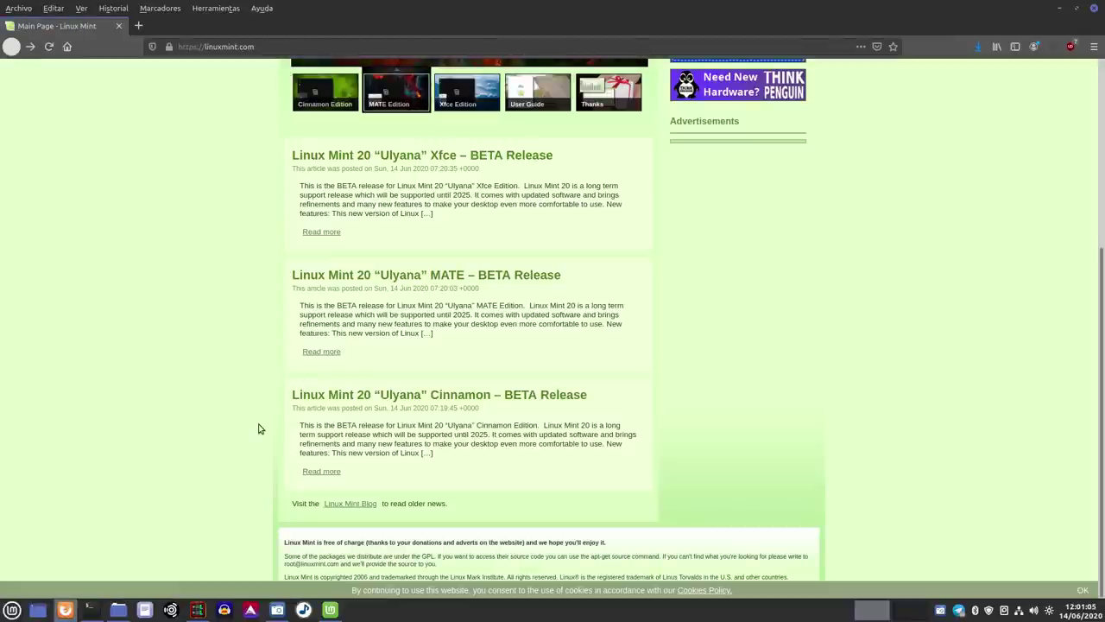
Open "What's new in Linux Mint 20 MATE" from the MATE BETA release article and skim its features down to the artwork section.
scroll(259, 426, up, 3)
click(432, 441)
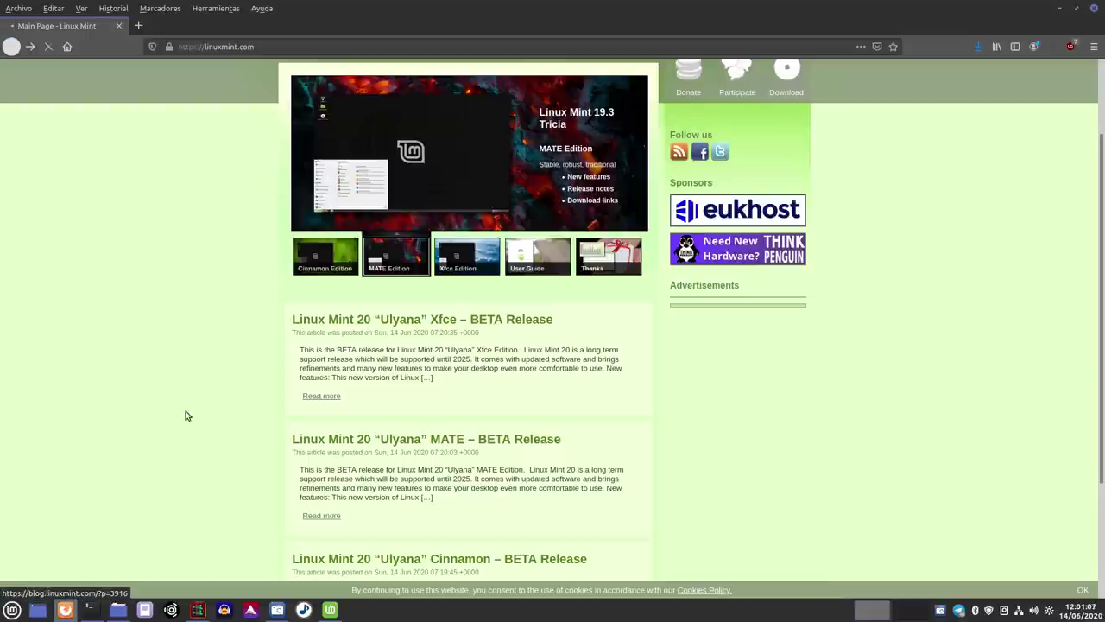
scroll(201, 399, down, 3)
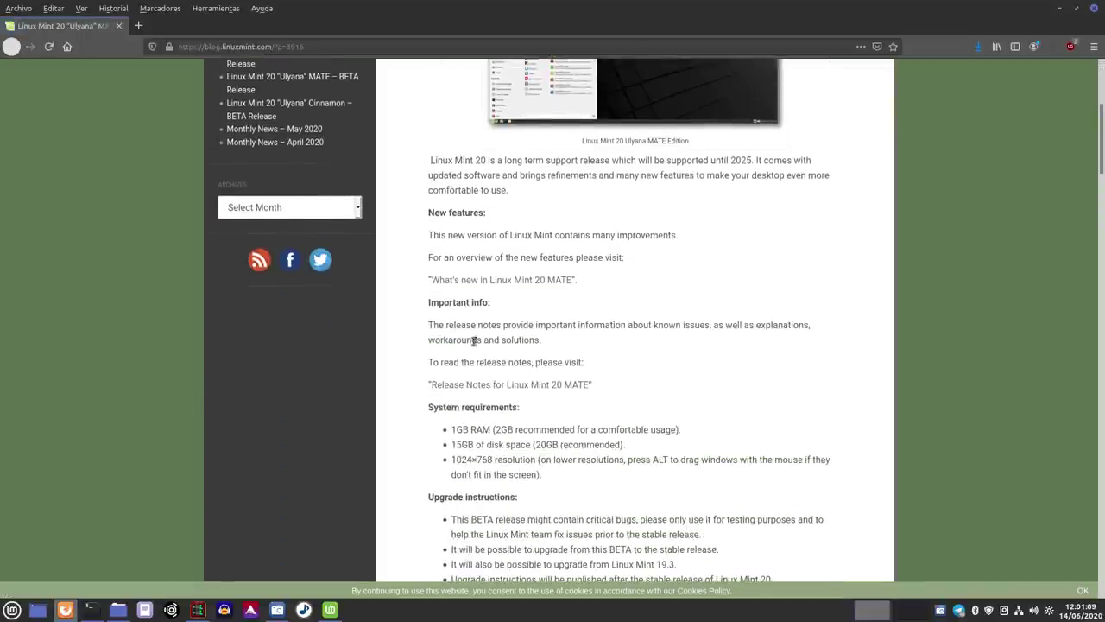
click(497, 288)
scroll(259, 370, down, 10)
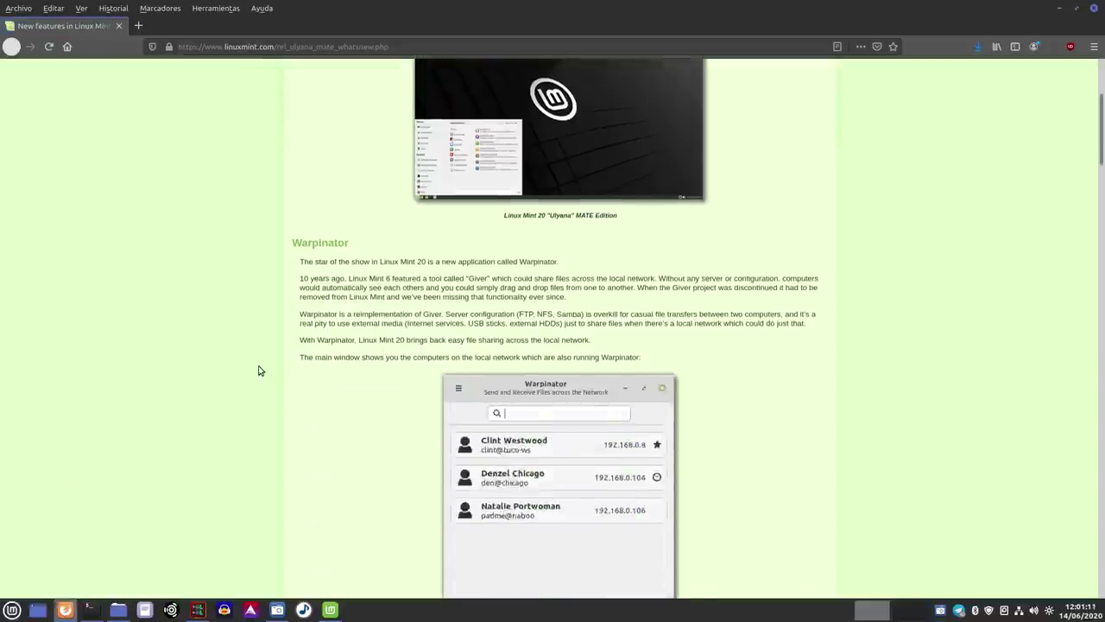
scroll(257, 372, down, 15)
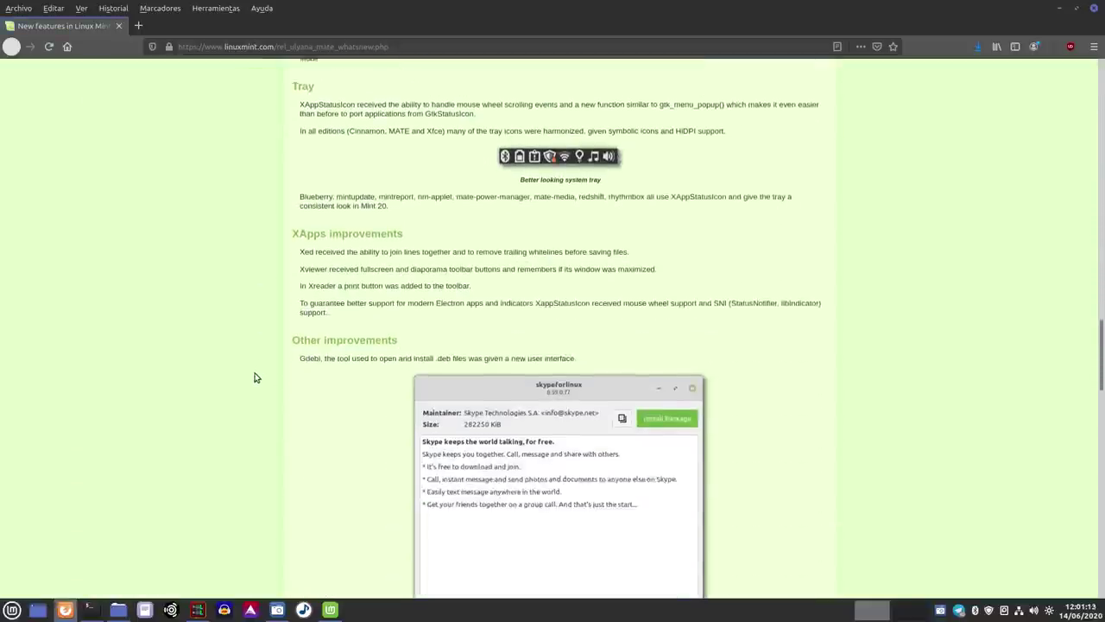
scroll(255, 377, down, 5)
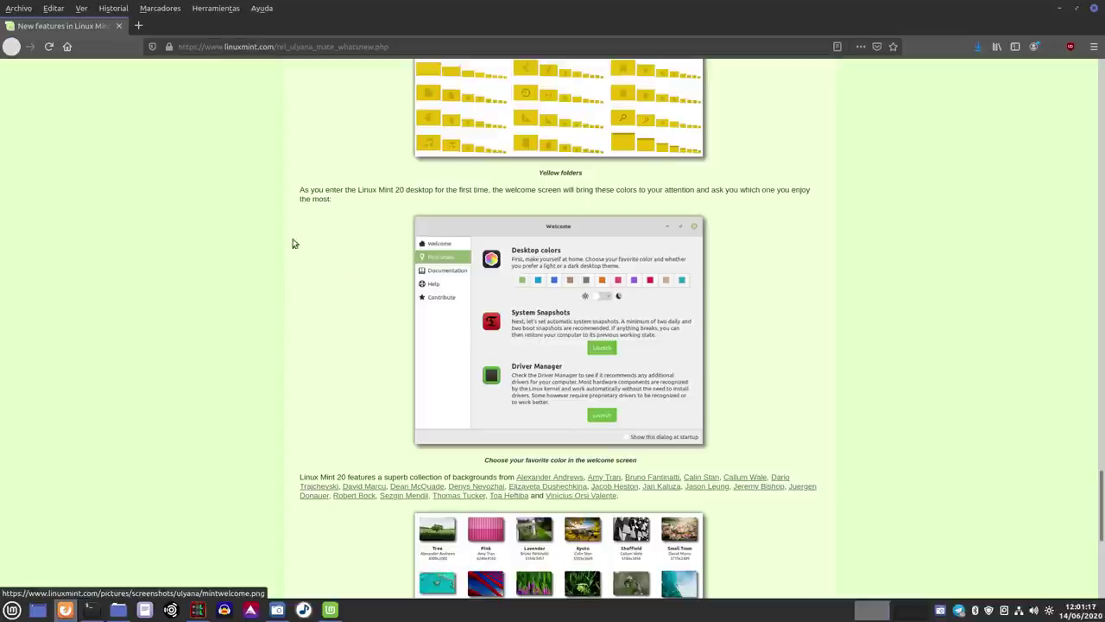
Return to the Linux Mint main page and open "What's new in Linux Mint 20 Xfce" from the Xfce BETA release article.
click(12, 46)
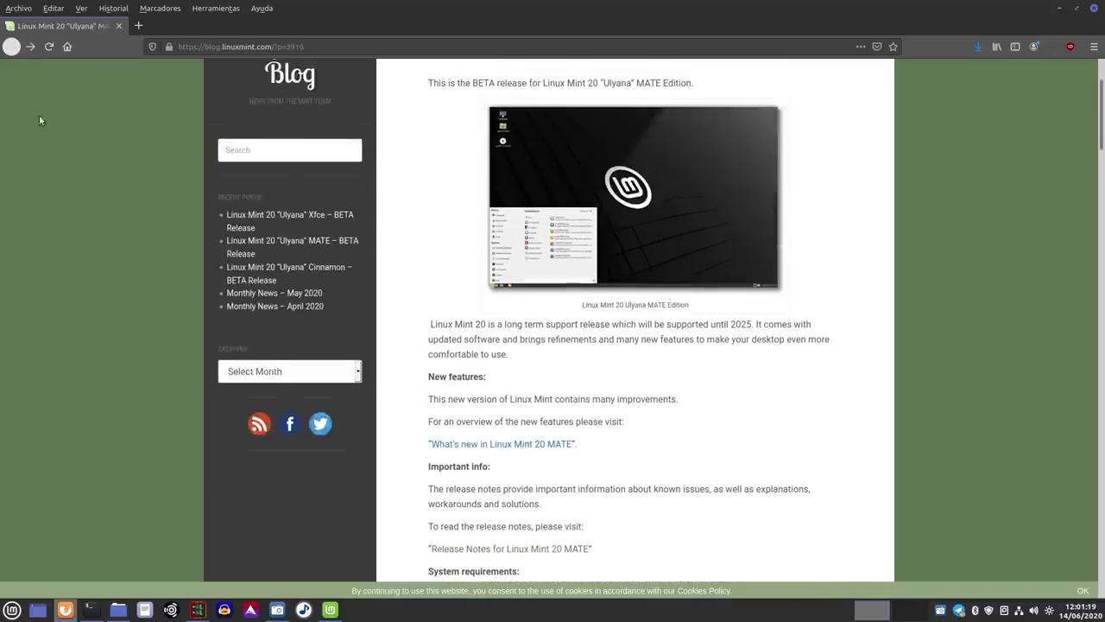
click(13, 46)
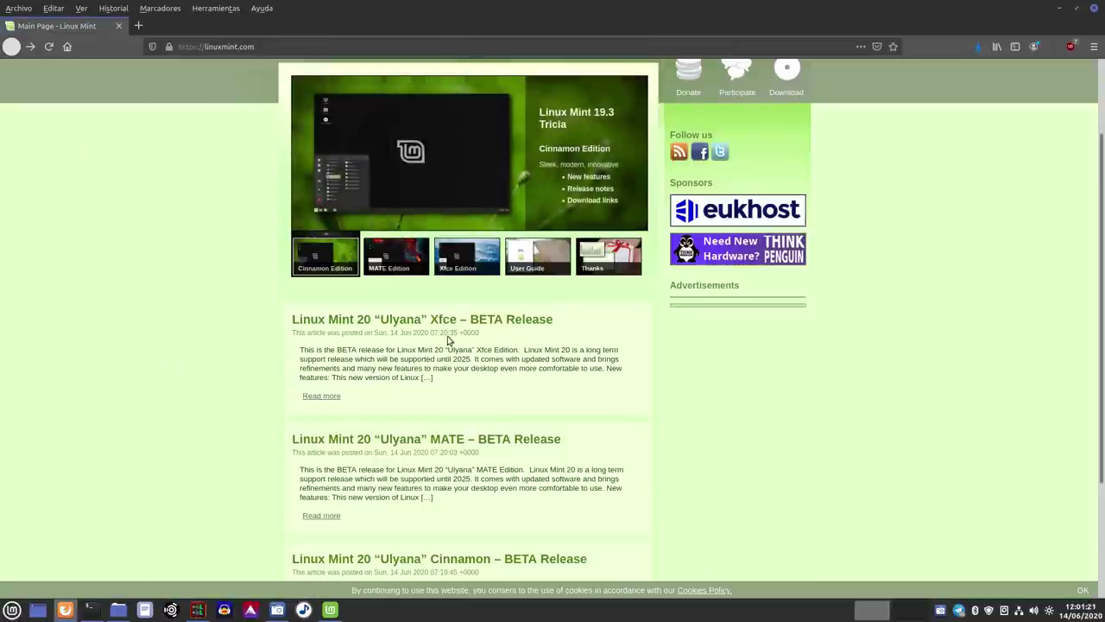
click(383, 321)
scroll(483, 415, down, 3)
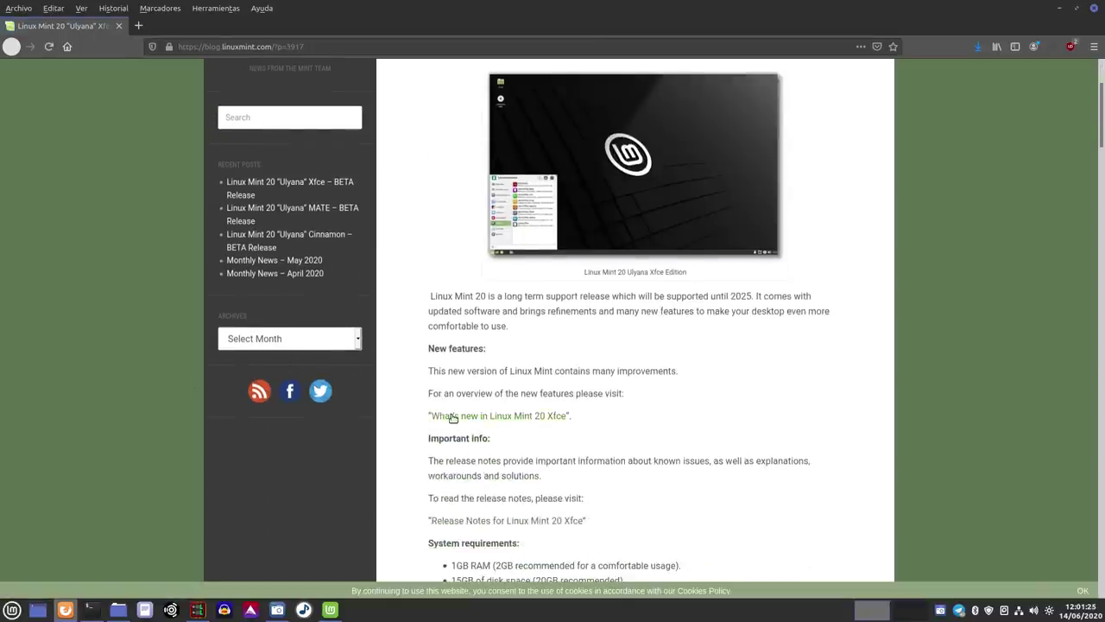
click(456, 421)
Examine the new features of Linux Mint 20 Xfce, from Warpinator to the artwork improvements, and return to the beginning of the page.
scroll(164, 432, down, 20)
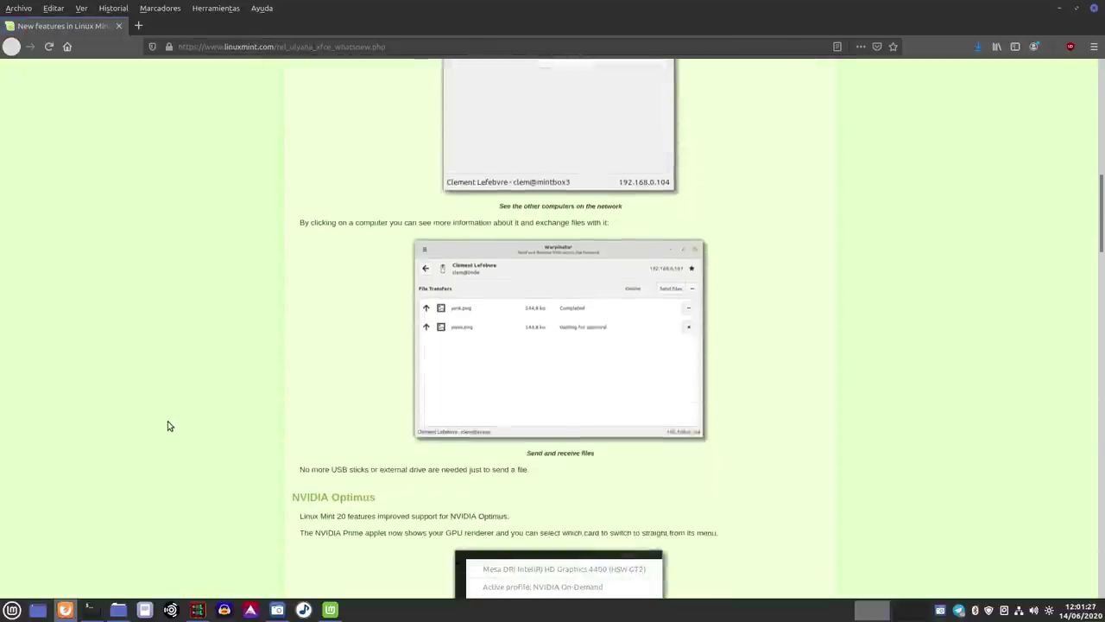
scroll(268, 388, down, 10)
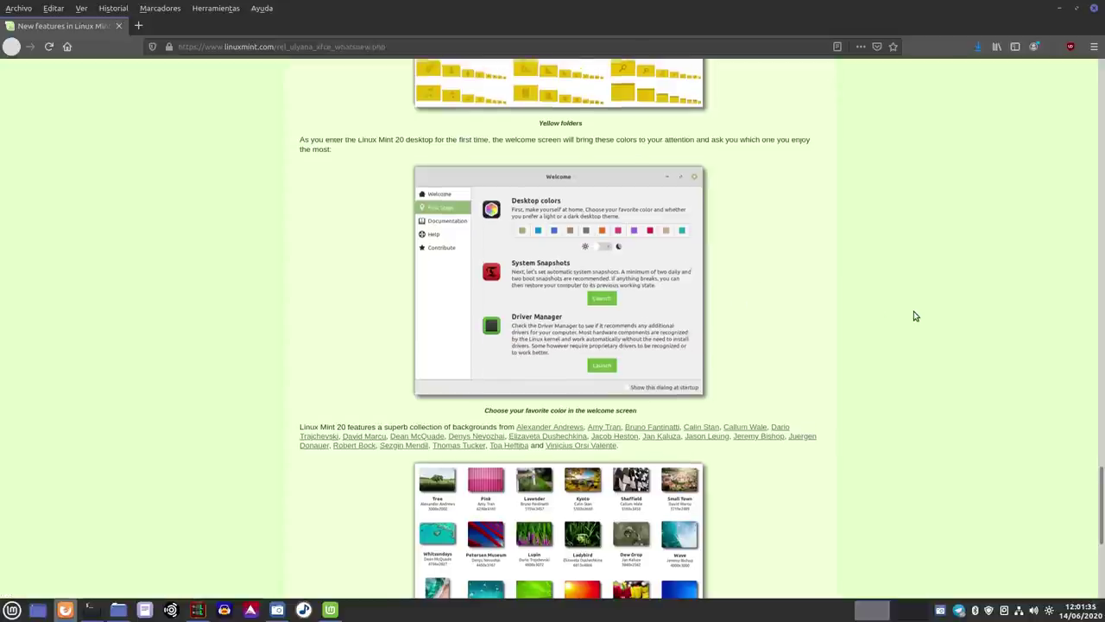
scroll(913, 316, down, 3)
scroll(905, 321, up, 6)
scroll(863, 259, down, 10)
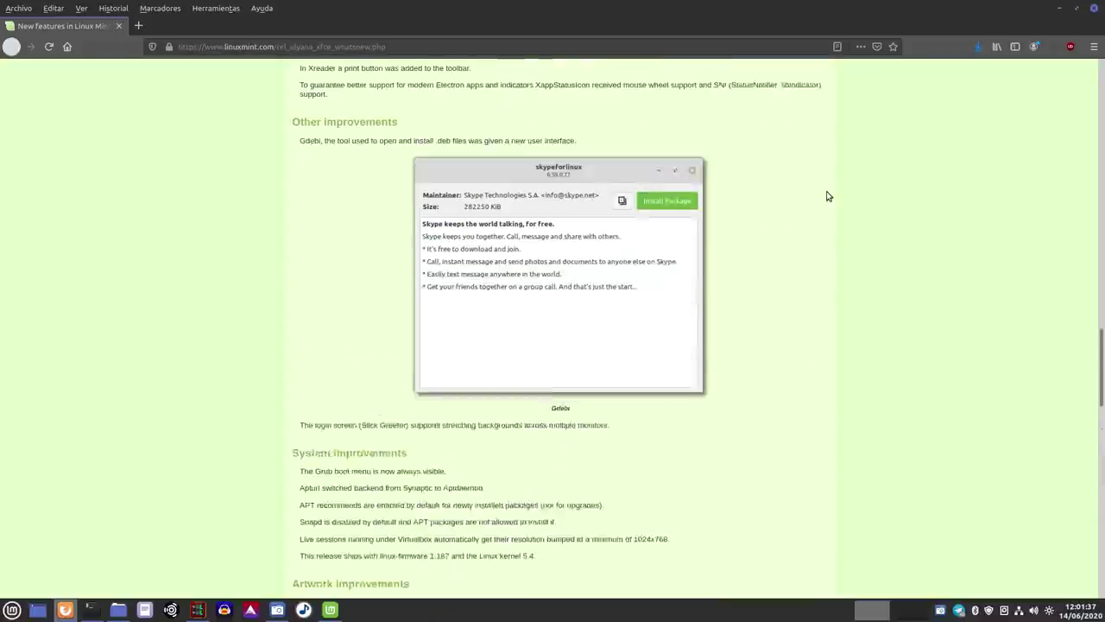
scroll(826, 194, up, 1)
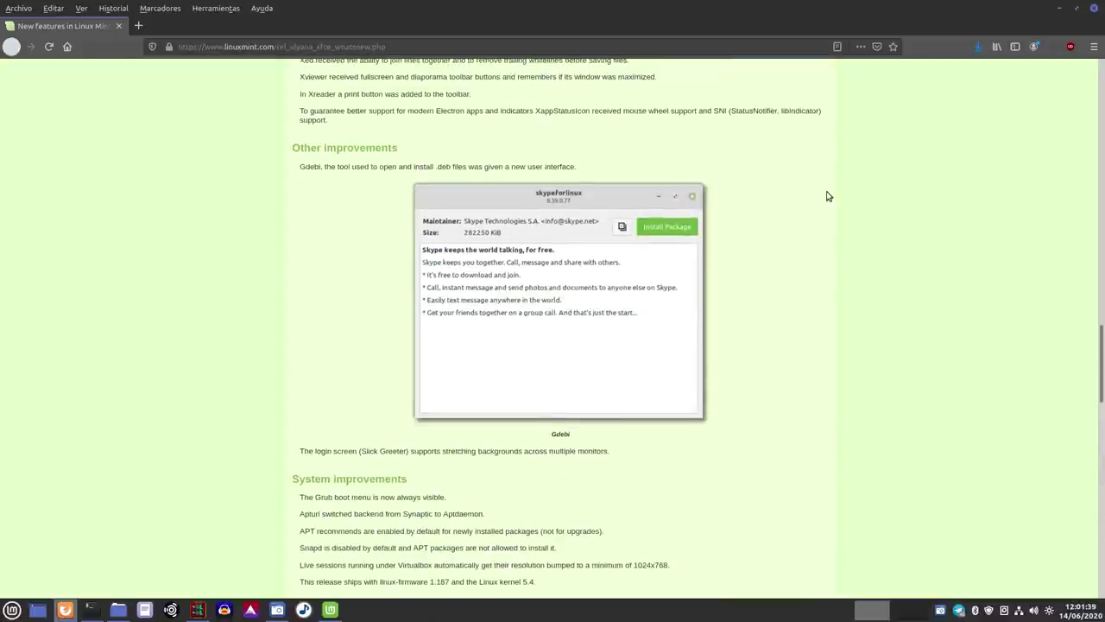
scroll(734, 350, up, 10)
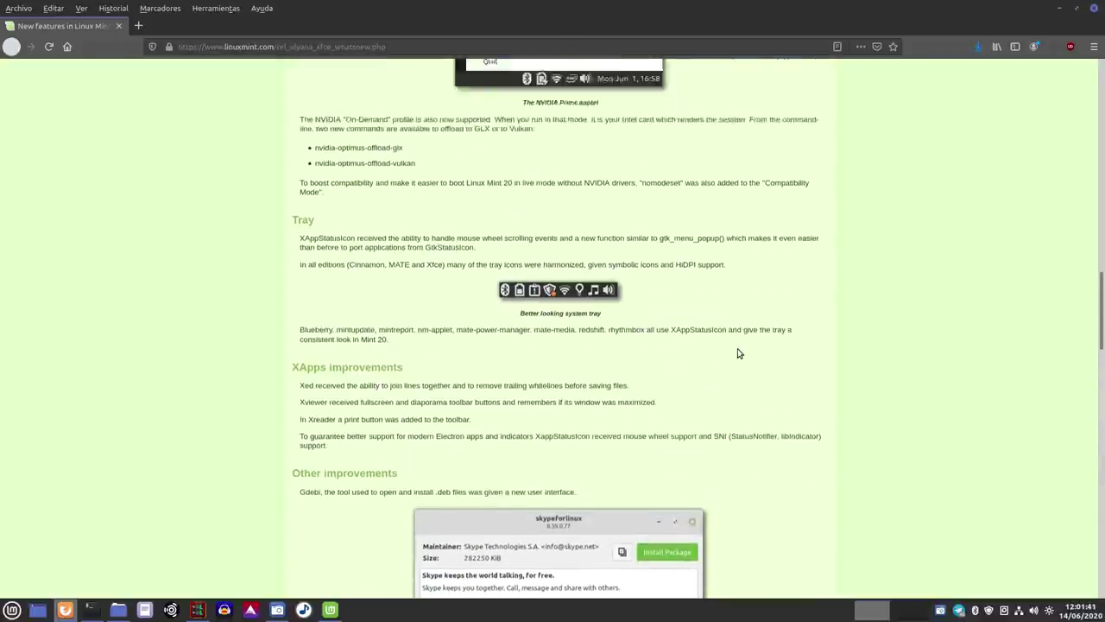
scroll(738, 353, up, 15)
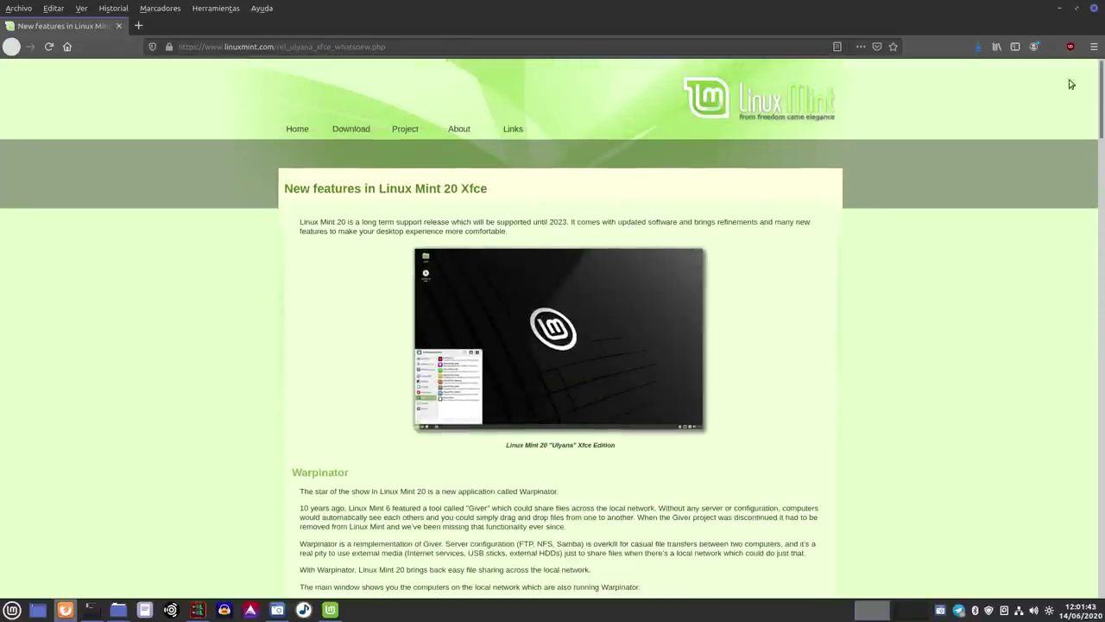
Minimize the browser, reposition the Carpeta personal window on the desktop, and switch to the SimpleScreenRecorder window.
click(1061, 9)
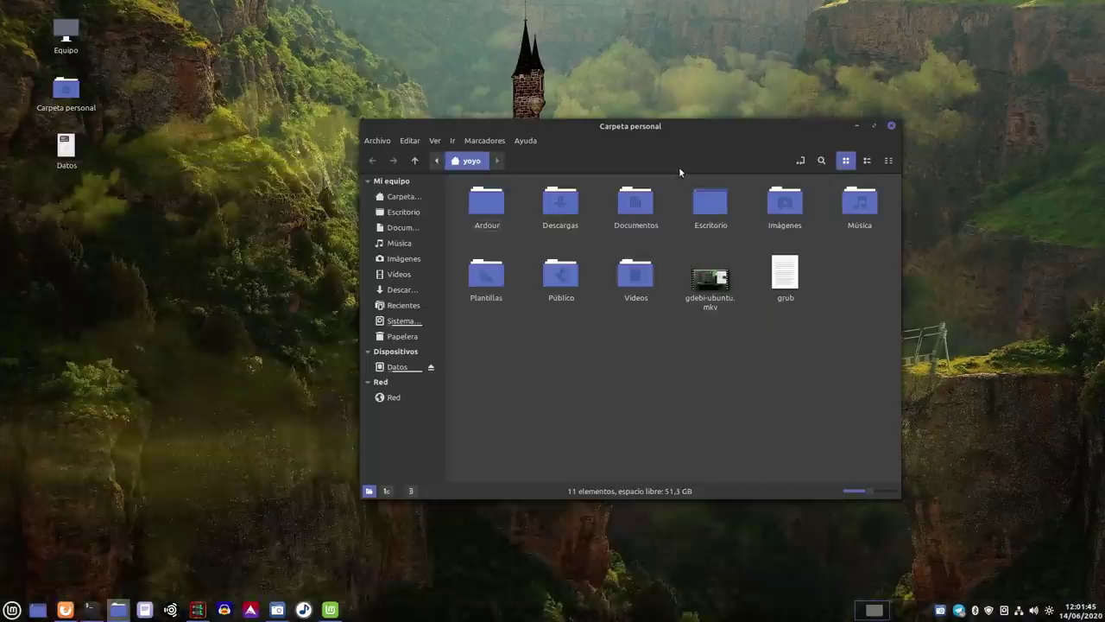
drag(652, 131, 518, 121)
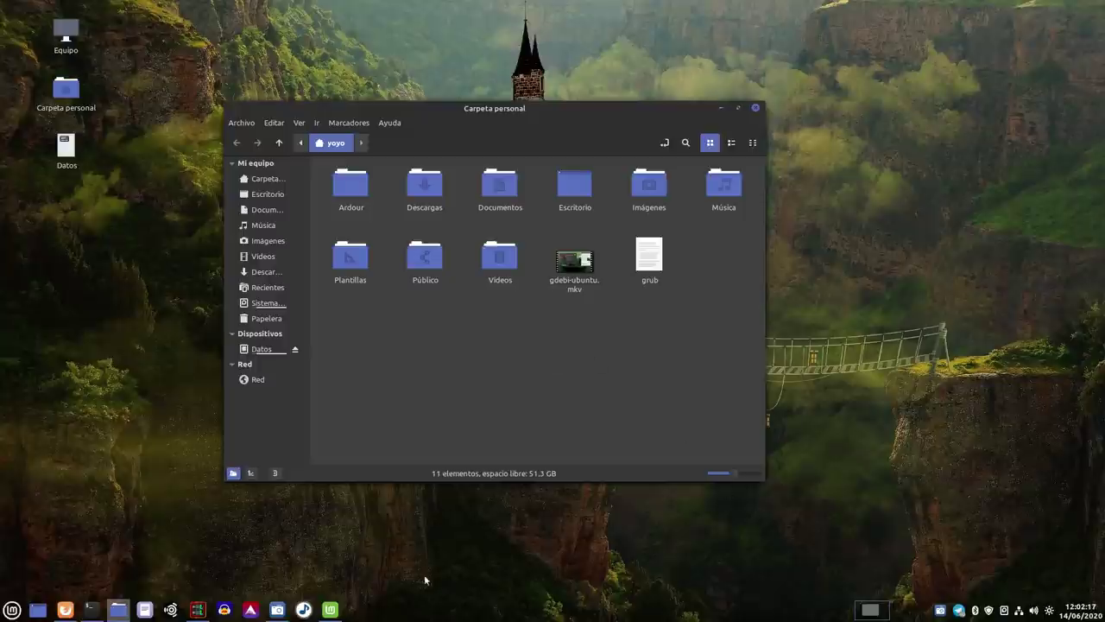
click(276, 609)
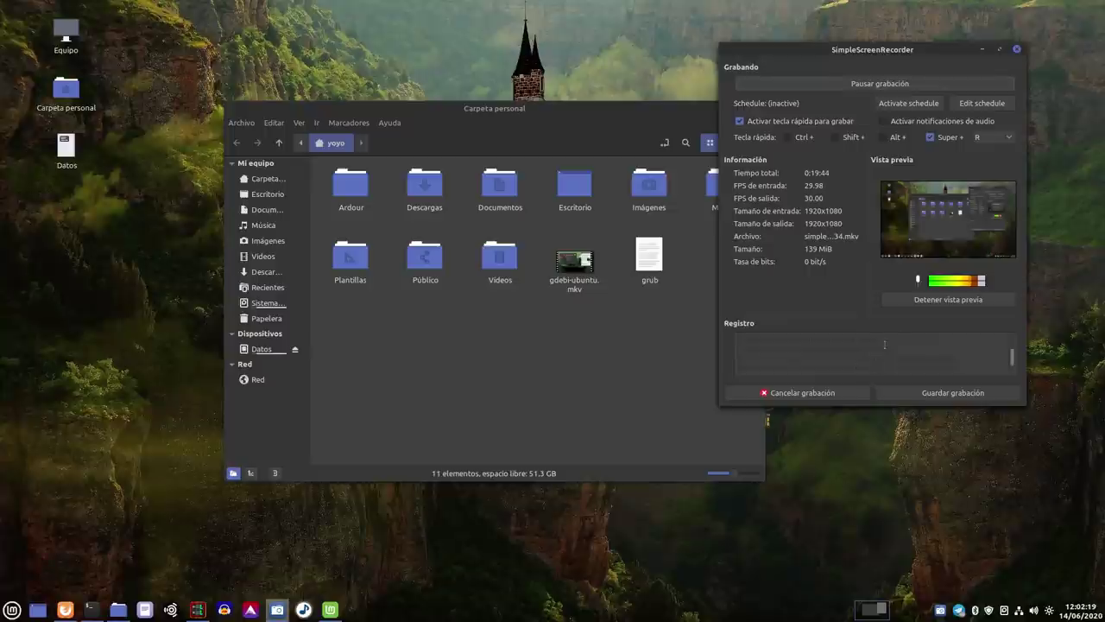